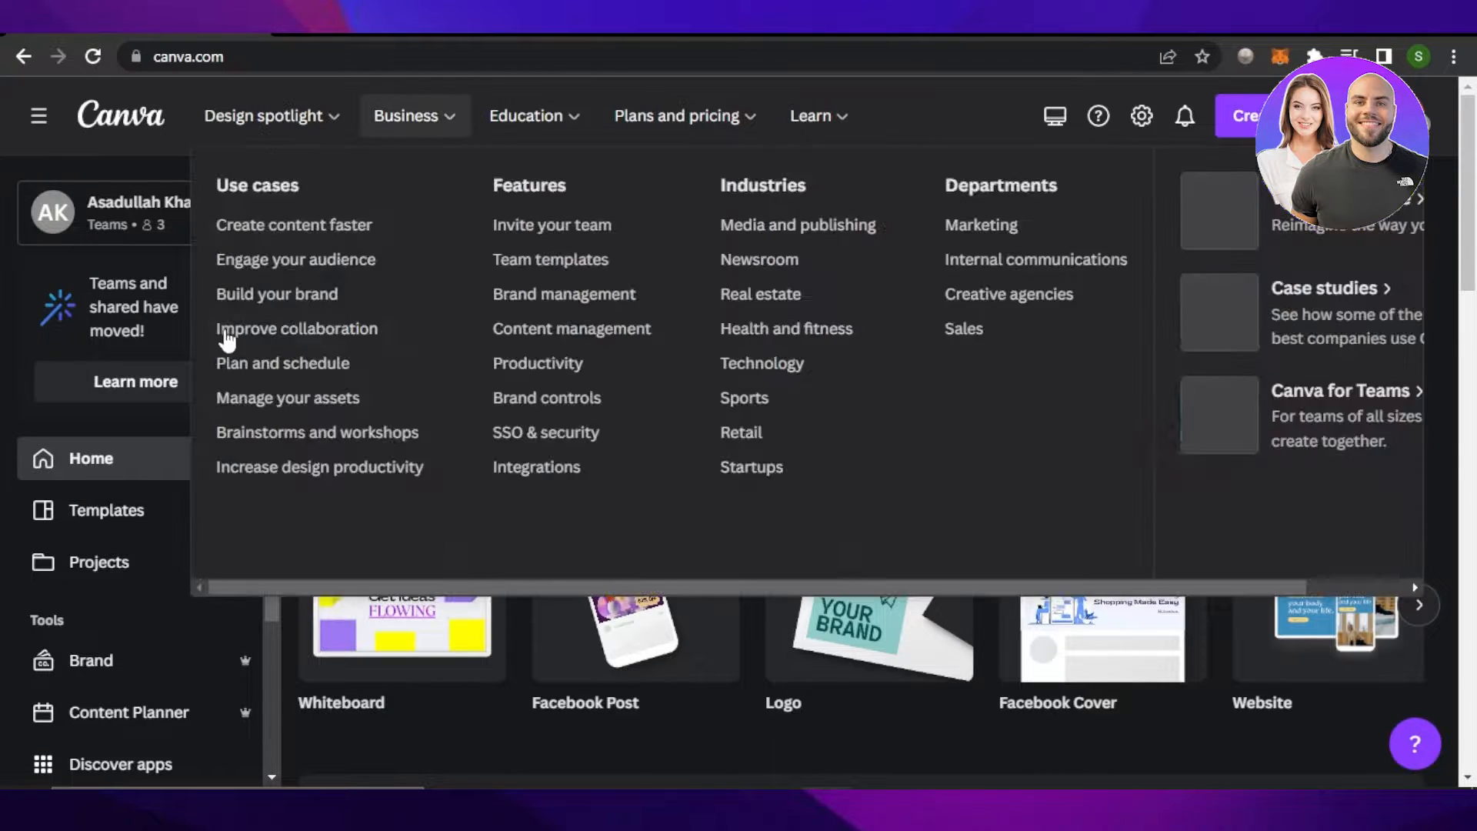
{"action": "mouse_move", "coordinate": [230, 122]}
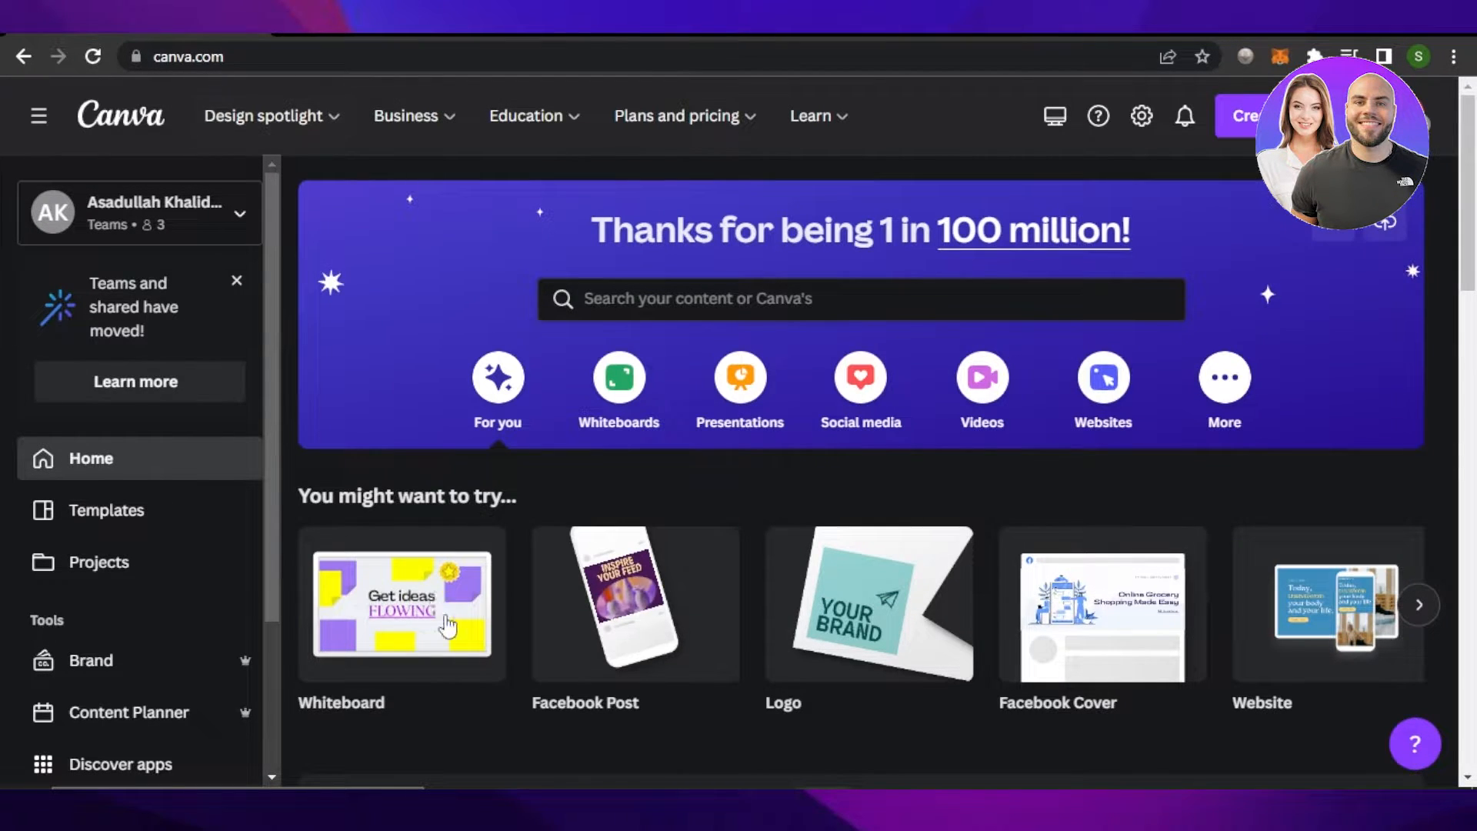
{"action": "mouse_move", "coordinate": [1474, 150]}
{"action": "left_mouse_down"}
{"action": "mouse_move", "coordinate": [1473, 430]}
{"action": "mouse_move", "coordinate": [1475, 135]}
{"action": "left_mouse_up"}
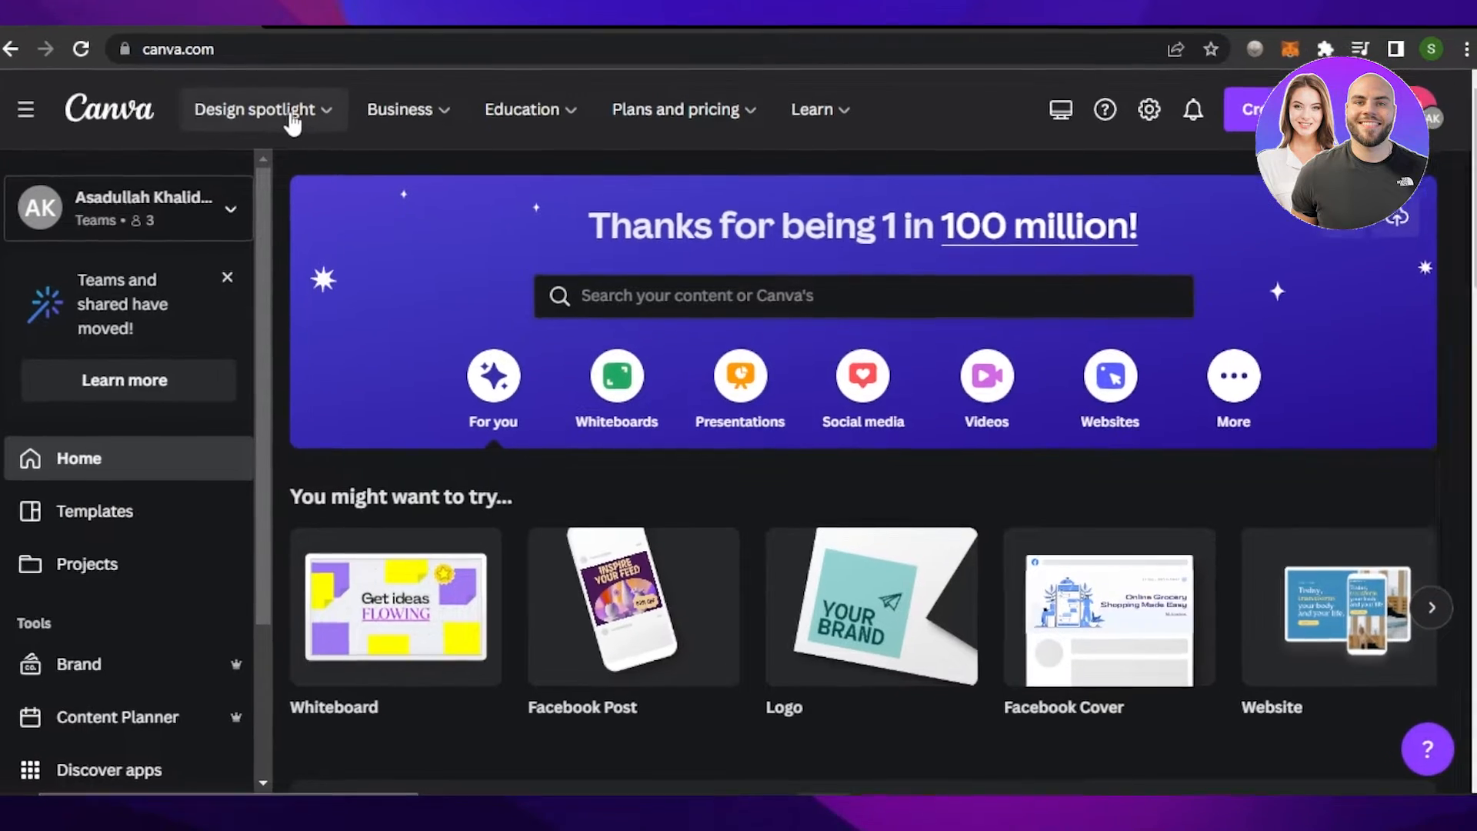
{"action": "left_click", "coordinate": [291, 115]}
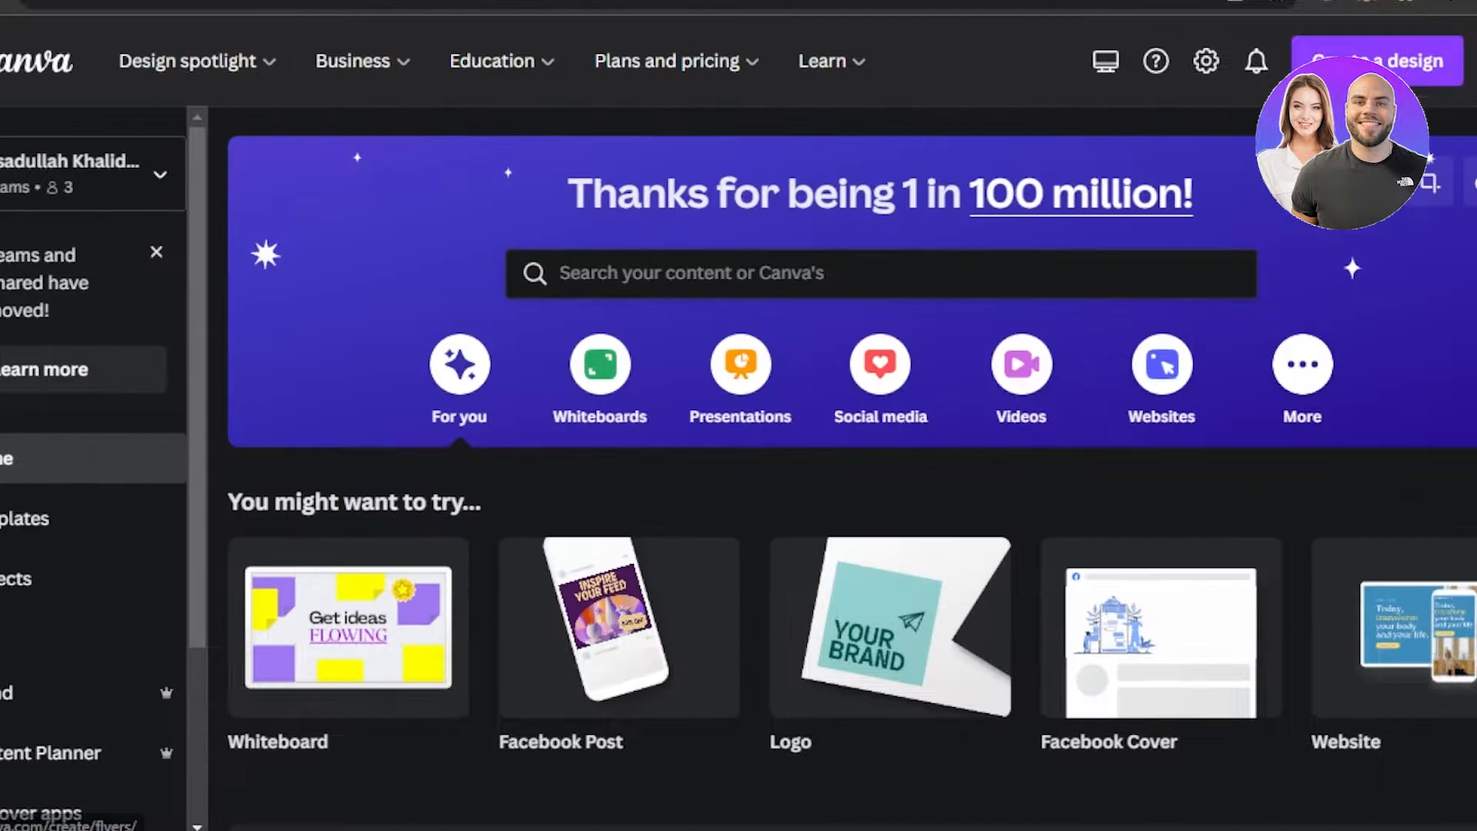
{"action": "mouse_move", "coordinate": [204, 71]}
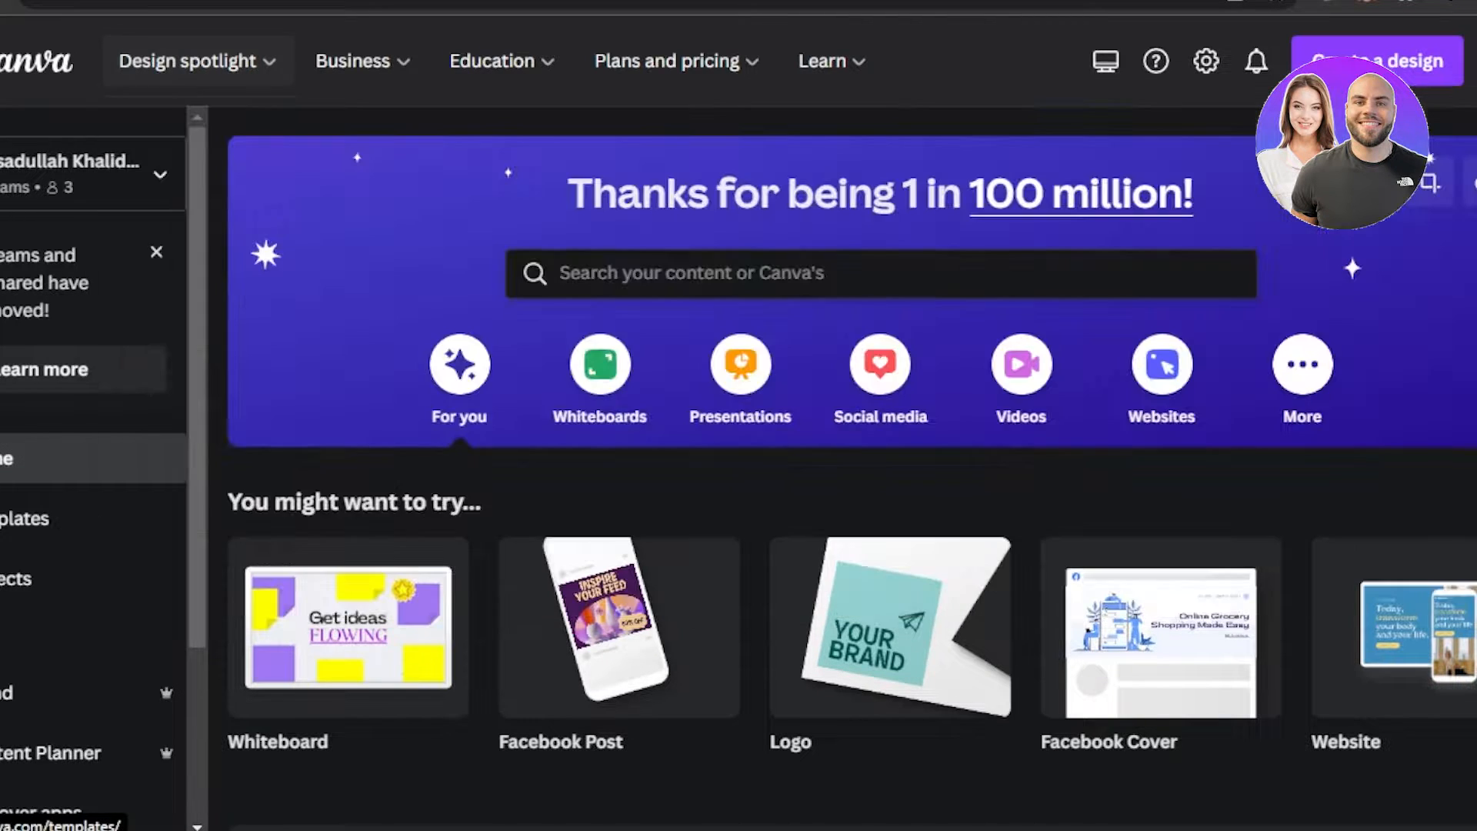
{"action": "scroll", "coordinate": [1119, 623], "scroll_direction": "down", "scroll_amount": 5}
{"action": "scroll", "coordinate": [1120, 623], "scroll_direction": "up", "scroll_amount": 5}
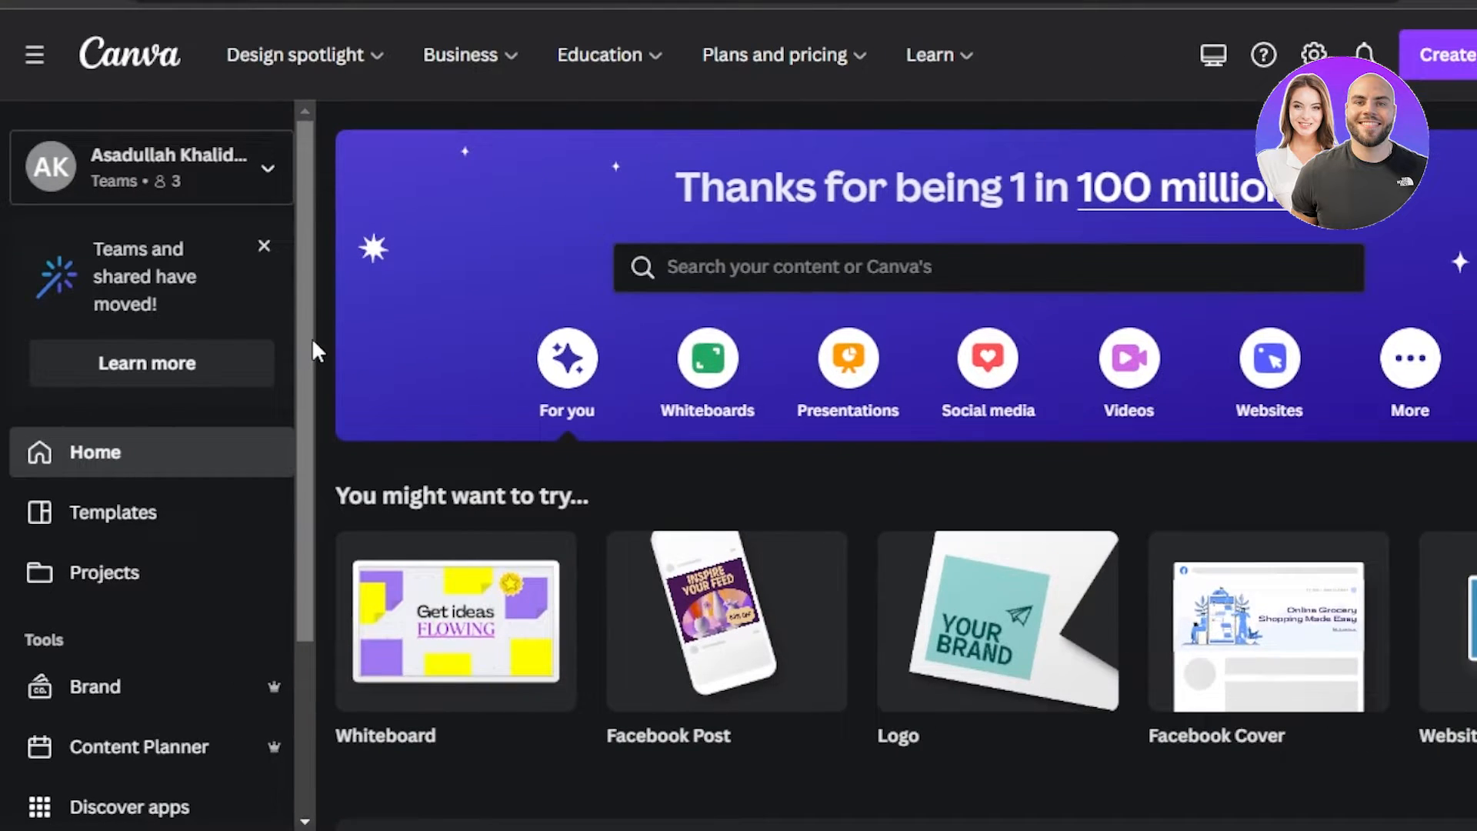
{"action": "left_click_drag", "start_coordinate": [312, 338], "coordinate": [312, 228]}
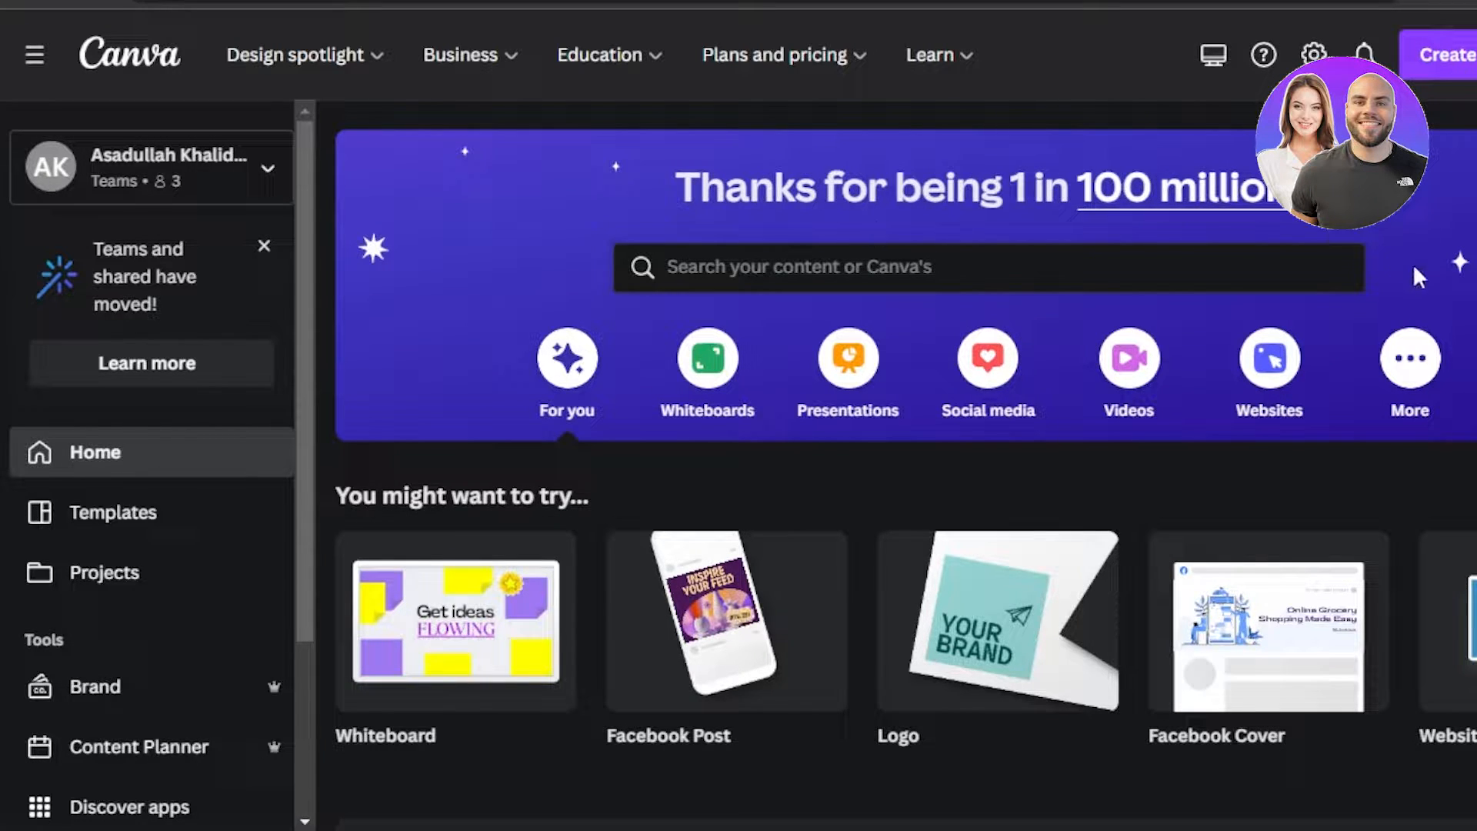
{"action": "scroll", "coordinate": [906, 465], "scroll_direction": "down", "scroll_amount": 3}
{"action": "scroll", "coordinate": [906, 465], "scroll_direction": "up", "scroll_amount": 3}
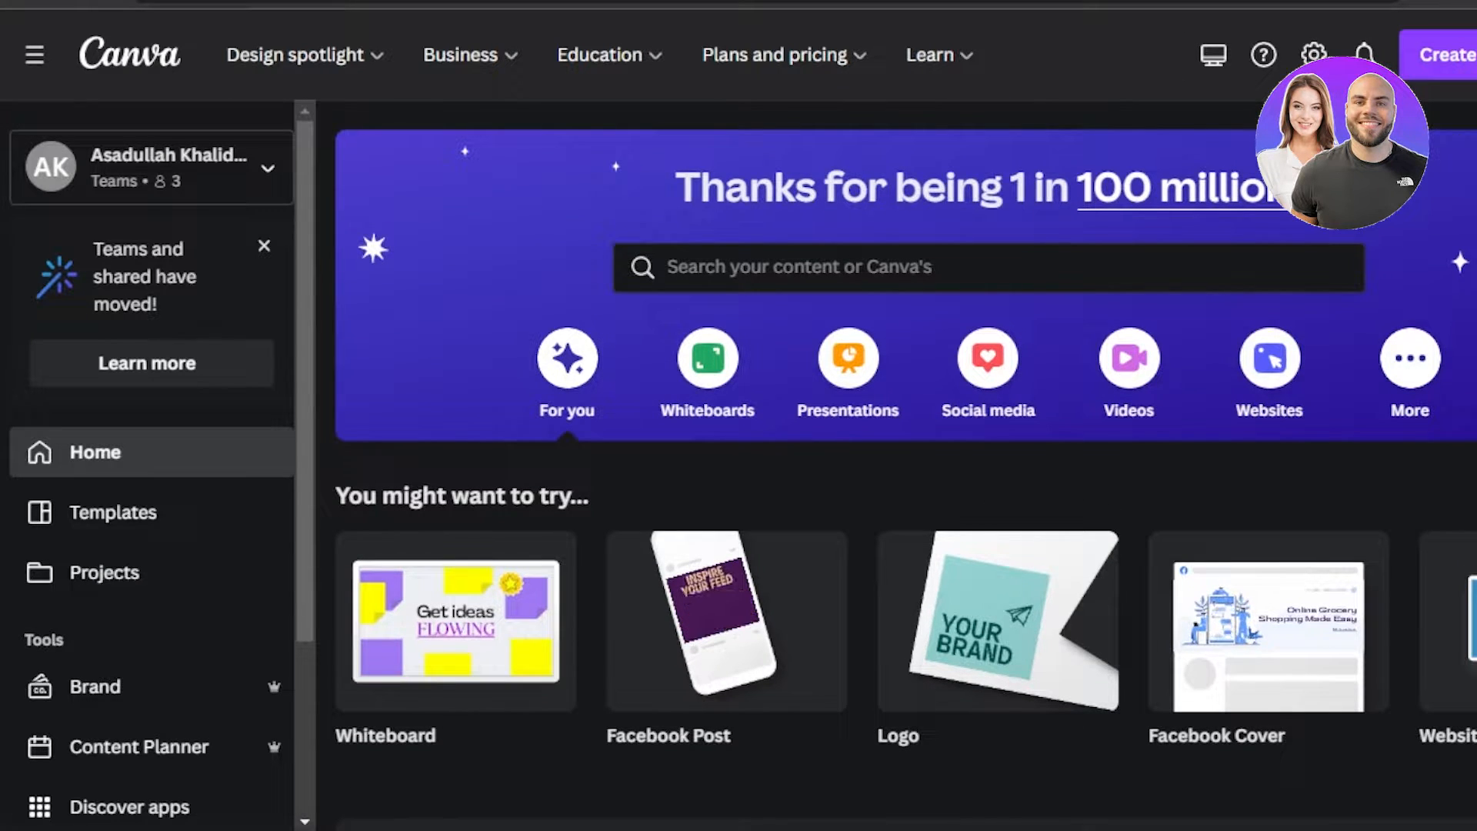
{"action": "scroll", "coordinate": [906, 465], "scroll_direction": "down", "scroll_amount": 3}
{"action": "scroll", "coordinate": [906, 465], "scroll_direction": "up", "scroll_amount": 3}
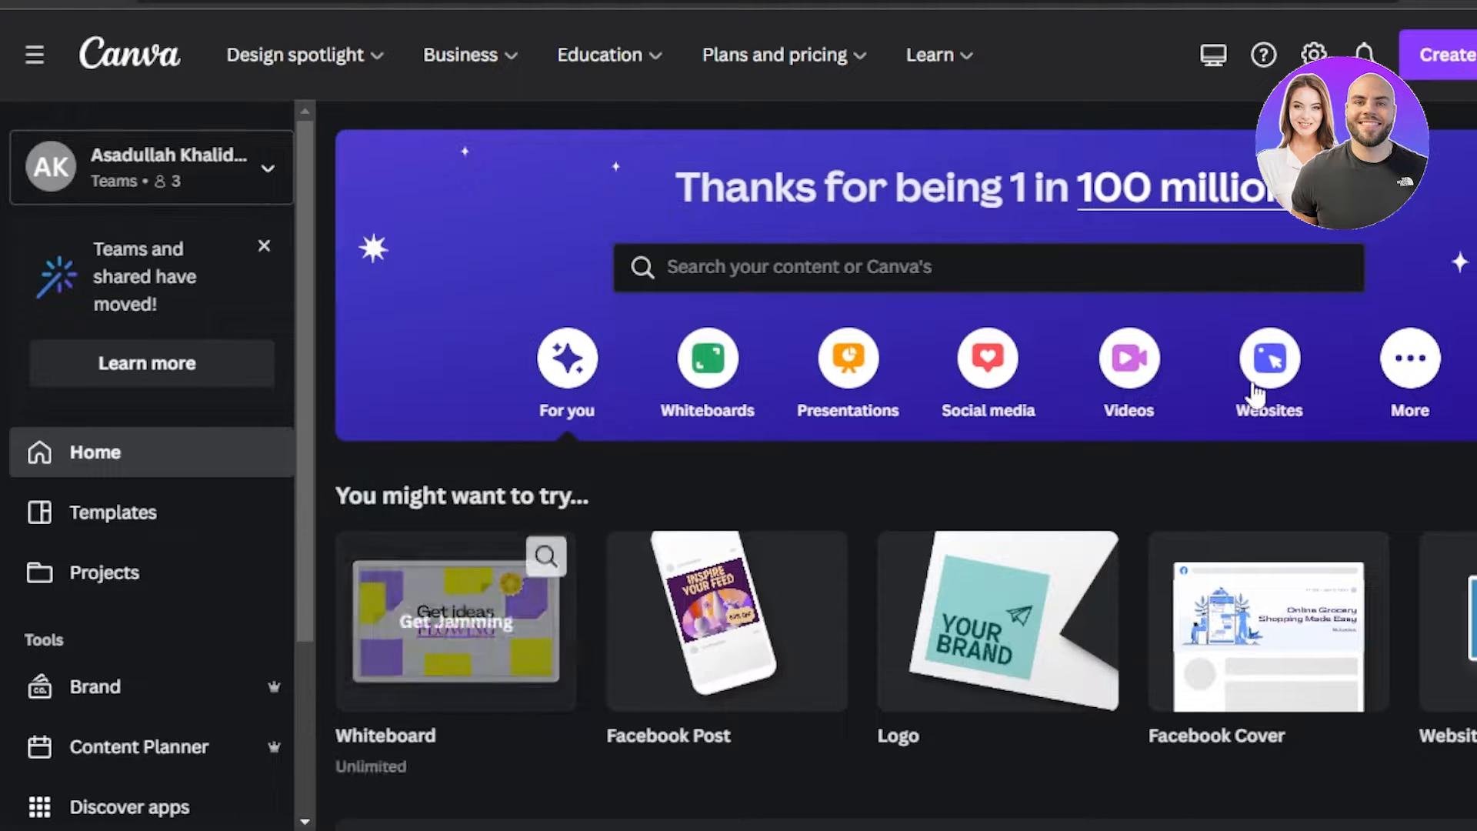
{"action": "scroll", "coordinate": [1166, 389], "scroll_direction": "down", "scroll_amount": 5}
{"action": "scroll", "coordinate": [1165, 388], "scroll_direction": "up", "scroll_amount": 5}
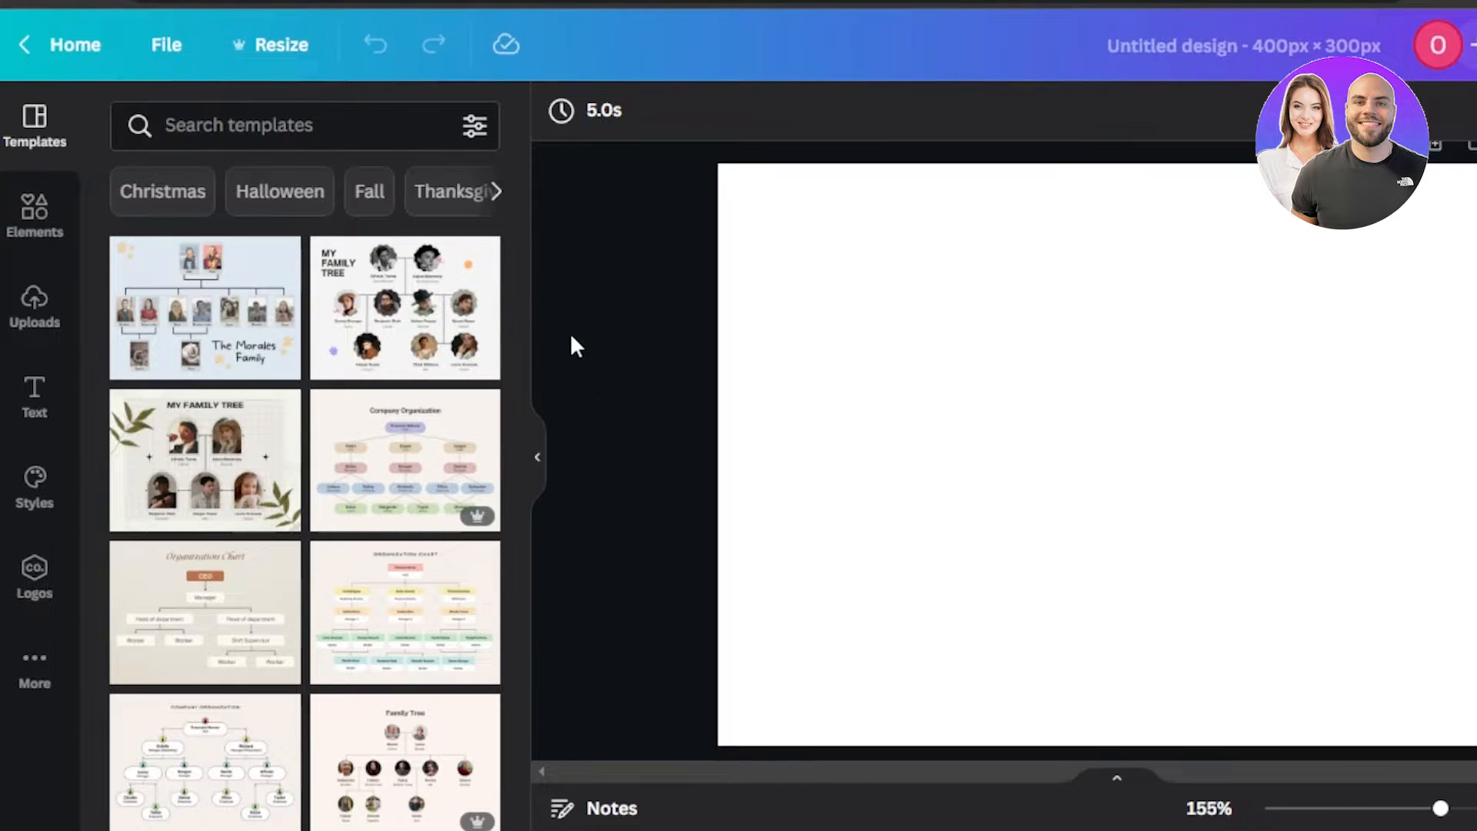
Step: Browse the table elements and insert the plain grid table with three columns and four rows on the blank page
{"action": "left_click", "coordinate": [1280, 502]}
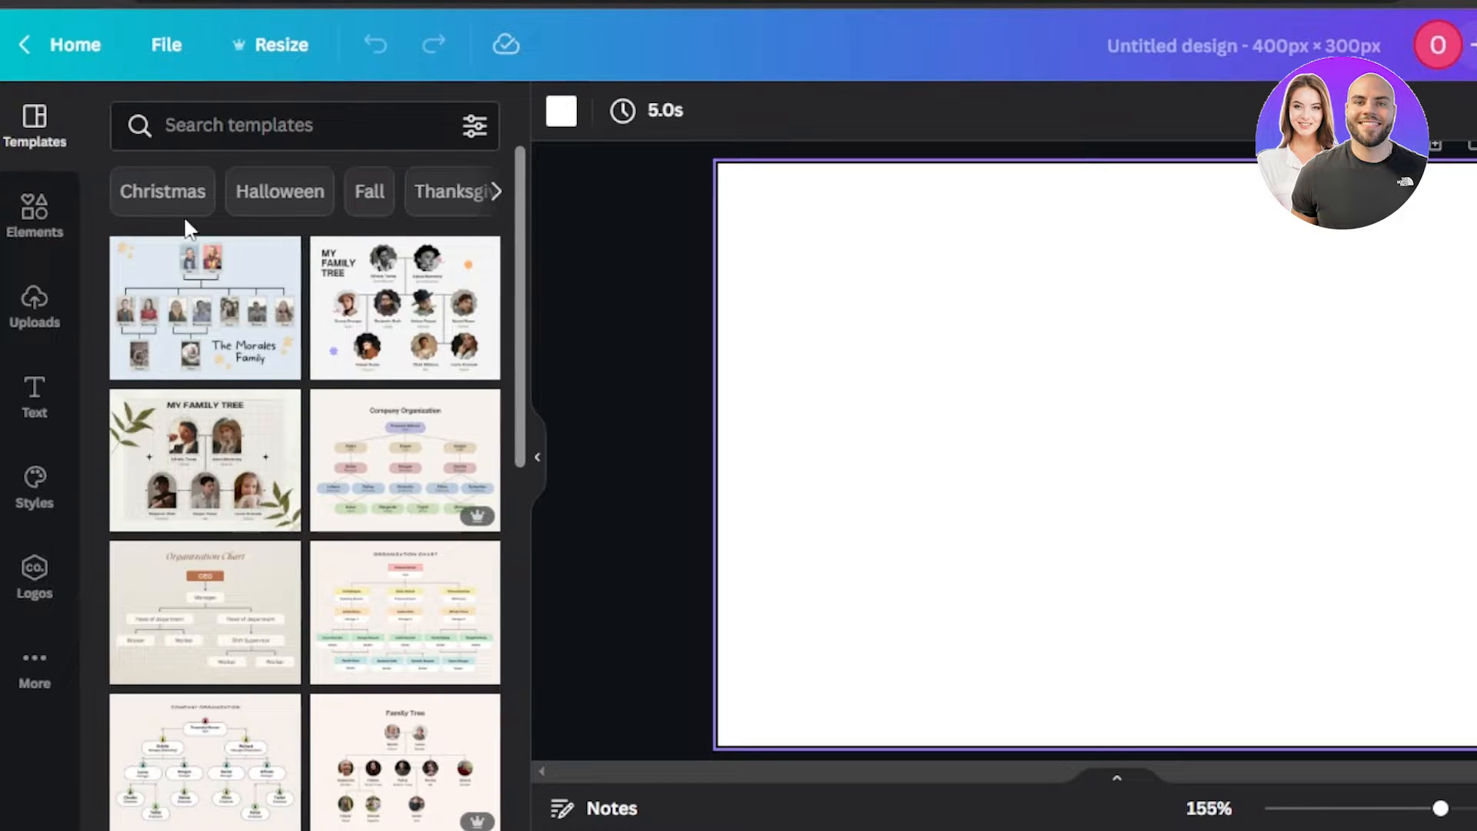
{"action": "left_click", "coordinate": [63, 226]}
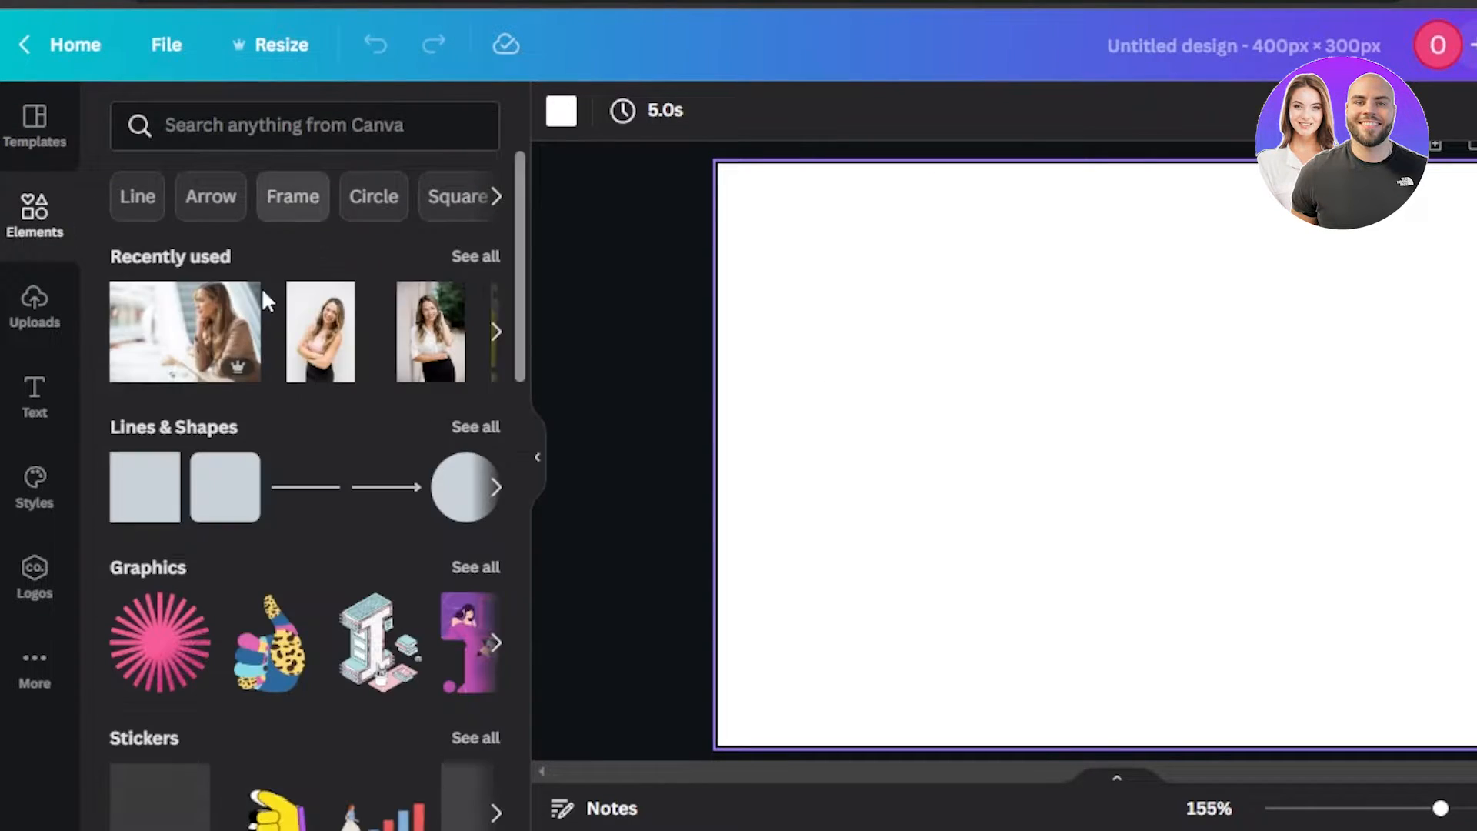
{"action": "left_click_drag", "start_coordinate": [520, 181], "coordinate": [520, 593]}
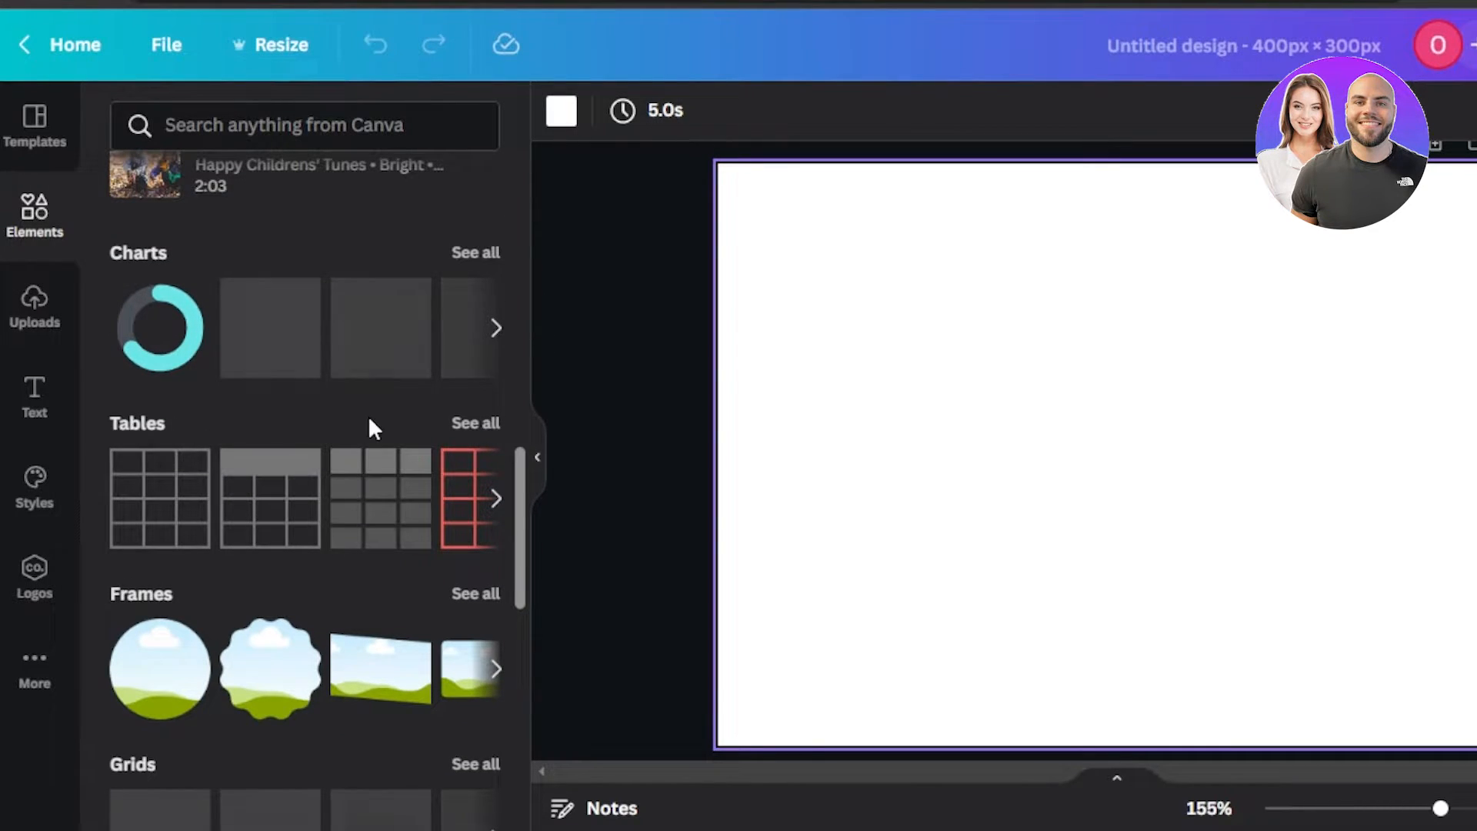
{"action": "left_click", "coordinate": [475, 427]}
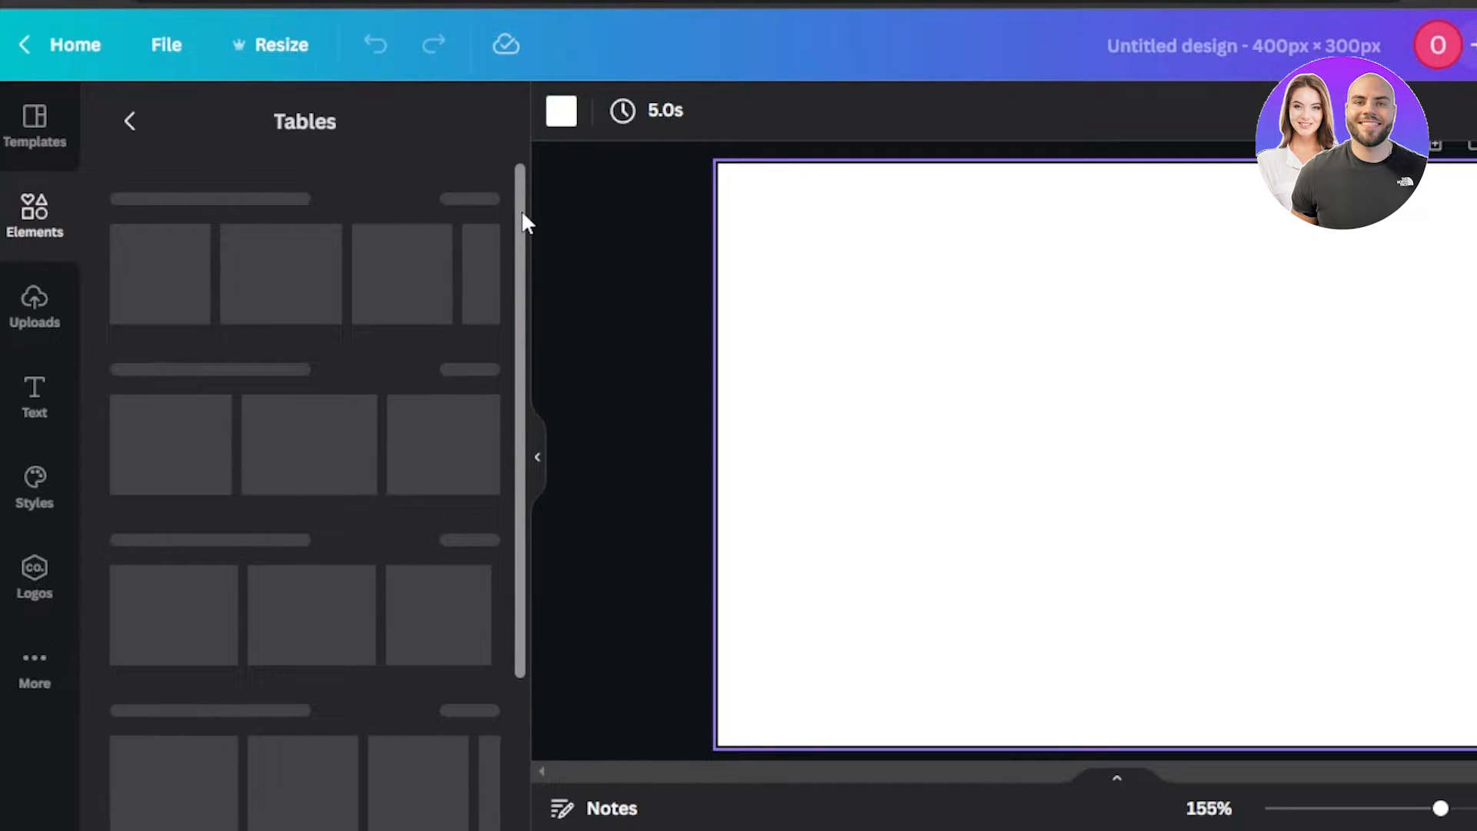
{"action": "left_click_drag", "start_coordinate": [517, 213], "coordinate": [533, 171]}
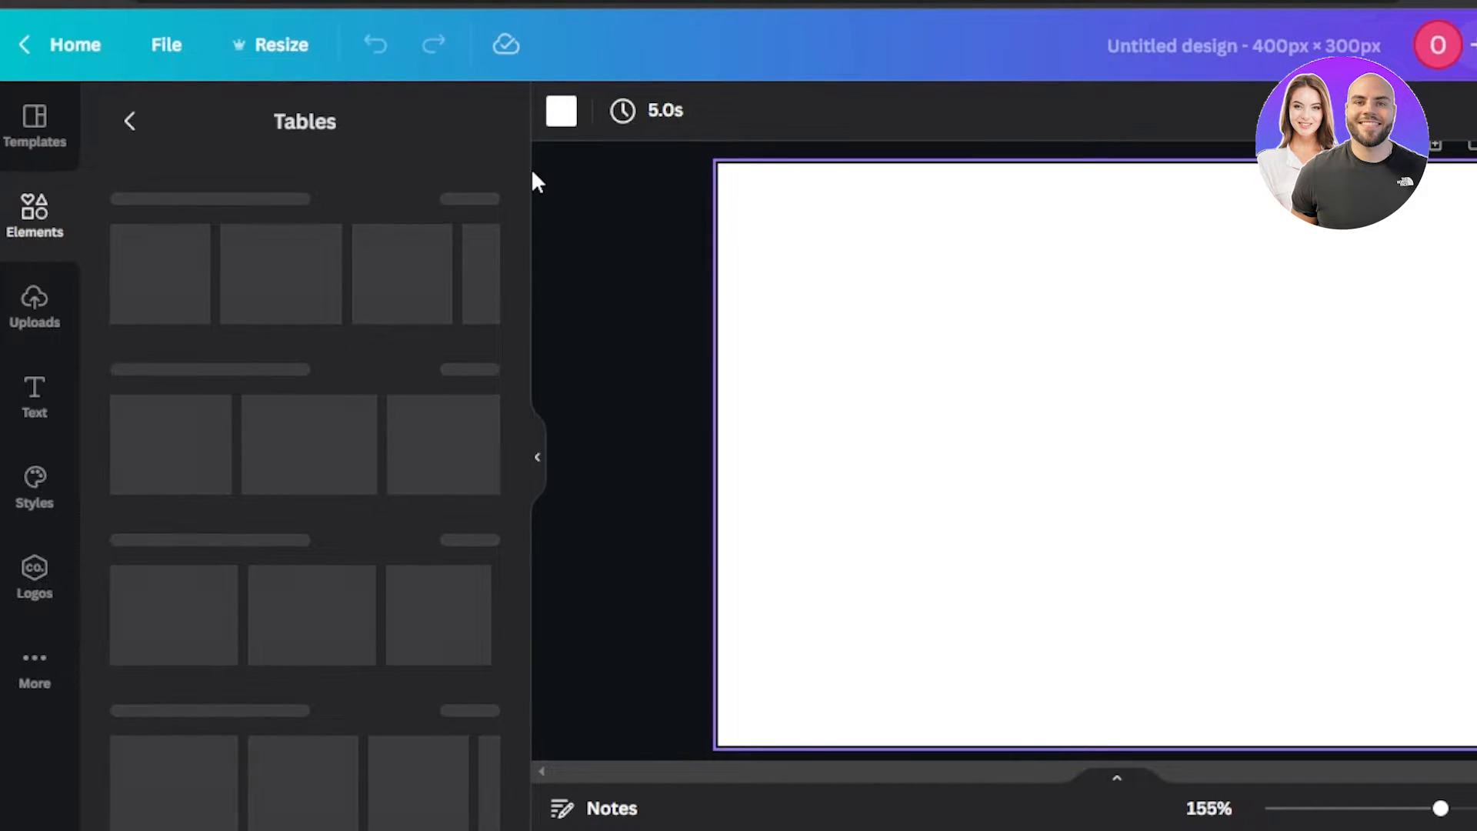
{"action": "left_click_drag", "start_coordinate": [517, 304], "coordinate": [536, 256]}
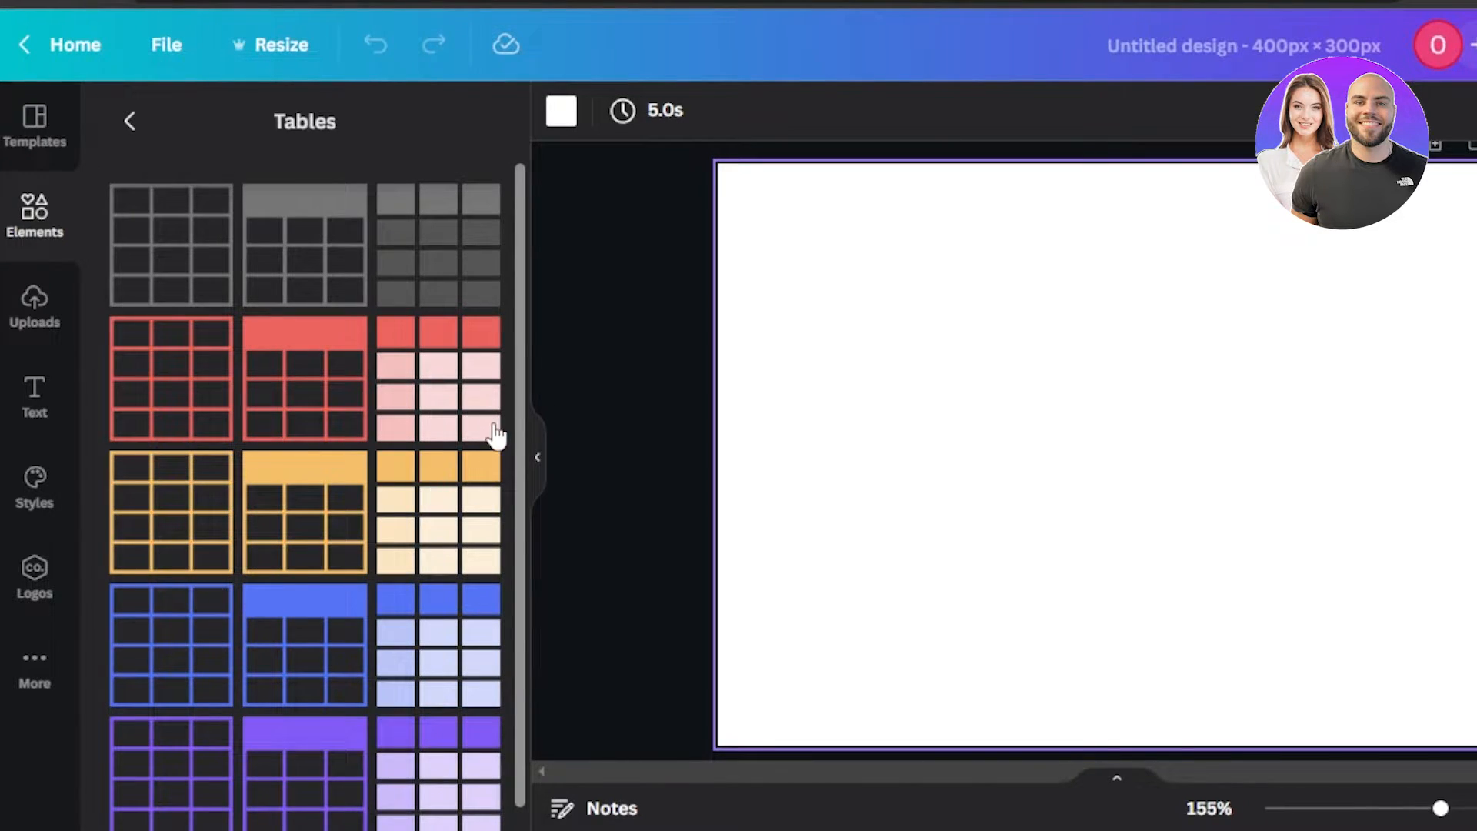
{"action": "left_click", "coordinate": [176, 275]}
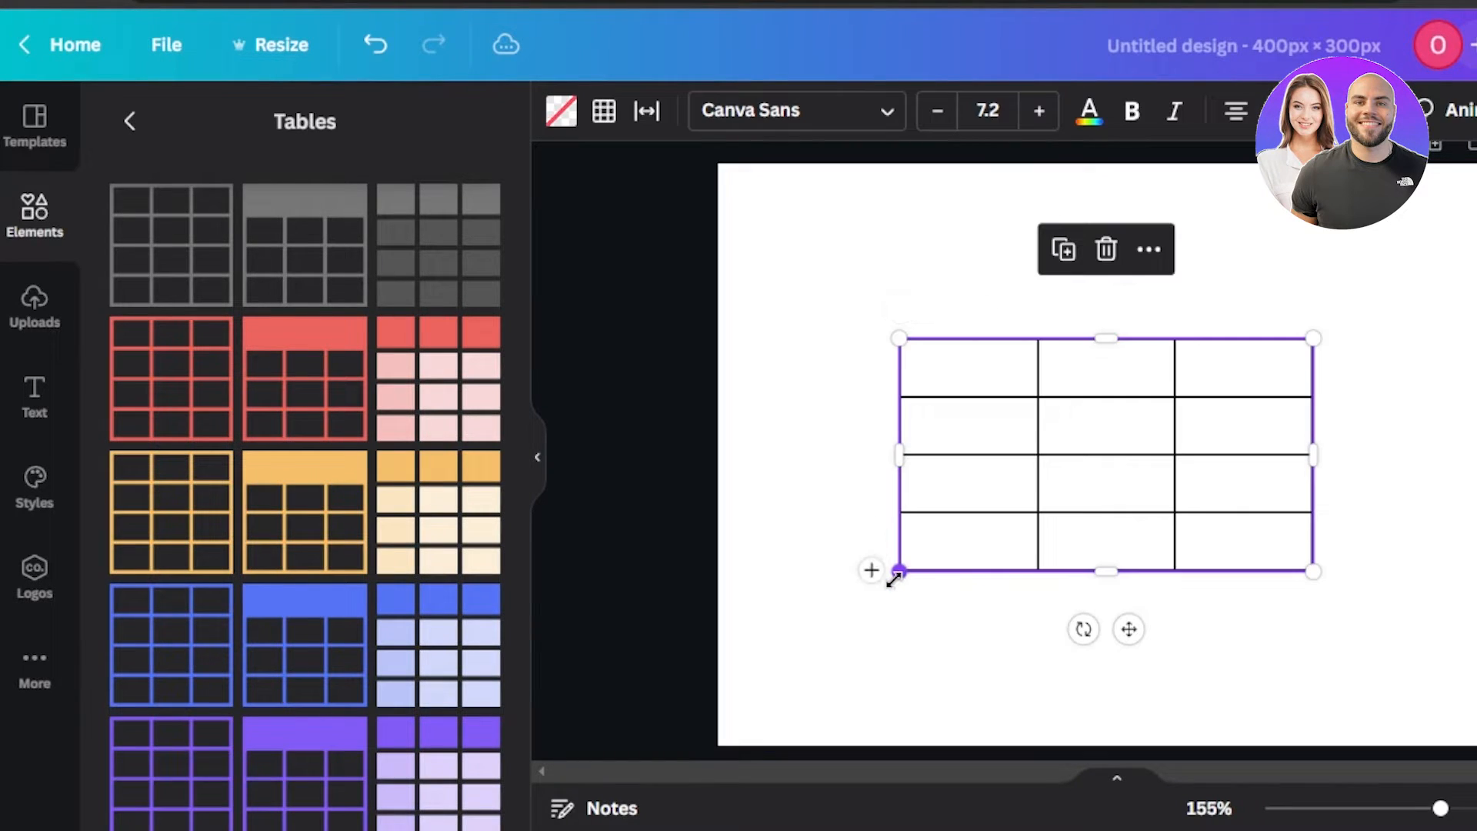
Step: Enlarge the table from its lower-left corner and reposition it so it is horizontally centred on the page
{"action": "left_click_drag", "start_coordinate": [893, 576], "coordinate": [946, 538]}
{"action": "left_click", "coordinate": [947, 541]}
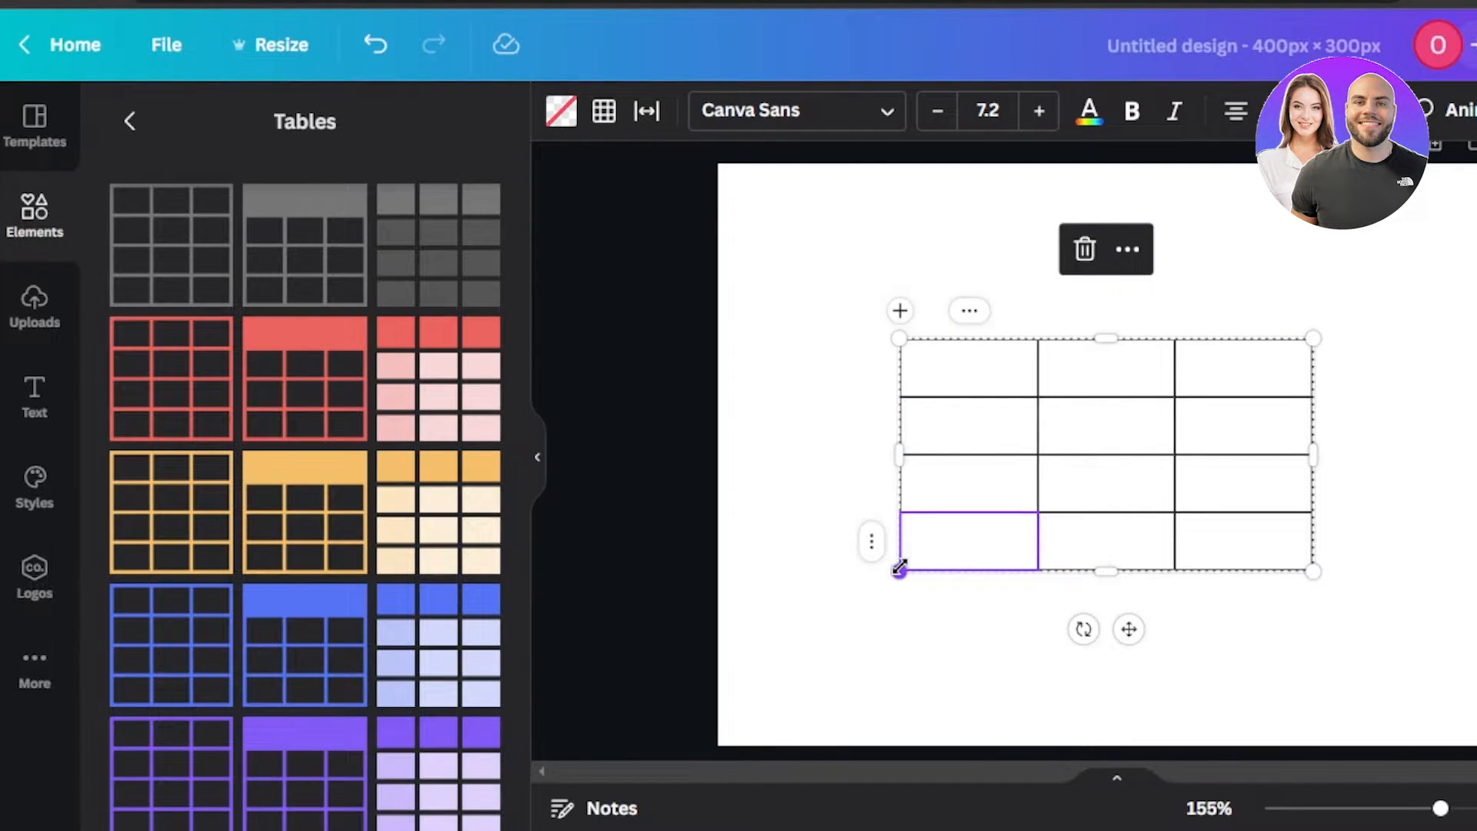
{"action": "mouse_move", "coordinate": [1128, 629]}
{"action": "left_mouse_down"}
{"action": "mouse_move", "coordinate": [1174, 518]}
{"action": "mouse_move", "coordinate": [1117, 607]}
{"action": "left_mouse_up"}
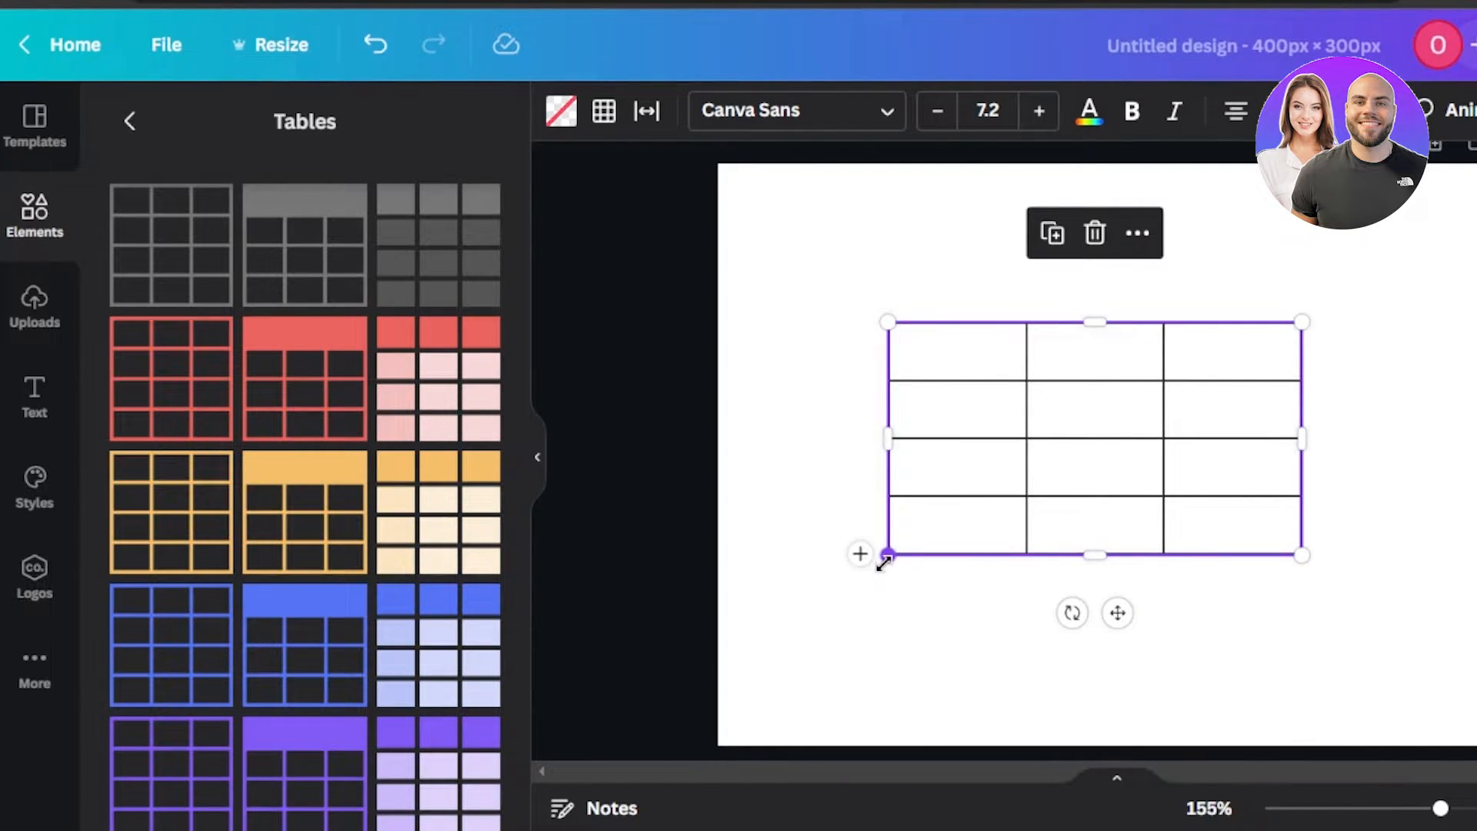
{"action": "left_click_drag", "start_coordinate": [886, 554], "coordinate": [762, 678]}
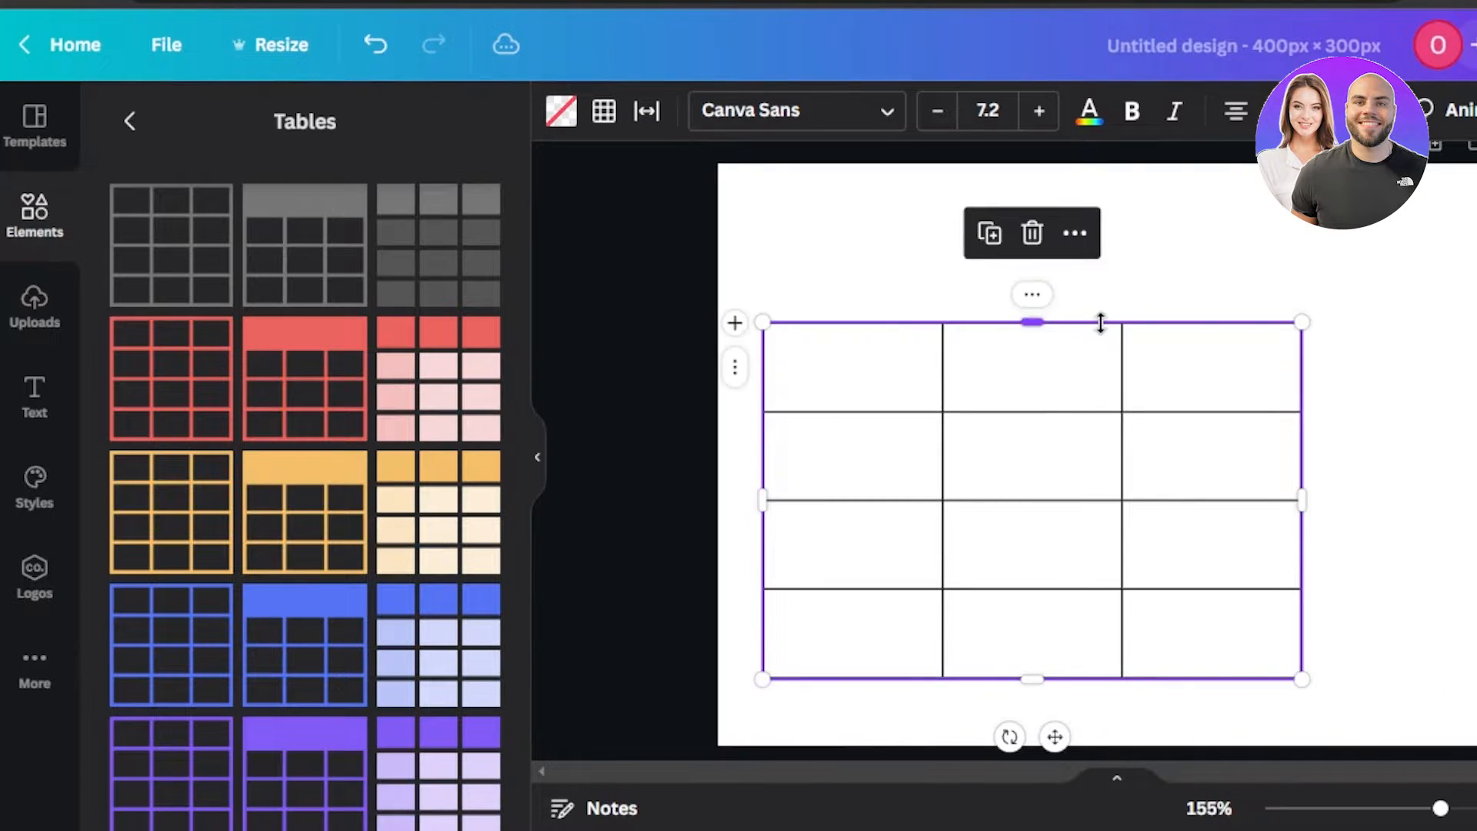
{"action": "left_click_drag", "start_coordinate": [1054, 736], "coordinate": [1128, 735]}
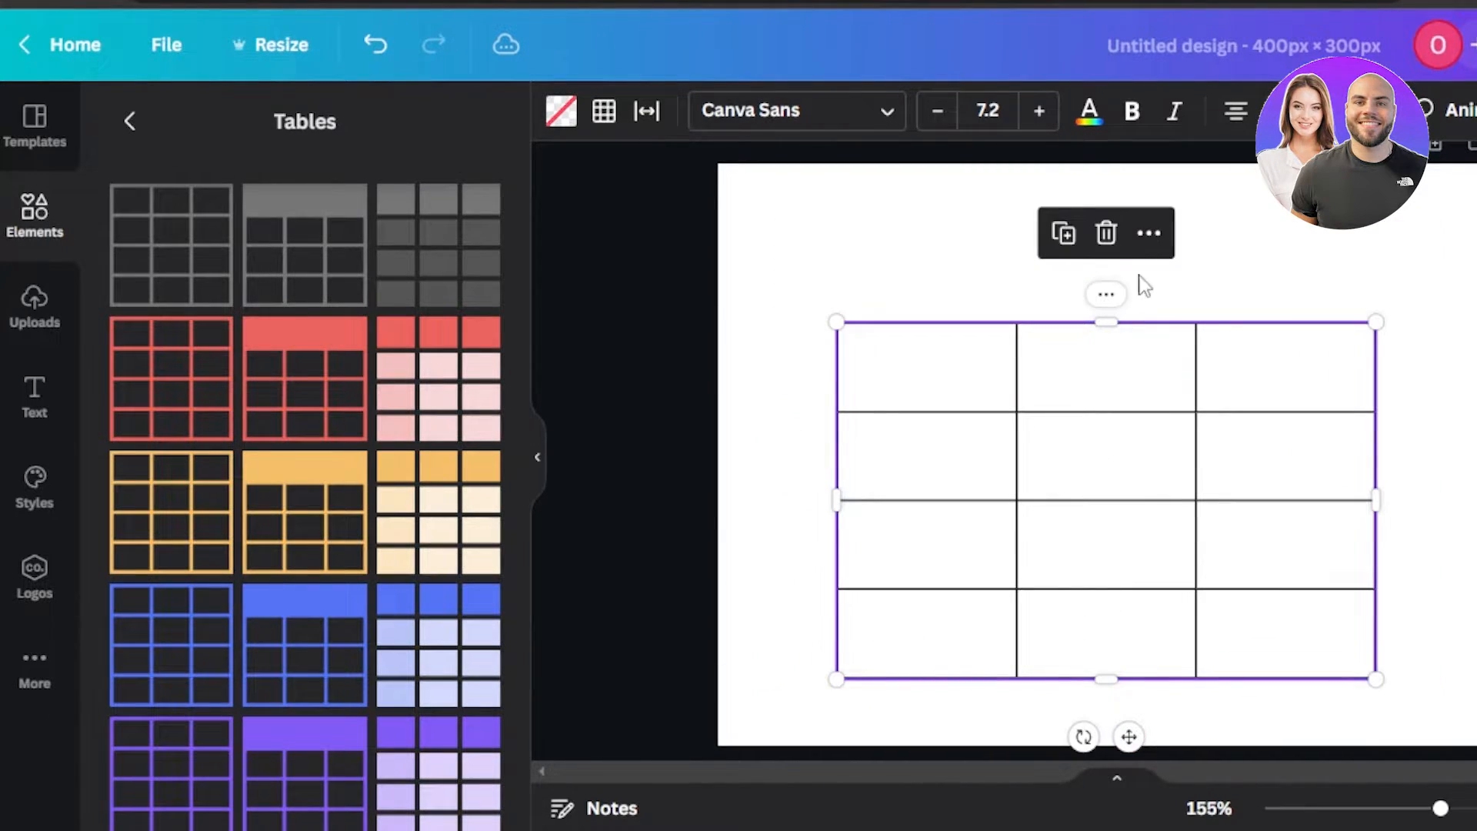
Step: Add a column next to the table's first column
{"action": "left_click", "coordinate": [1148, 233]}
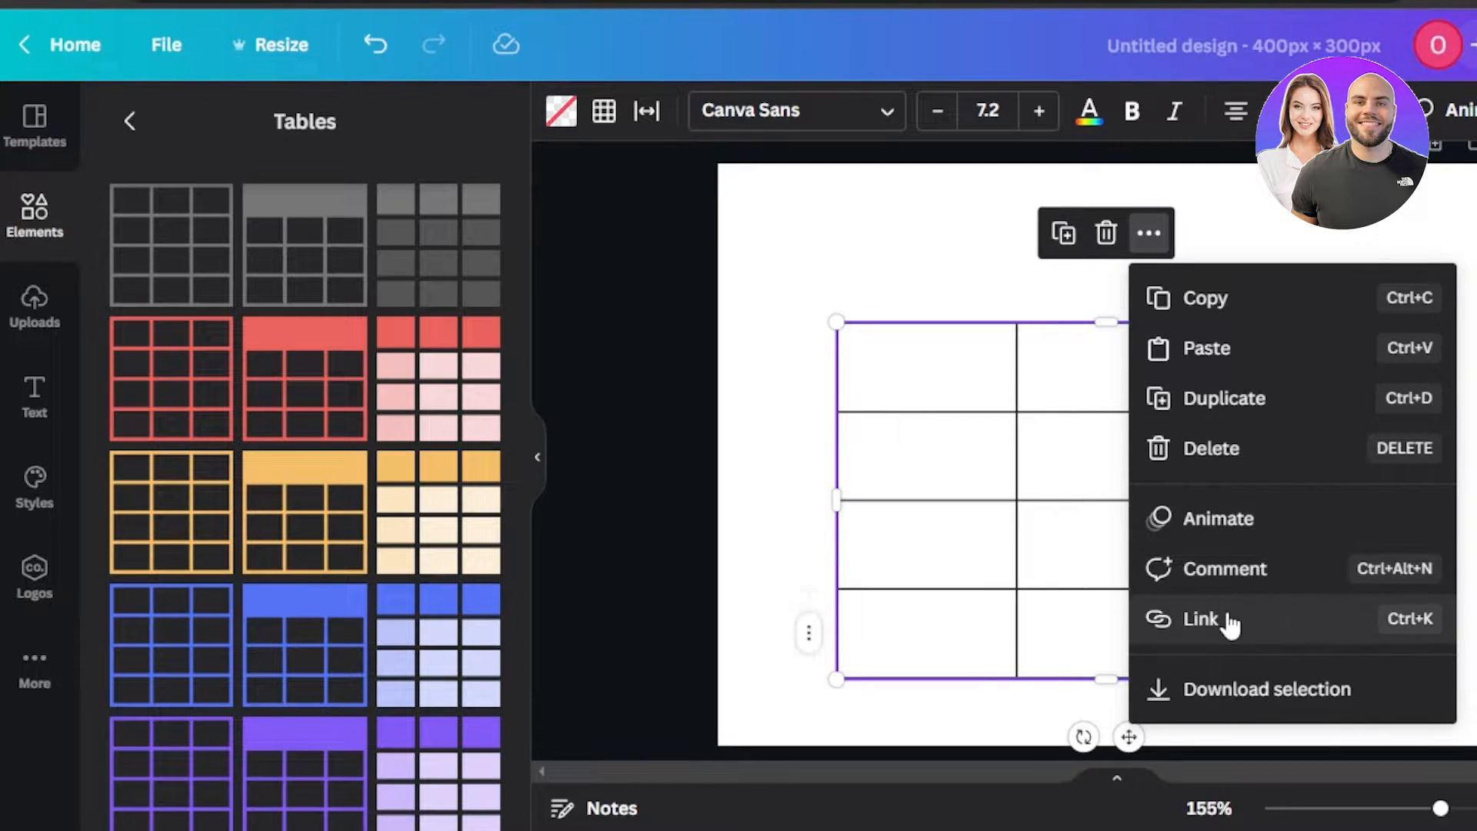
{"action": "left_click", "coordinate": [929, 297]}
{"action": "left_click", "coordinate": [929, 297]}
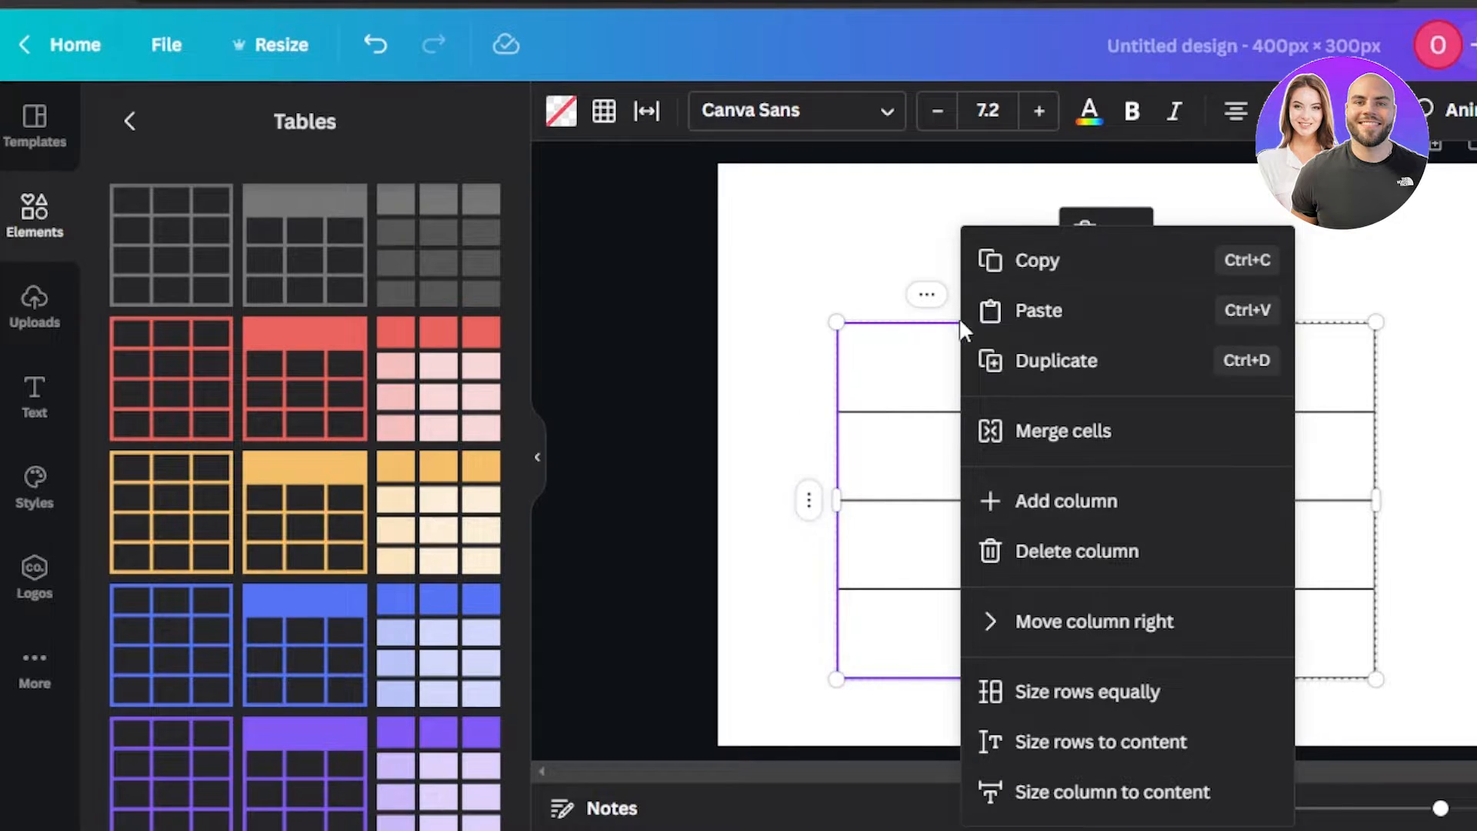
{"action": "left_click", "coordinate": [1047, 526]}
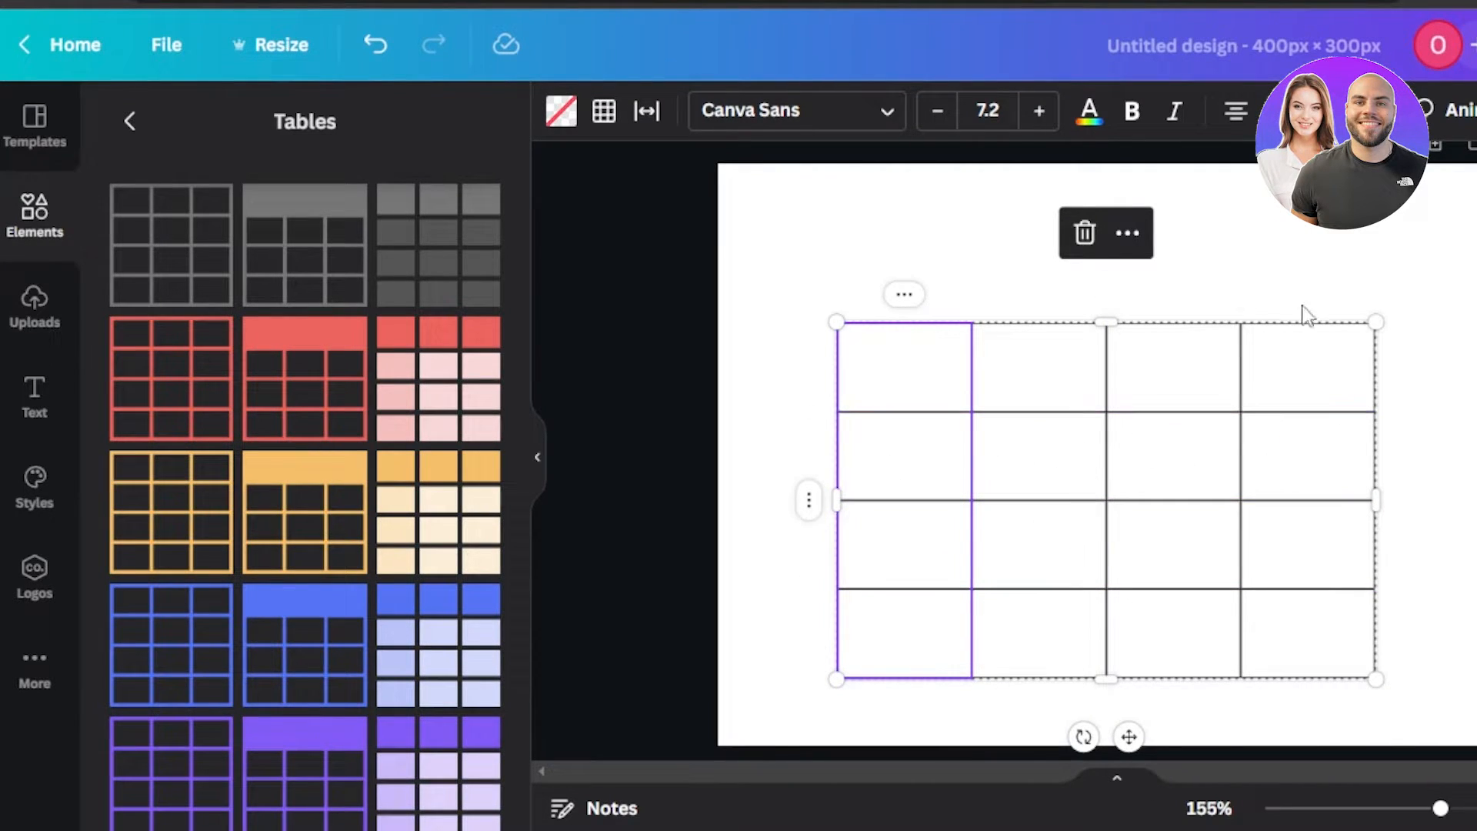
Step: Delete the third column of the table
{"action": "left_click", "coordinate": [1339, 375]}
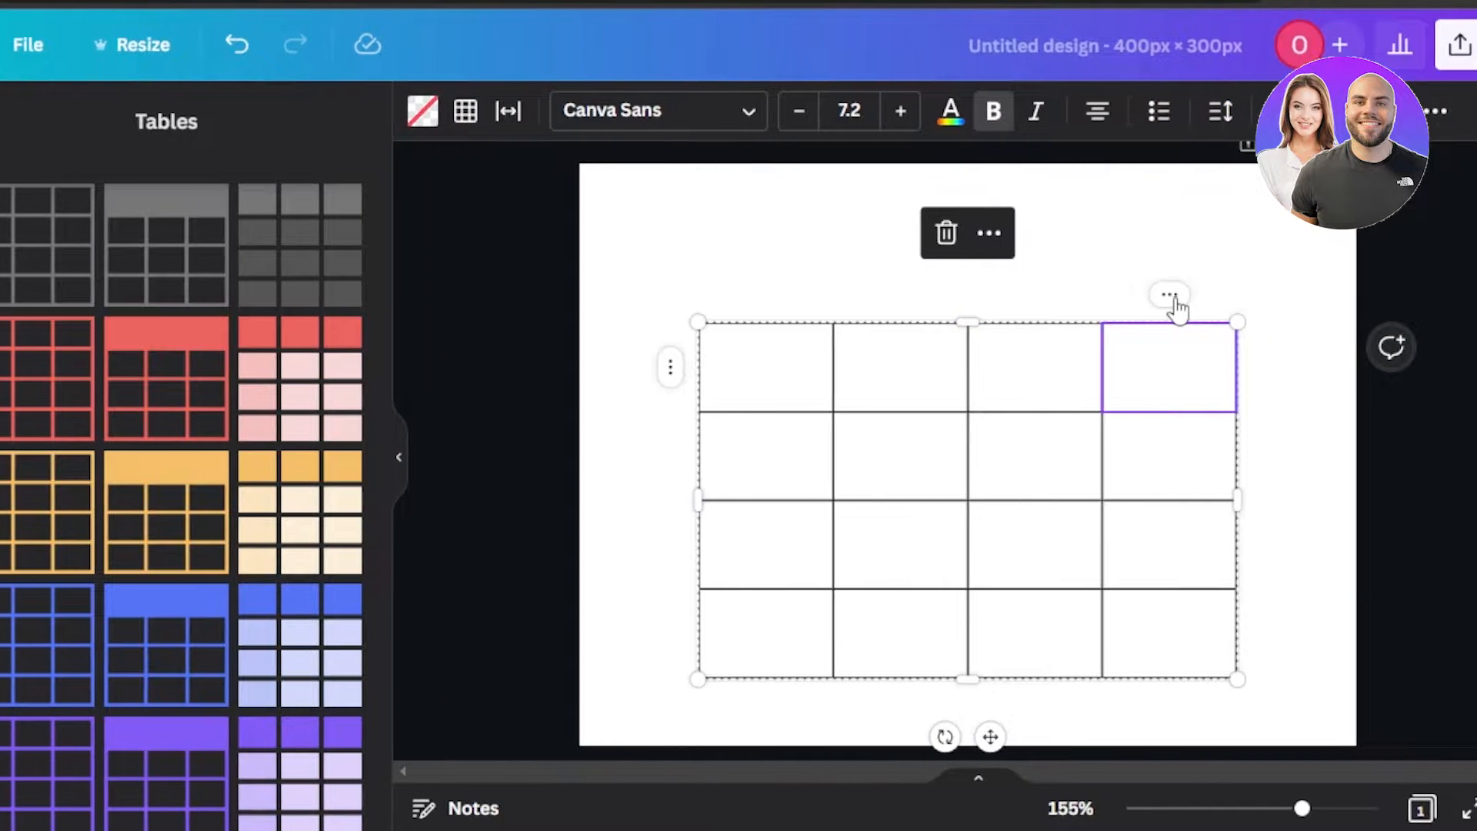
{"action": "left_click", "coordinate": [1171, 297]}
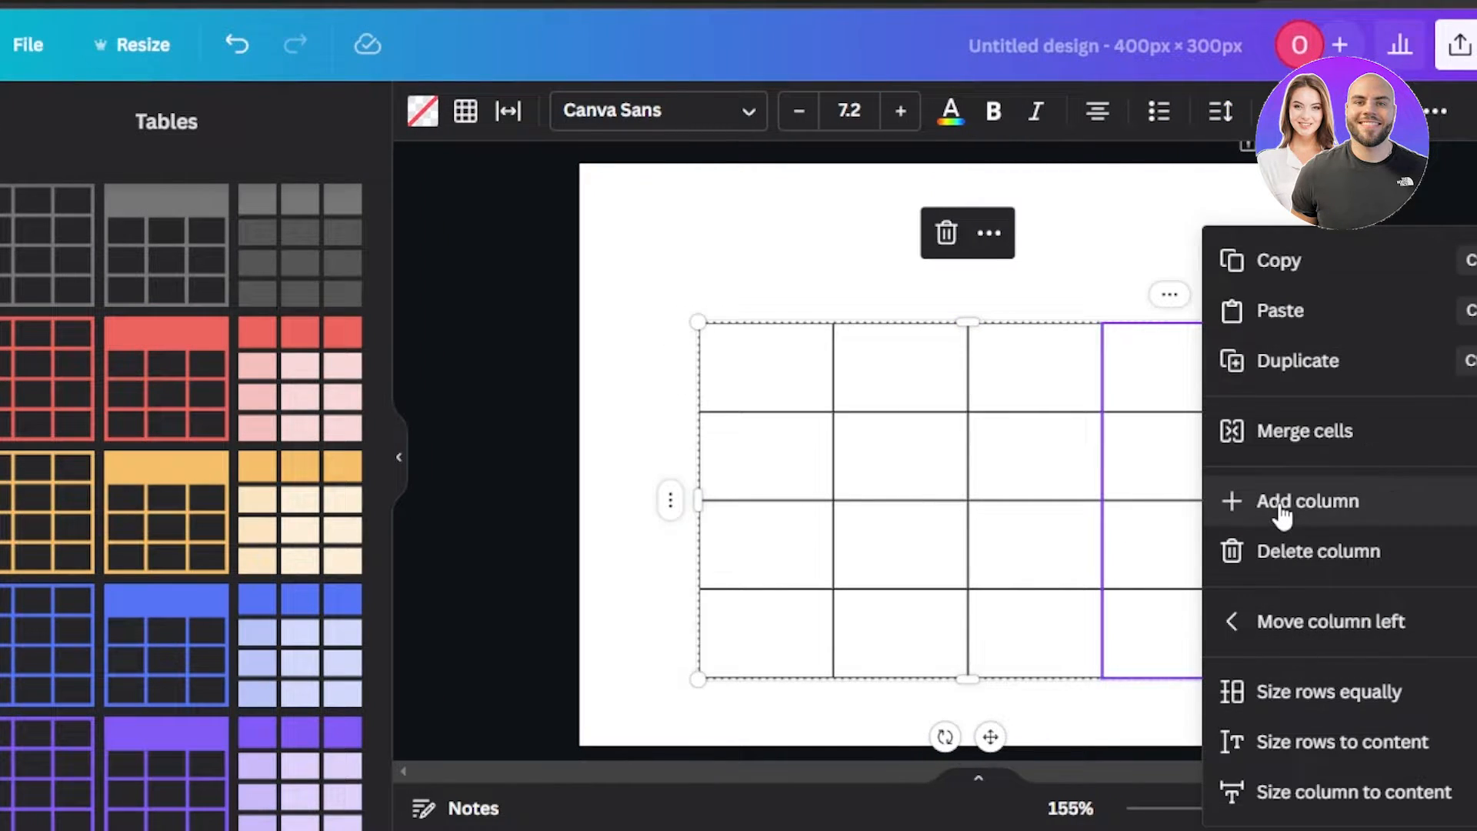
{"action": "left_click", "coordinate": [1033, 359]}
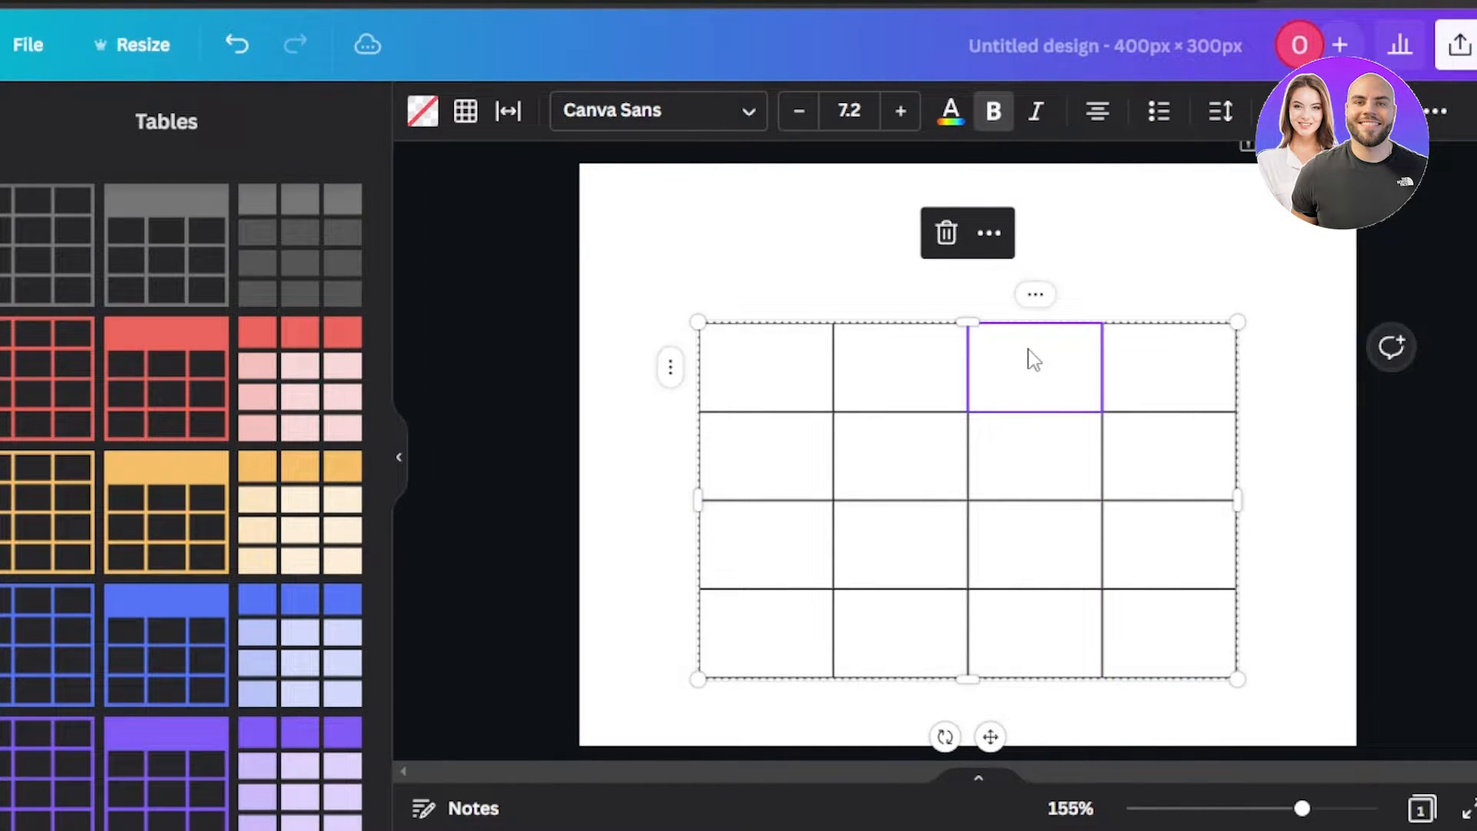
{"action": "left_click", "coordinate": [1036, 296]}
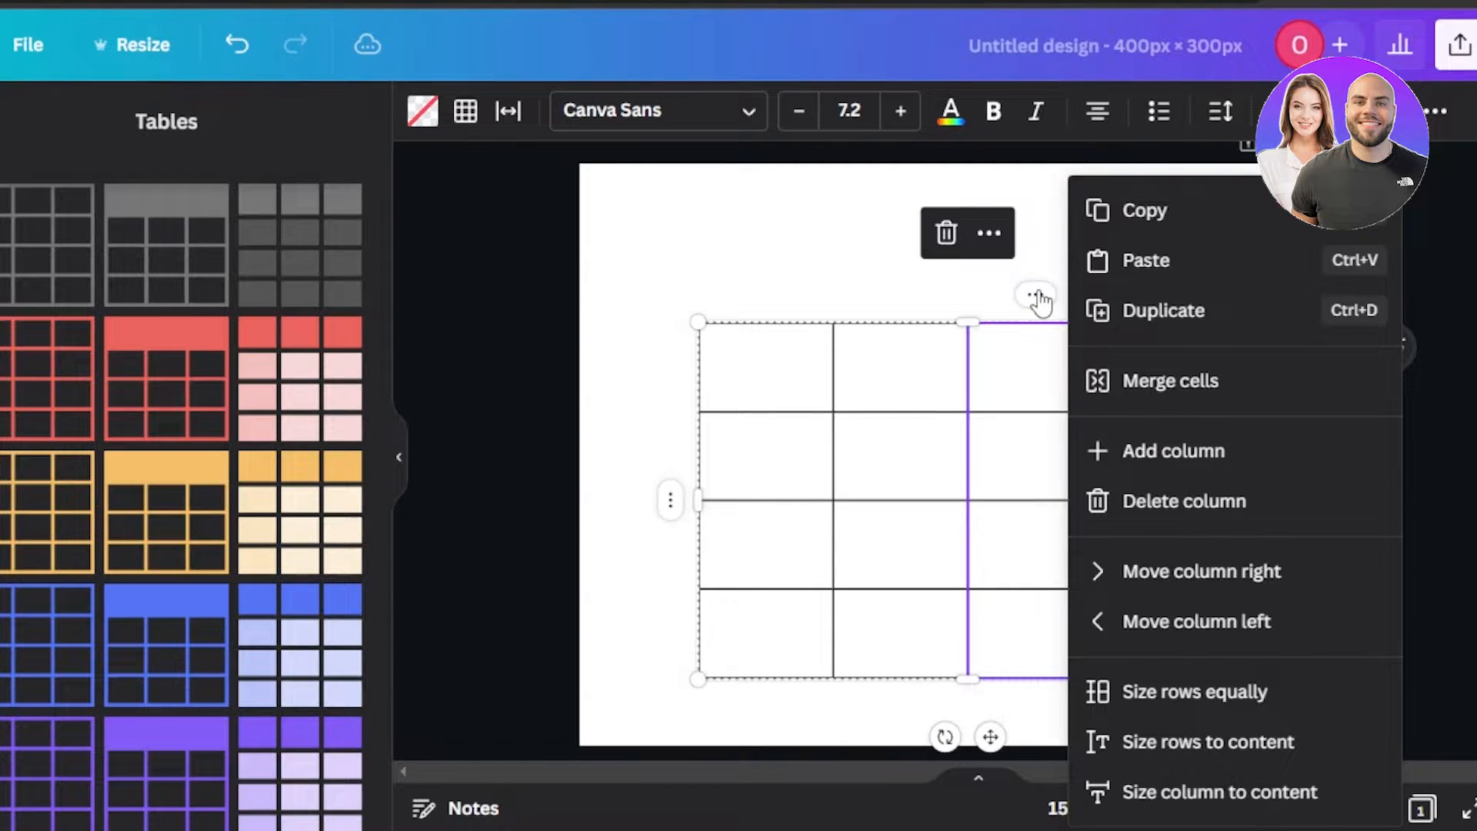
{"action": "left_click", "coordinate": [1154, 504]}
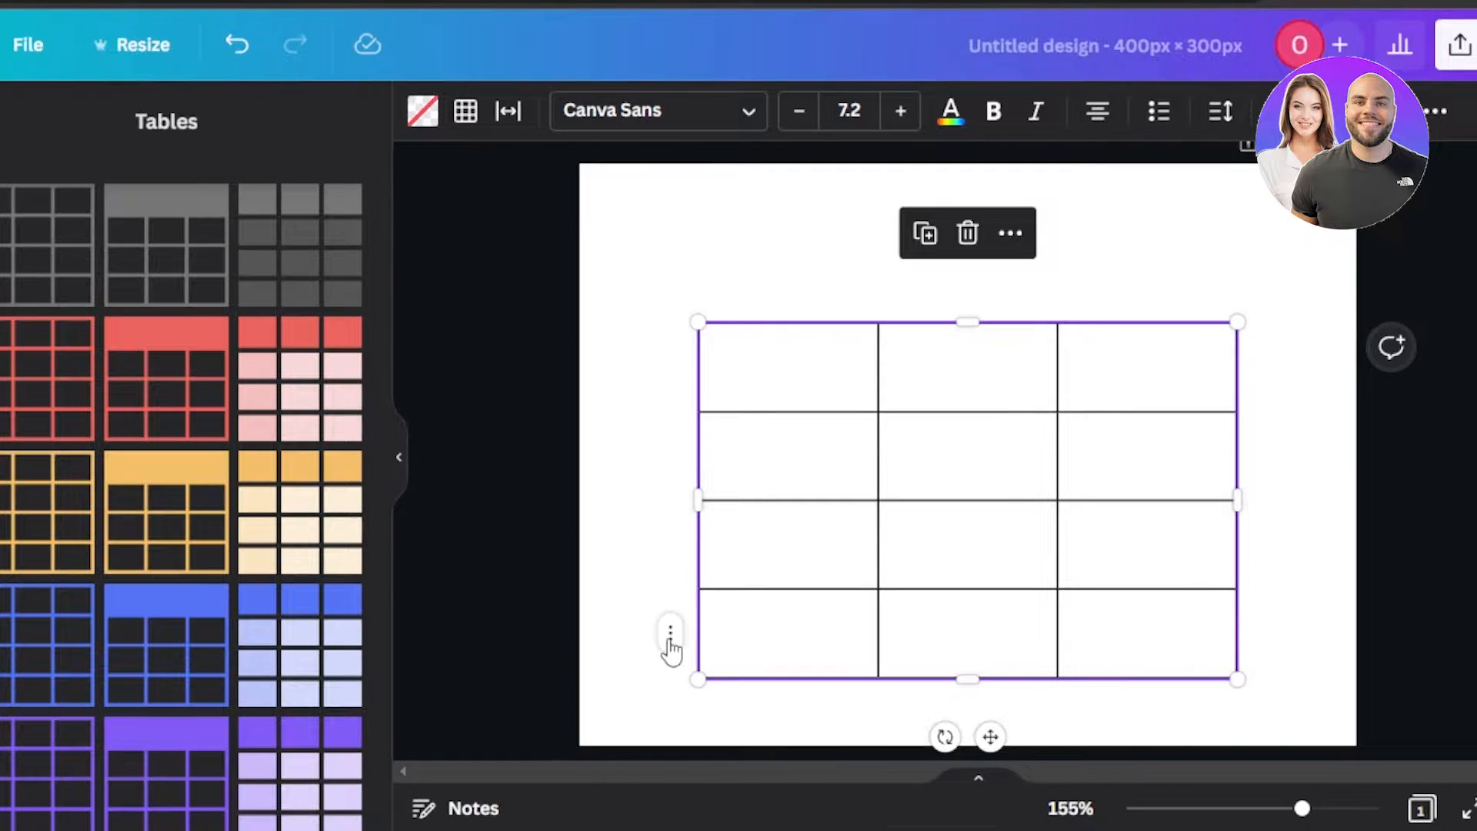
Step: Add a row below the table's last row and move the table up so it fits on the page
{"action": "left_click", "coordinate": [669, 640]}
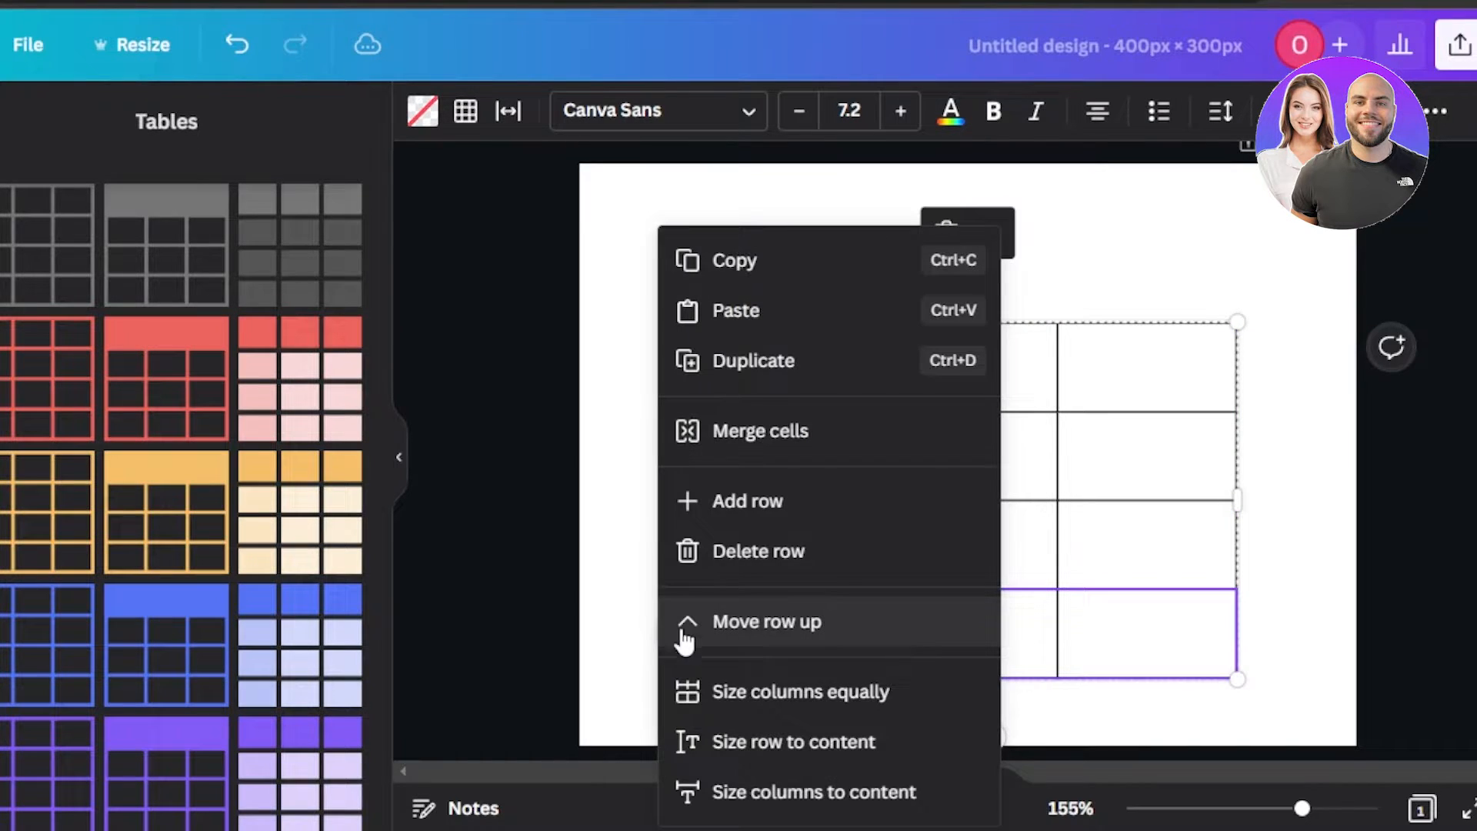
{"action": "left_click", "coordinate": [764, 503]}
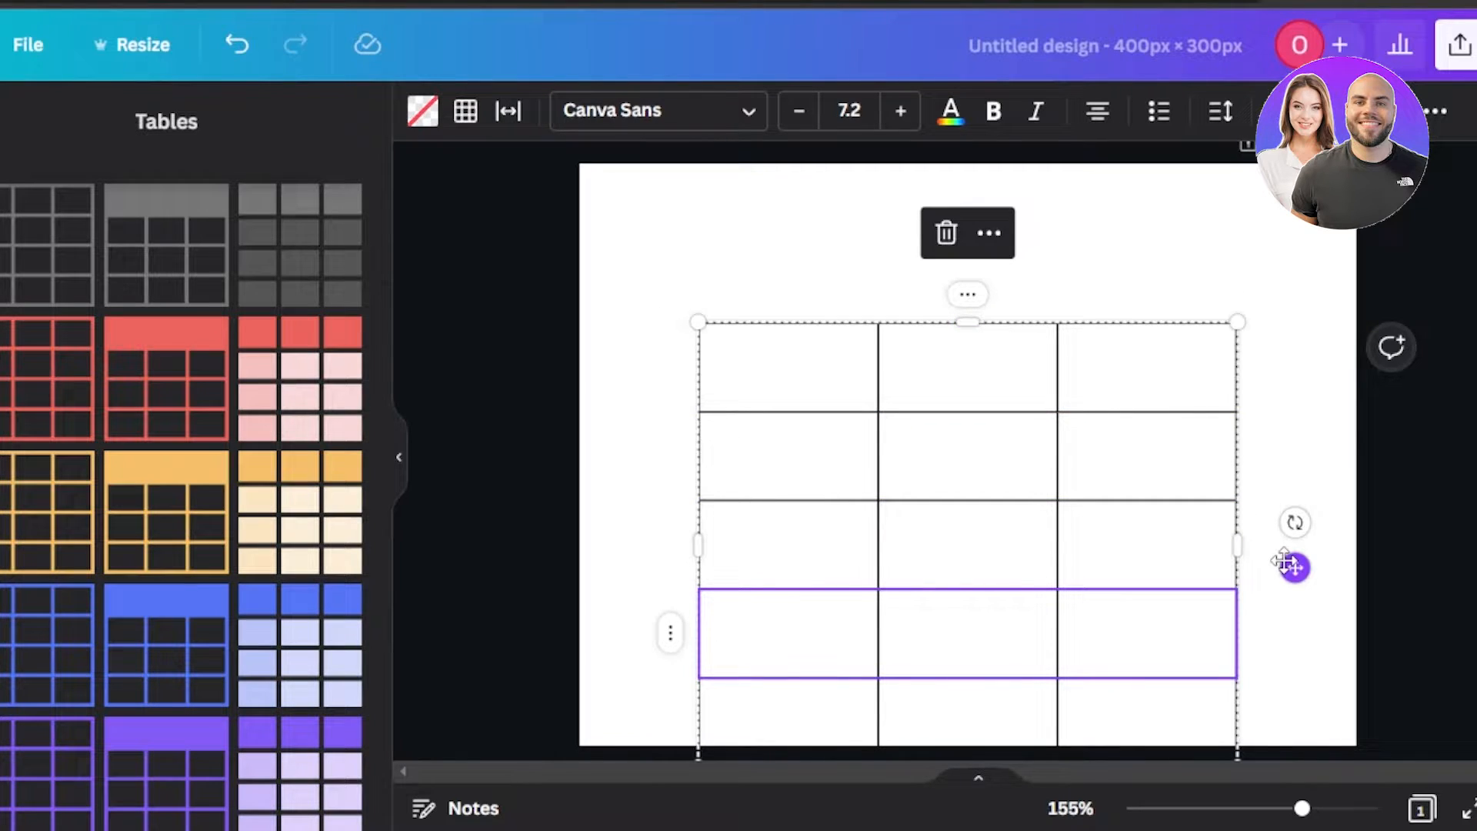
{"action": "left_click_drag", "start_coordinate": [1291, 563], "coordinate": [1288, 464]}
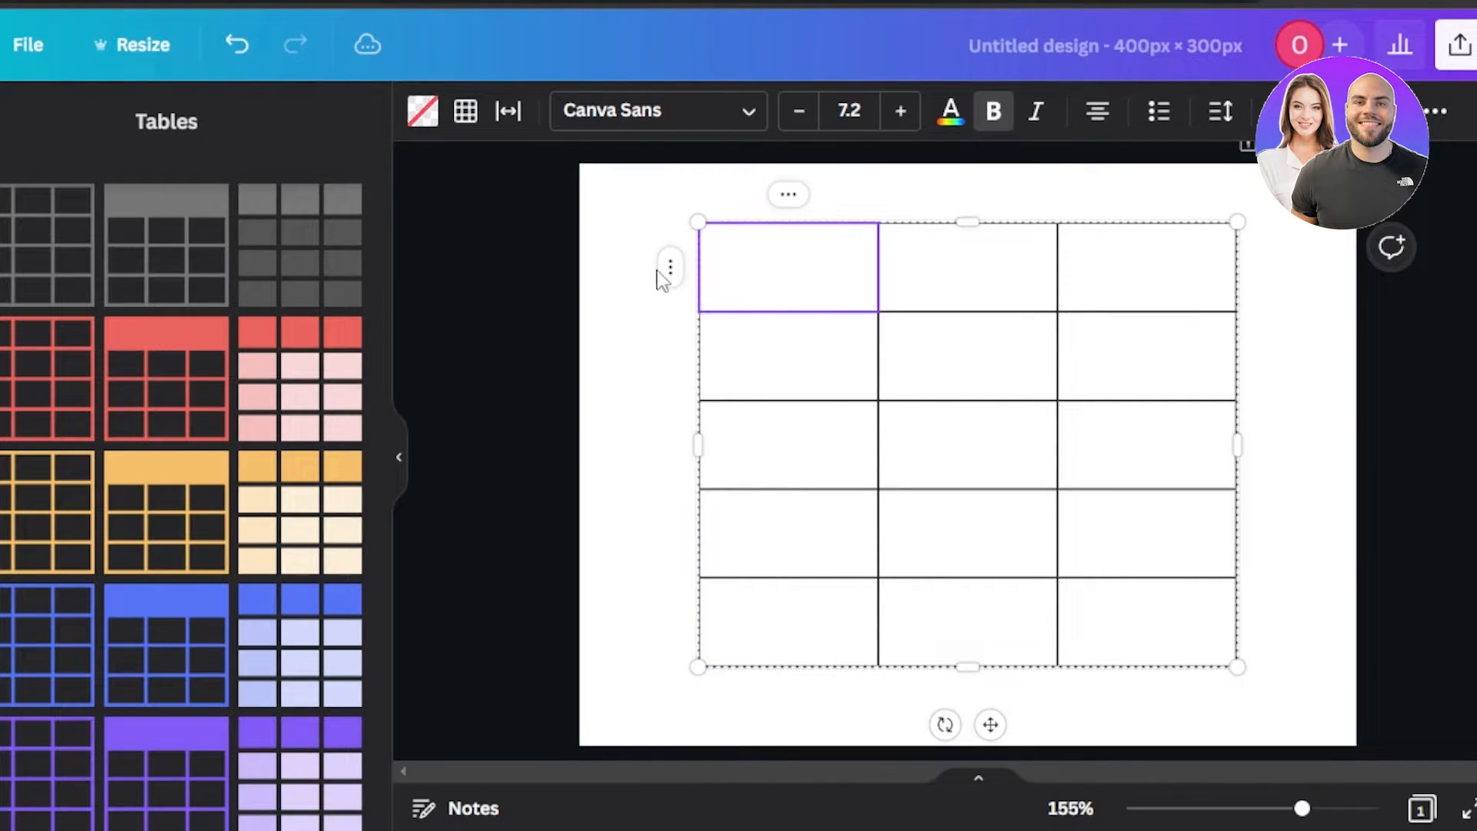
Step: Fill the three cells of the table's first row with the headings Names, Number and Information
{"action": "left_click", "coordinate": [670, 271]}
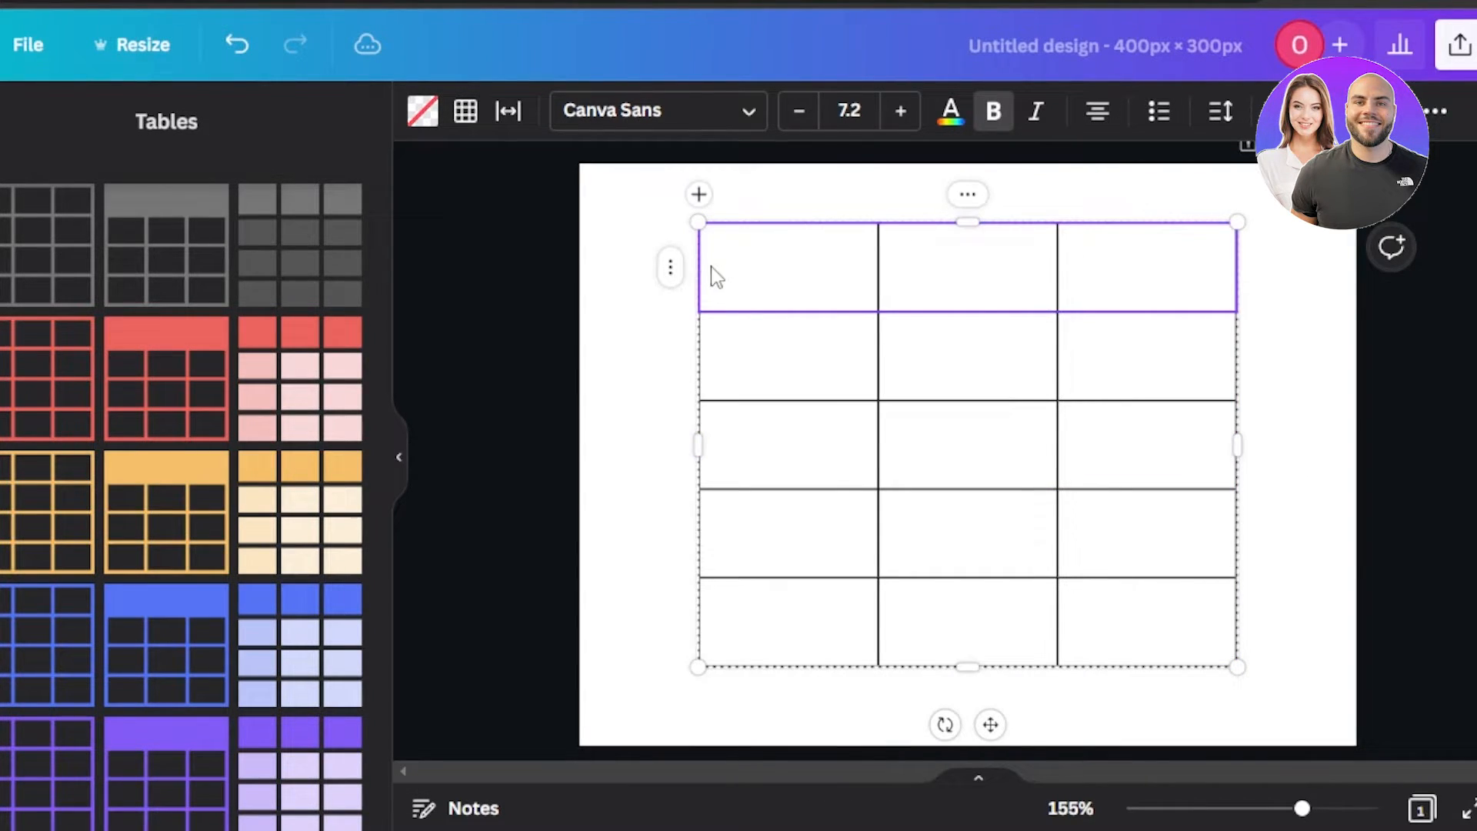
{"action": "left_click", "coordinate": [775, 264]}
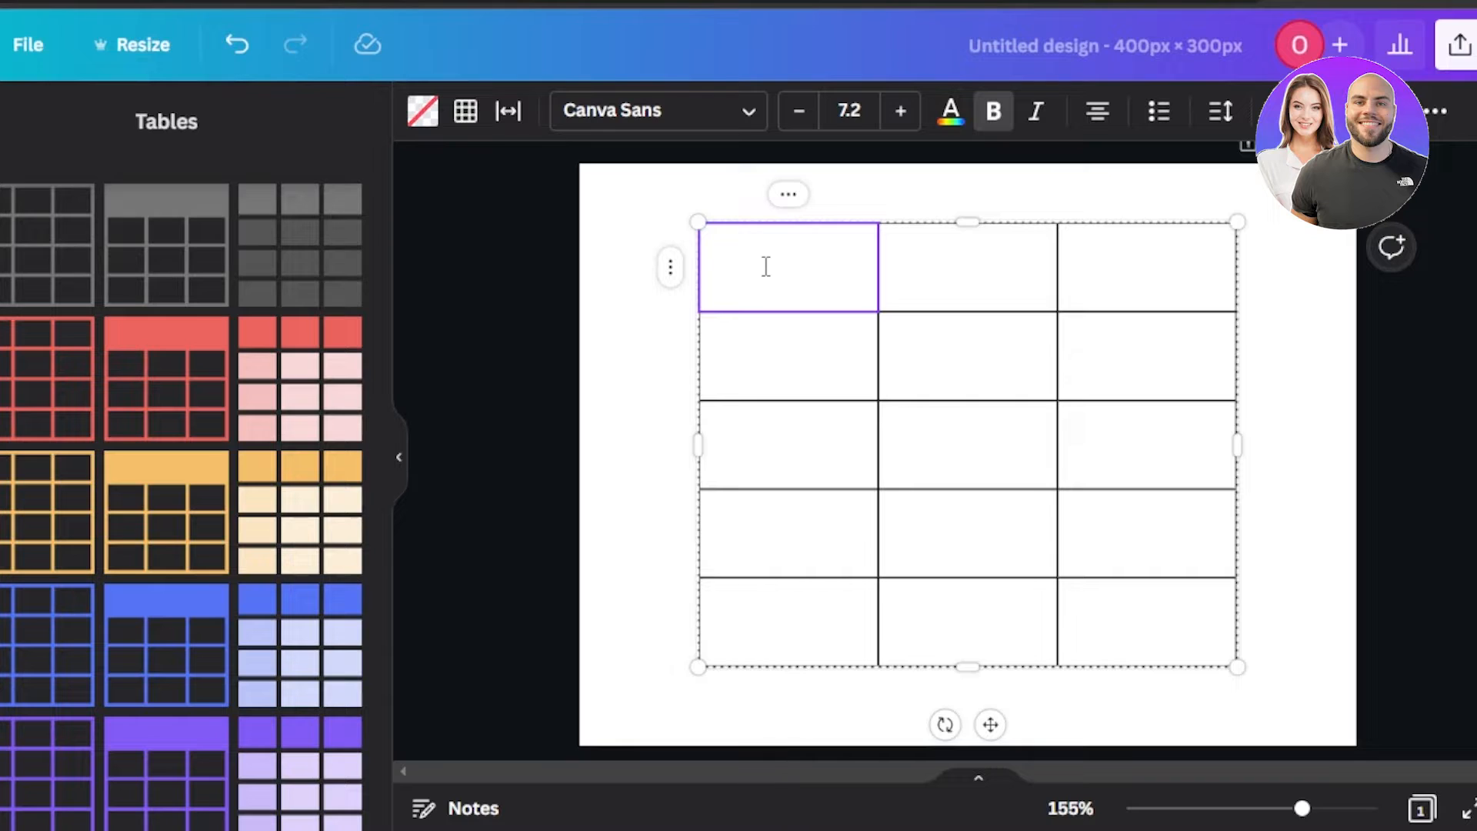
{"action": "type", "text": "Names"}
{"action": "left_click", "coordinate": [994, 304]}
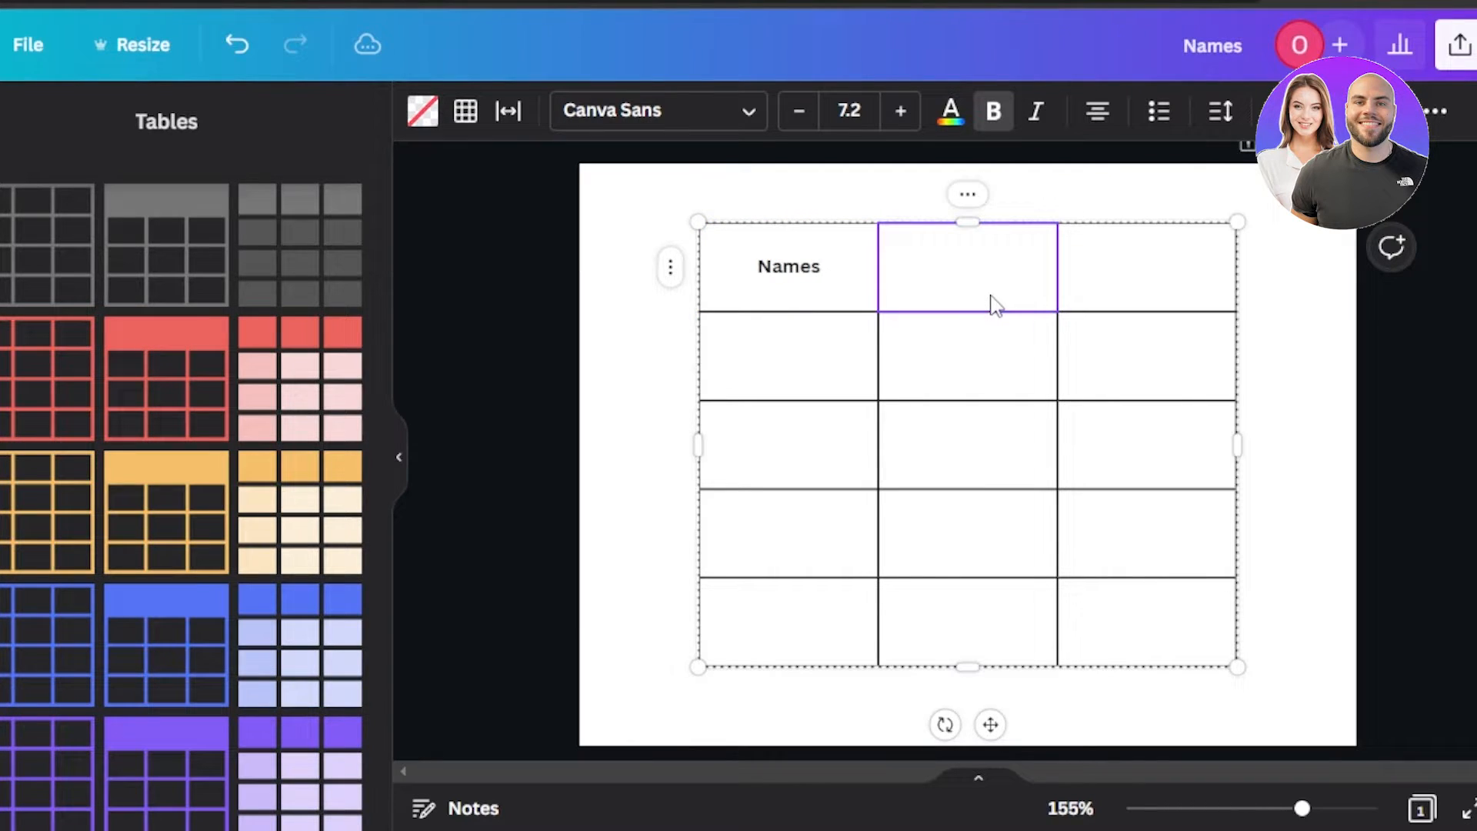
{"action": "type", "text": "Number"}
{"action": "left_click", "coordinate": [1151, 295]}
{"action": "type", "text": "Information"}
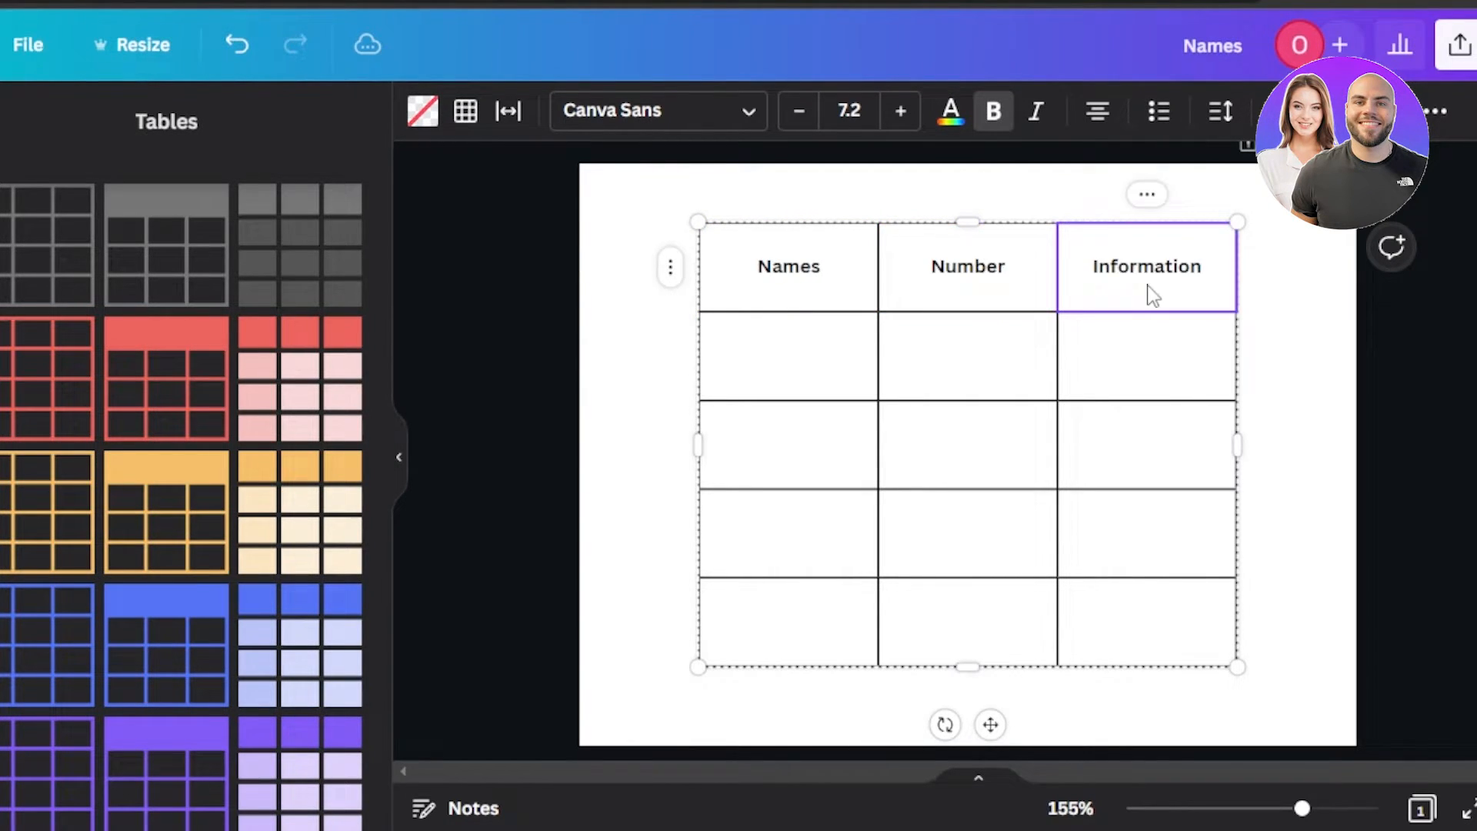
Step: Shrink the height of the table's heading row to fit its content
{"action": "left_click", "coordinate": [748, 361]}
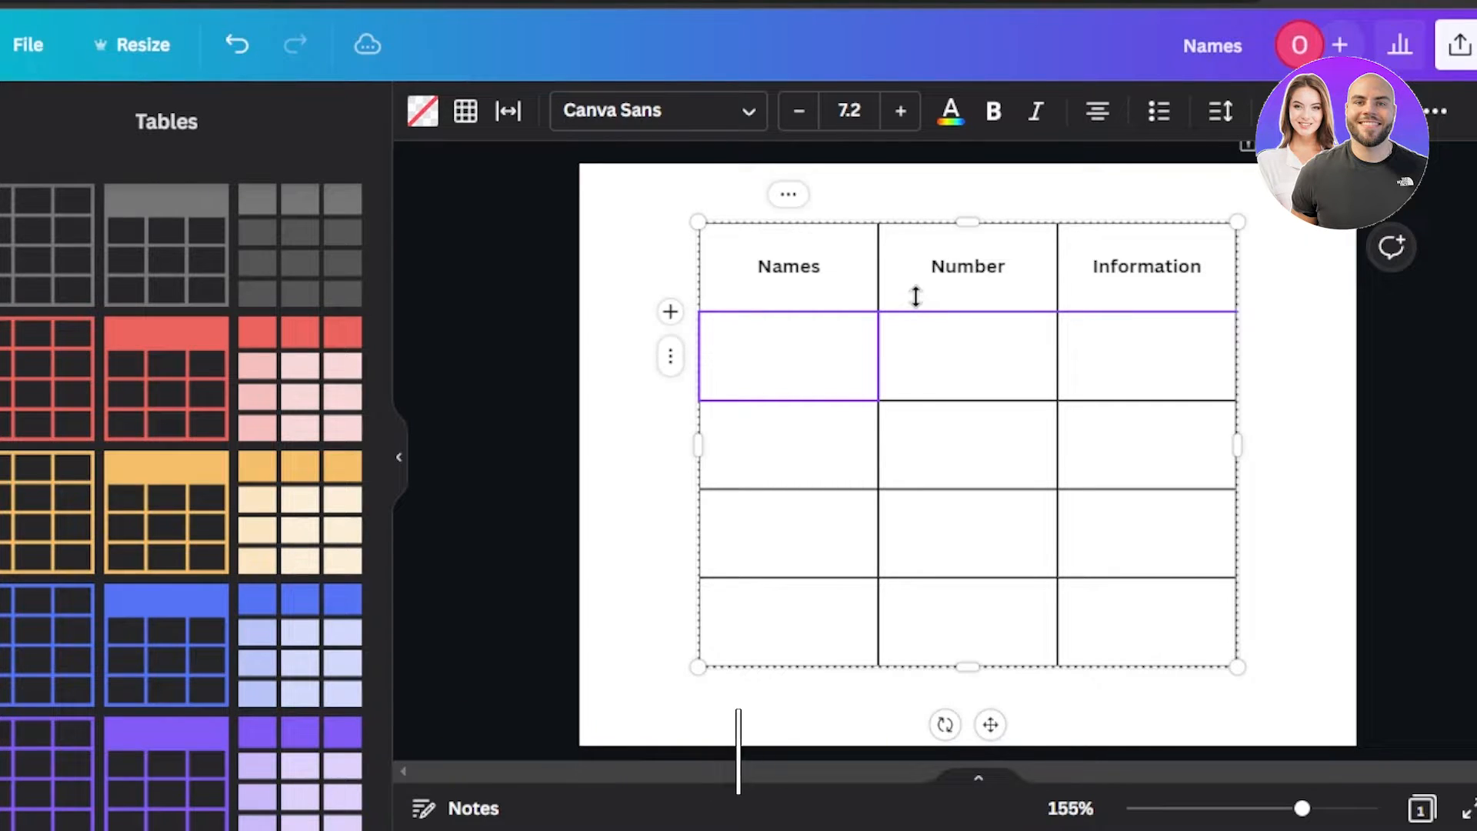
{"action": "left_click", "coordinate": [767, 262]}
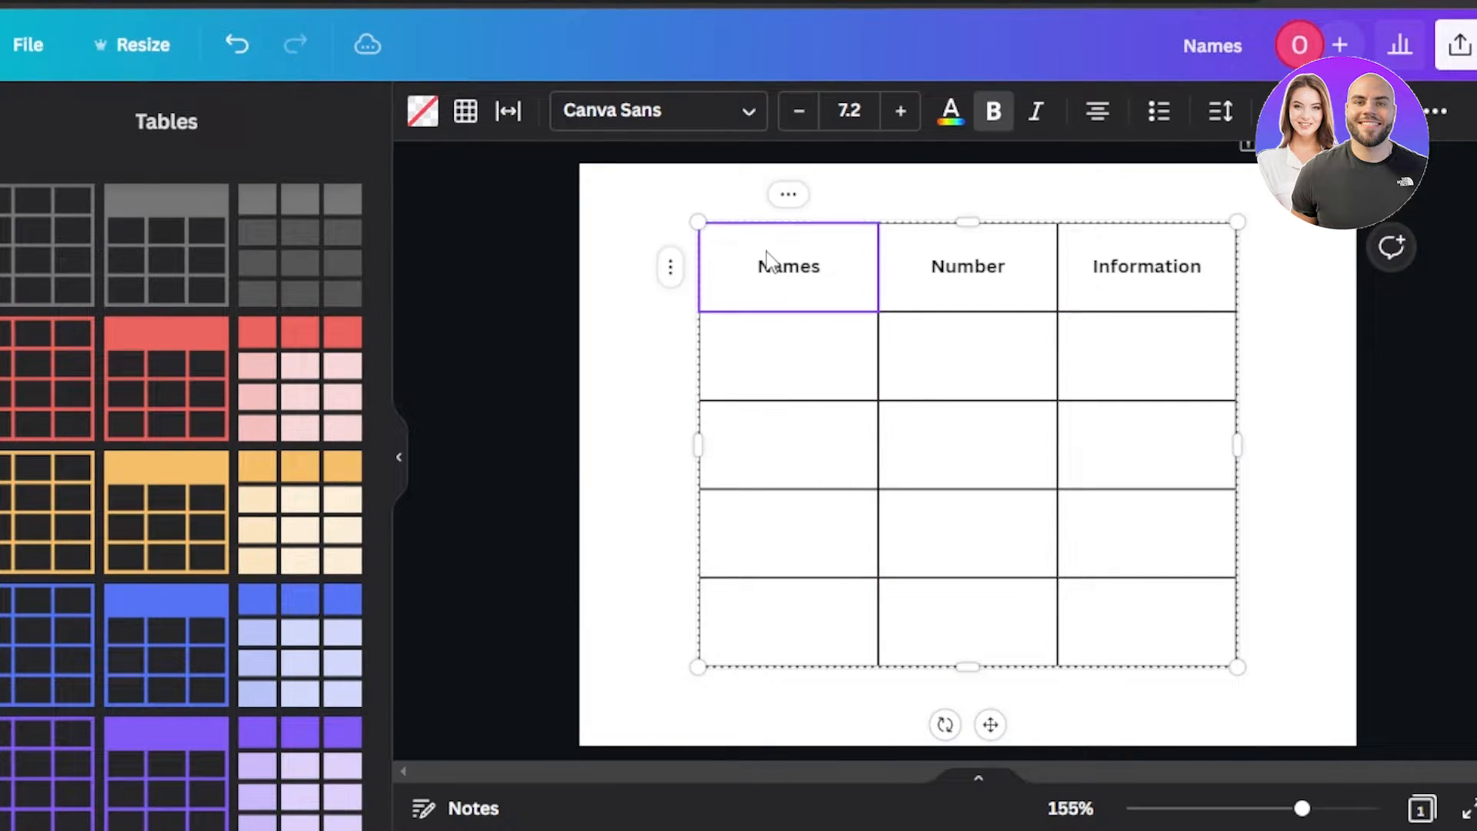
{"action": "left_click", "coordinate": [670, 267]}
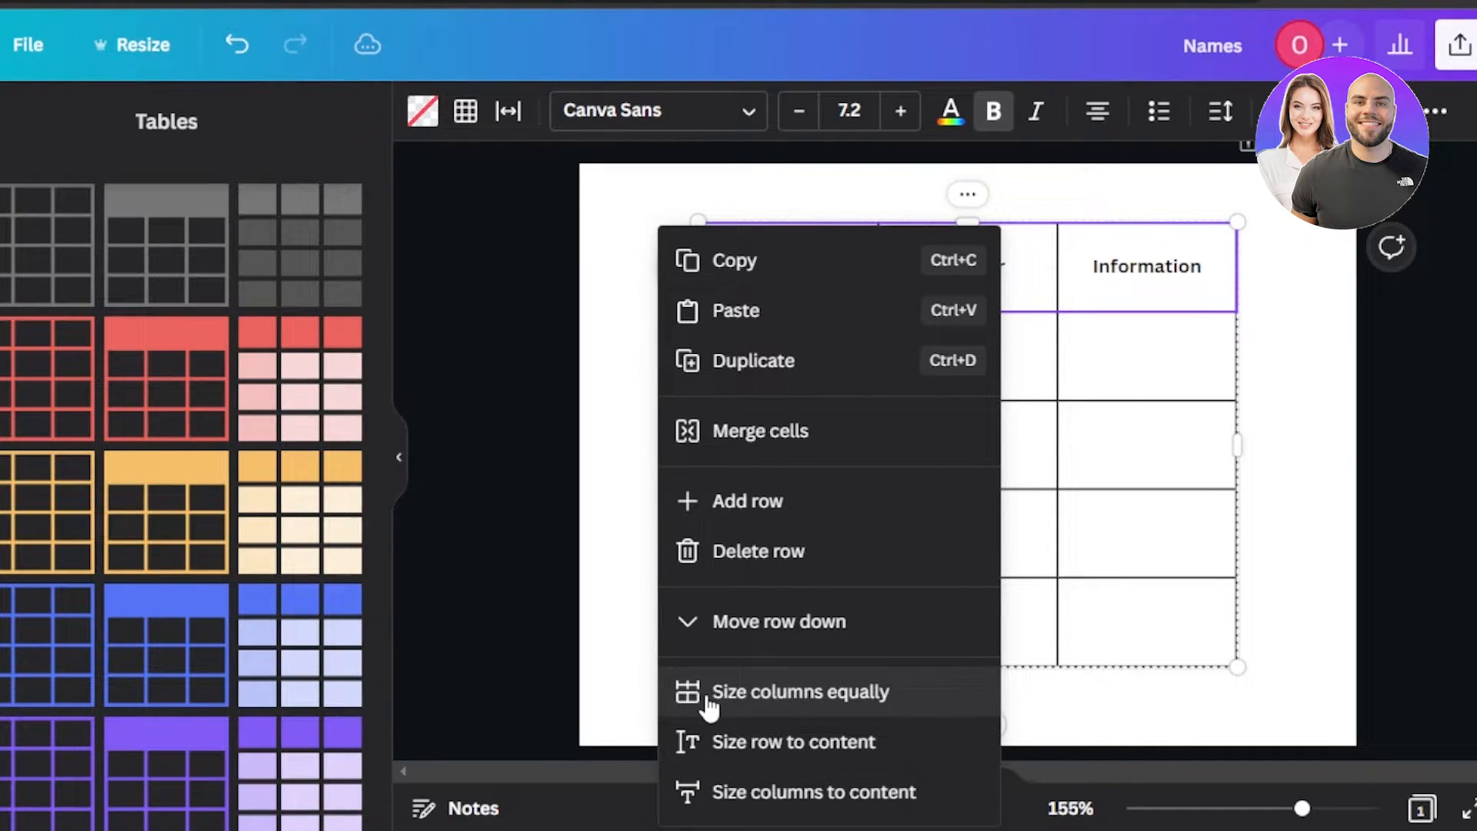
{"action": "left_click", "coordinate": [783, 758]}
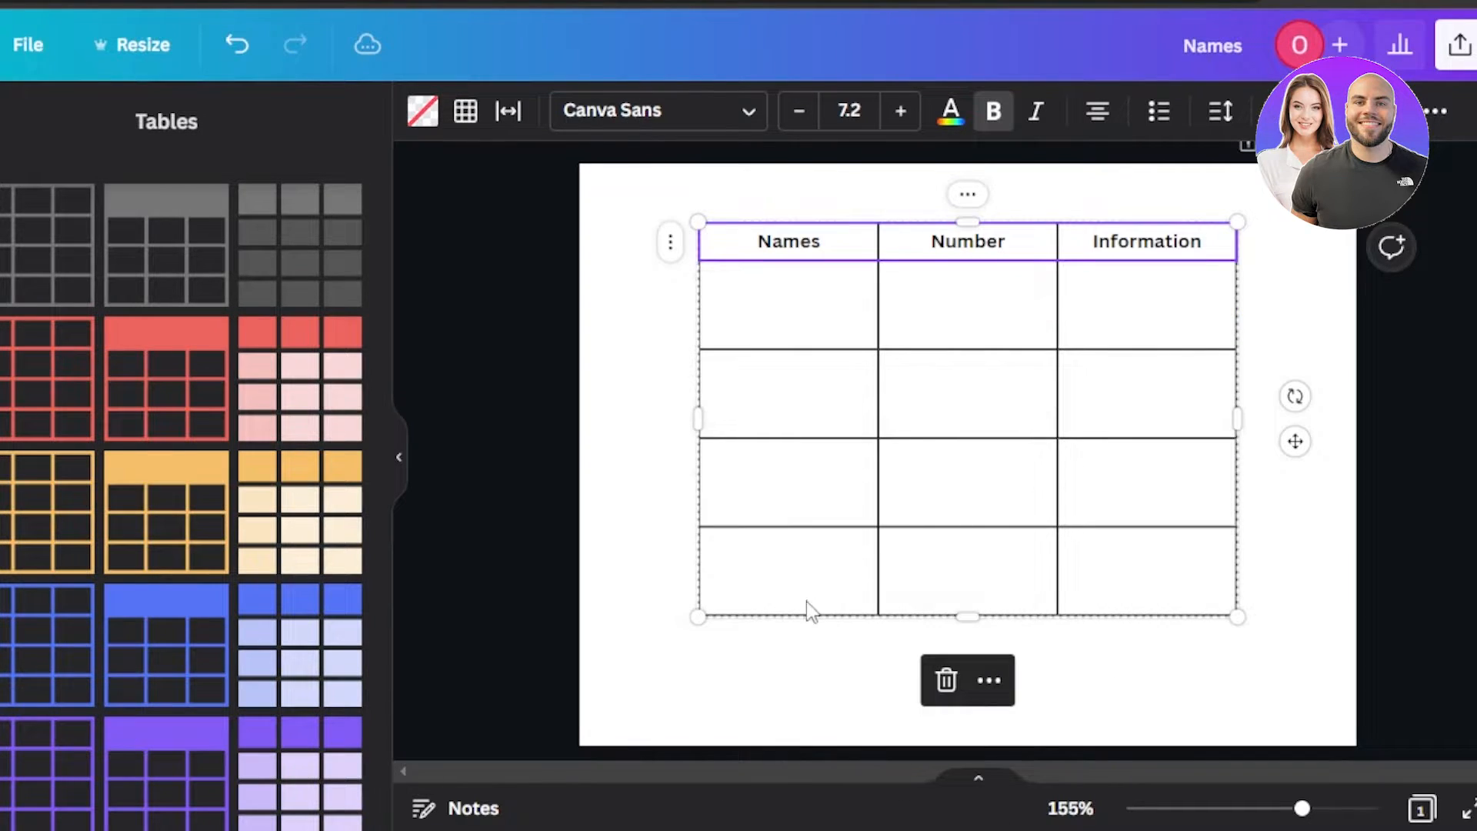
Step: Add a fourth column after the Information column, then resize and reposition the table to fill most of the page
{"action": "scroll", "coordinate": [807, 601], "scroll_direction": "down", "scroll_amount": 1}
{"action": "scroll", "coordinate": [958, 300], "scroll_direction": "up", "scroll_amount": 1}
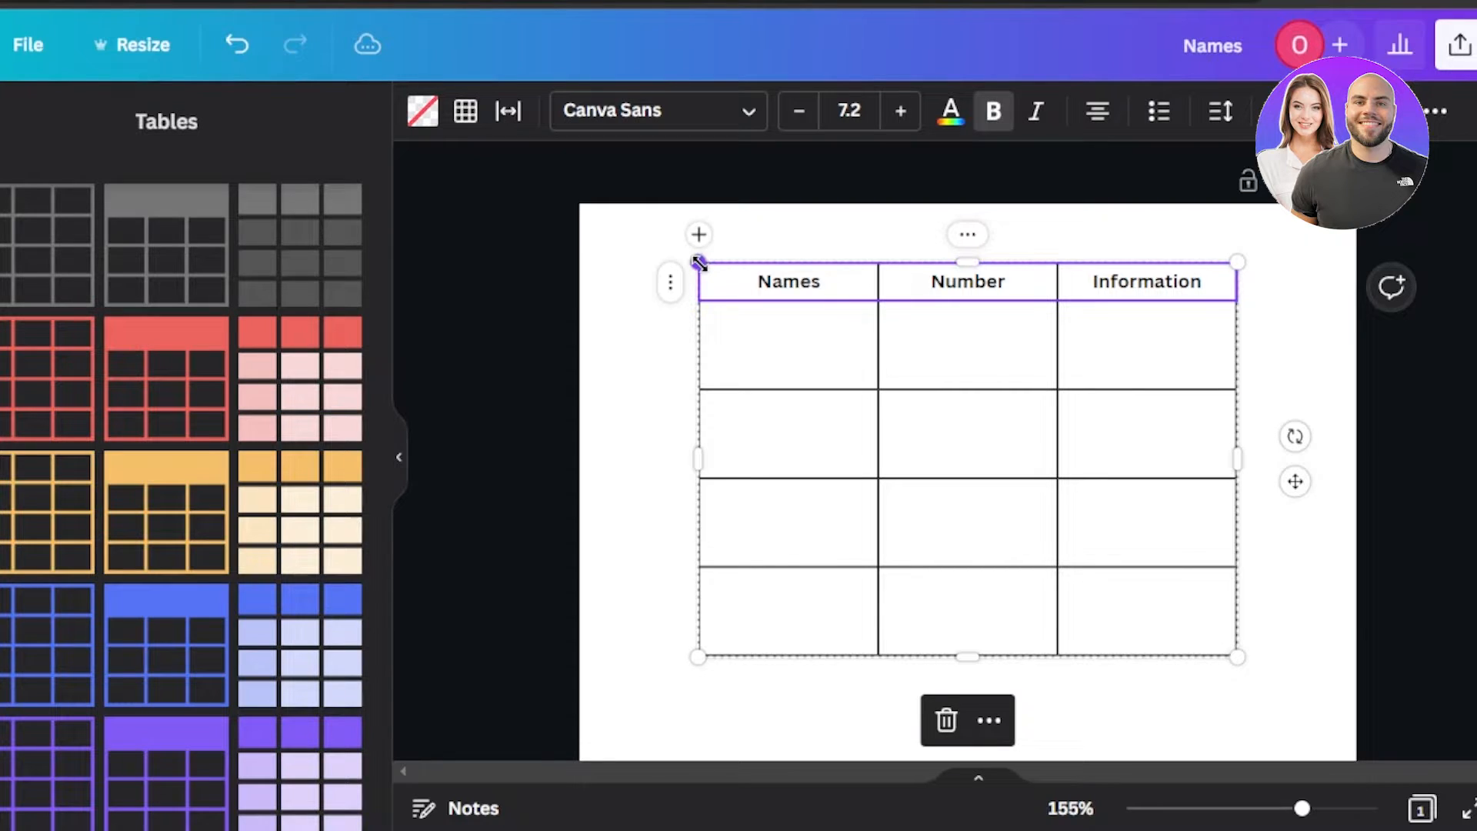
{"action": "left_click_drag", "start_coordinate": [779, 321], "coordinate": [744, 407]}
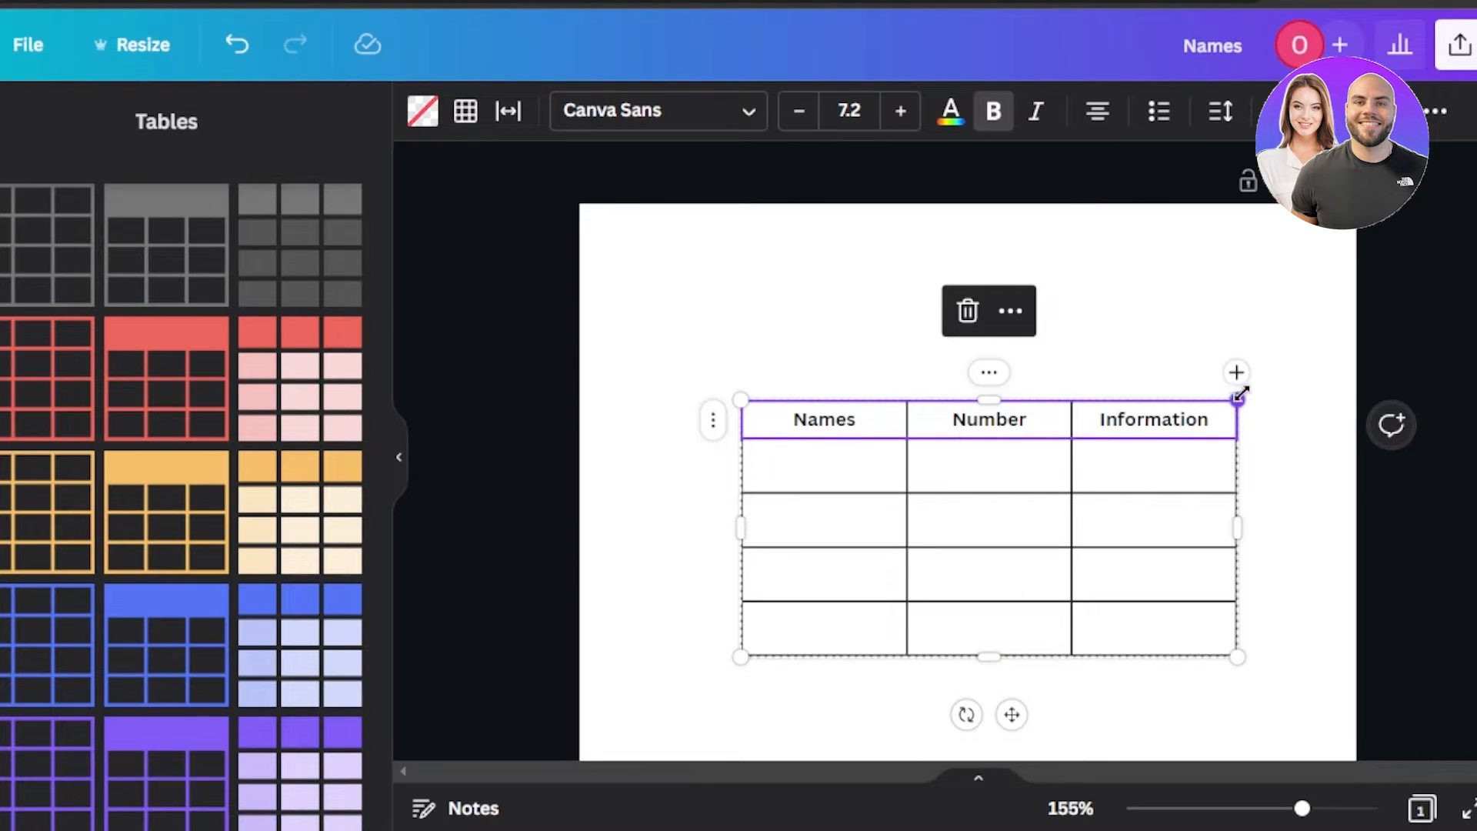
{"action": "left_click", "coordinate": [1237, 373]}
{"action": "left_click_drag", "start_coordinate": [1238, 399], "coordinate": [1337, 204]}
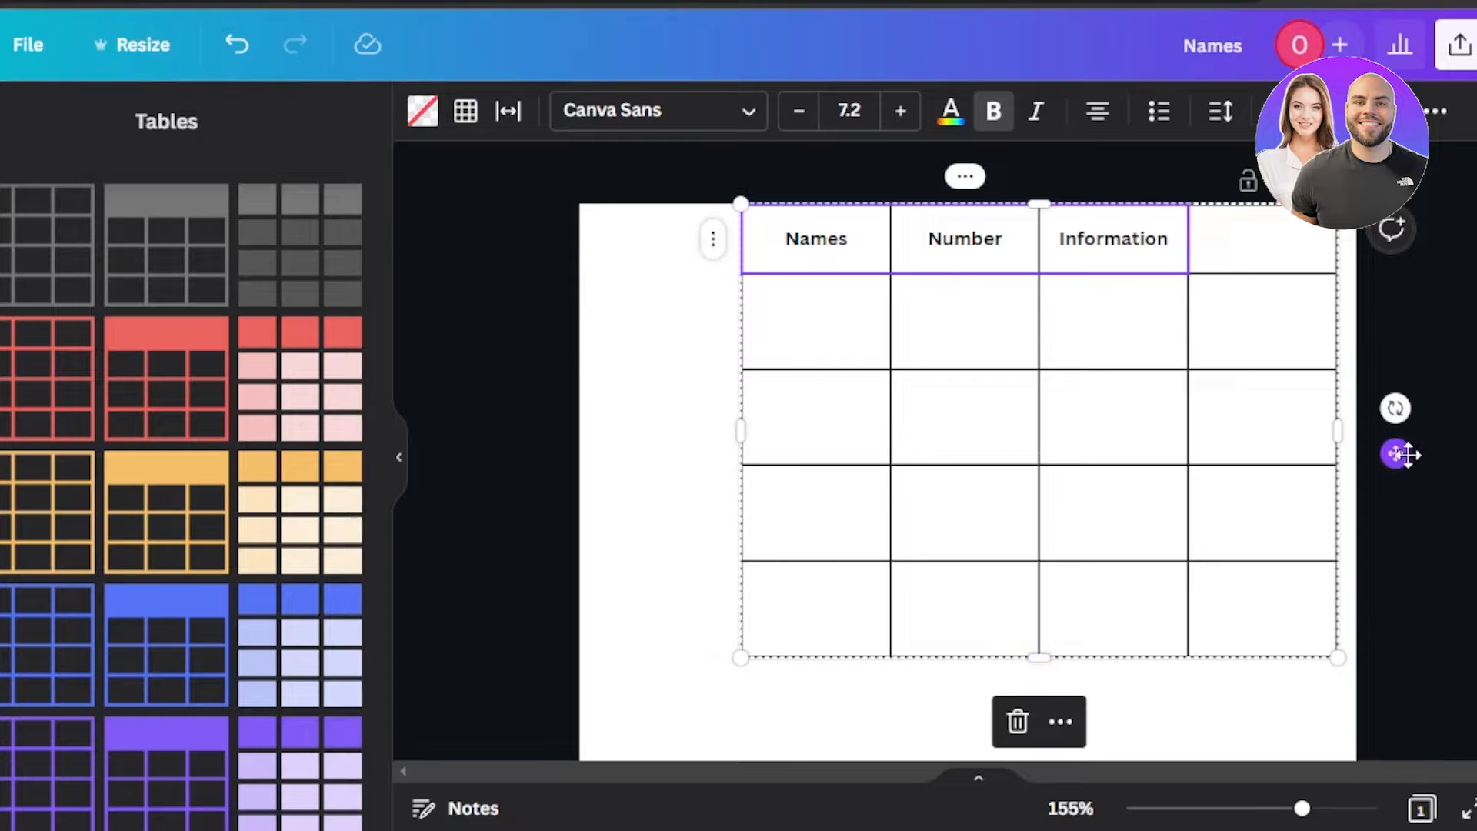
{"action": "left_click_drag", "start_coordinate": [1404, 454], "coordinate": [1352, 495]}
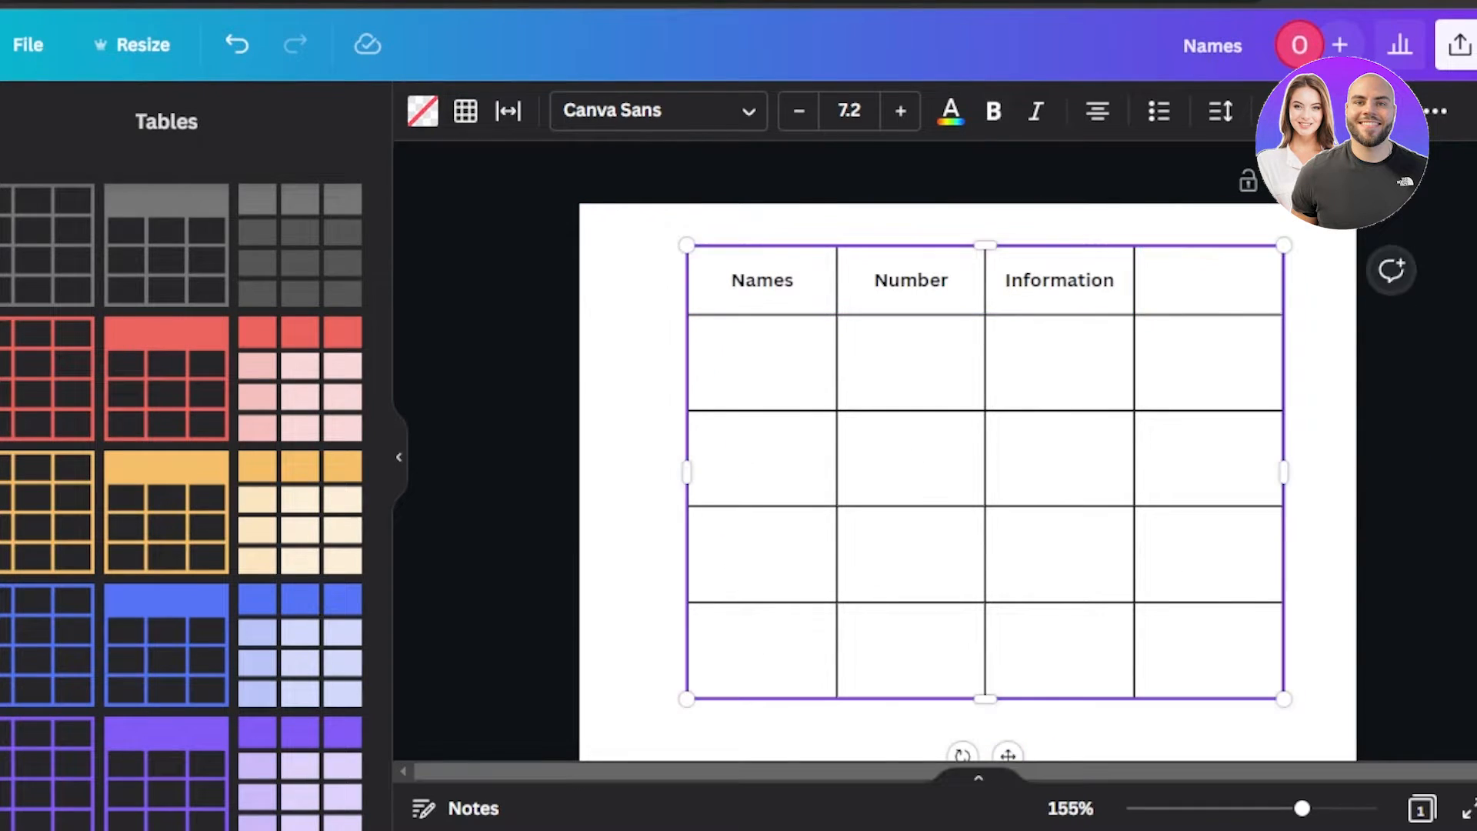
Step: Add a second page, insert a three-column table with a dark header row, and enlarge it to fill most of the page
{"action": "scroll", "coordinate": [1025, 657], "scroll_direction": "down", "scroll_amount": 3}
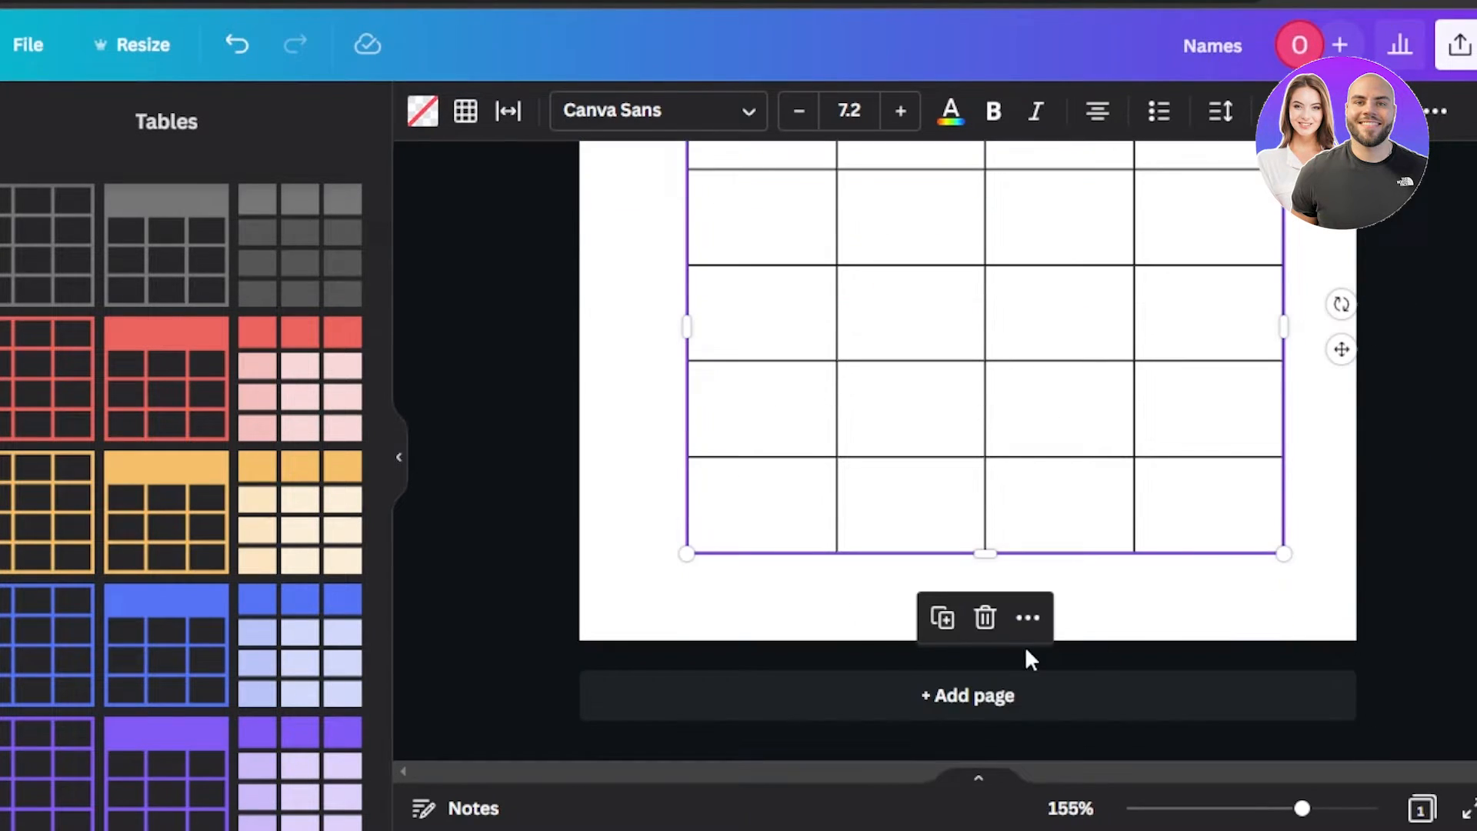
{"action": "left_click", "coordinate": [978, 709]}
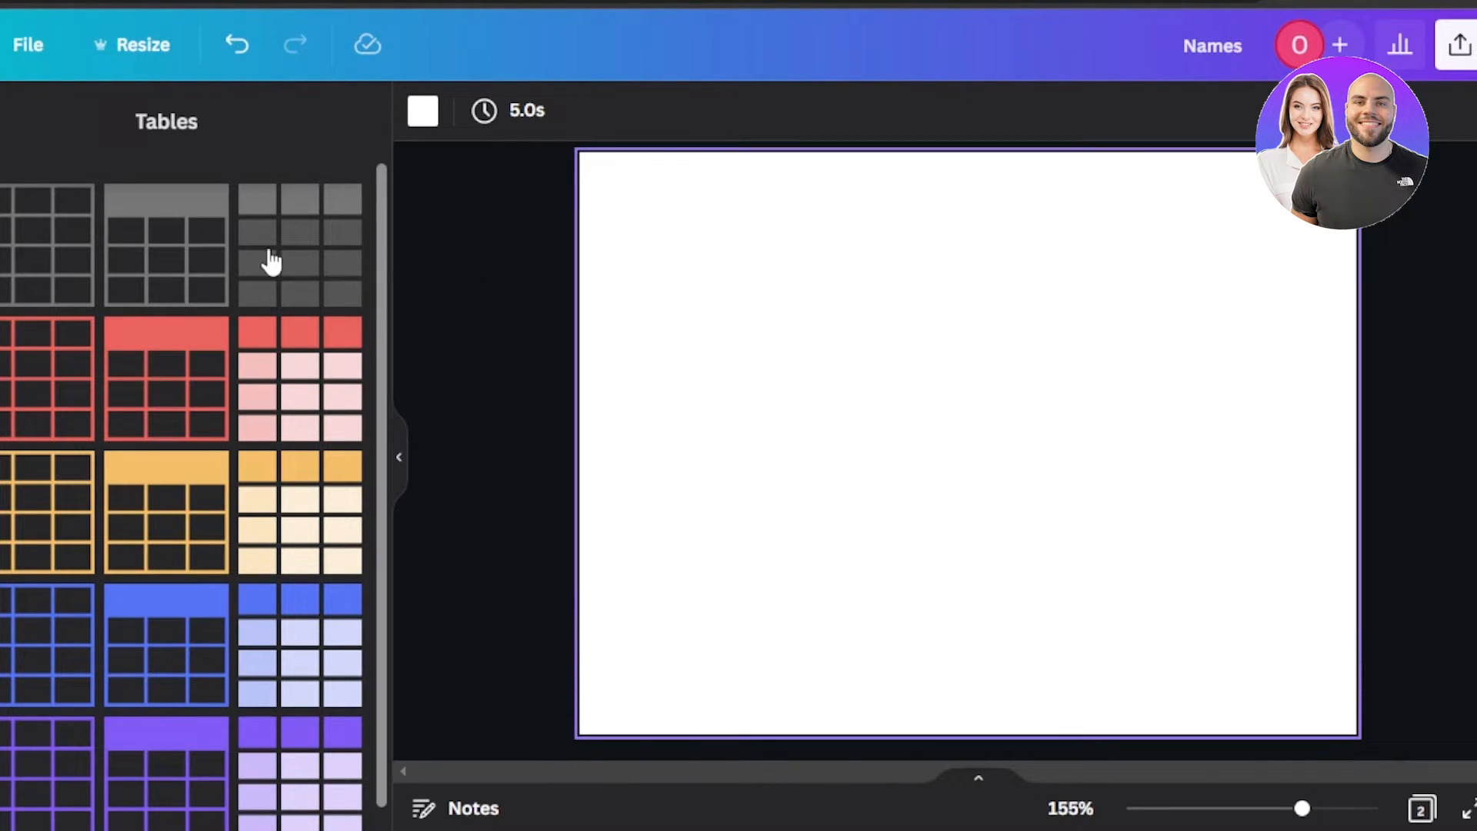
{"action": "left_click", "coordinate": [192, 264]}
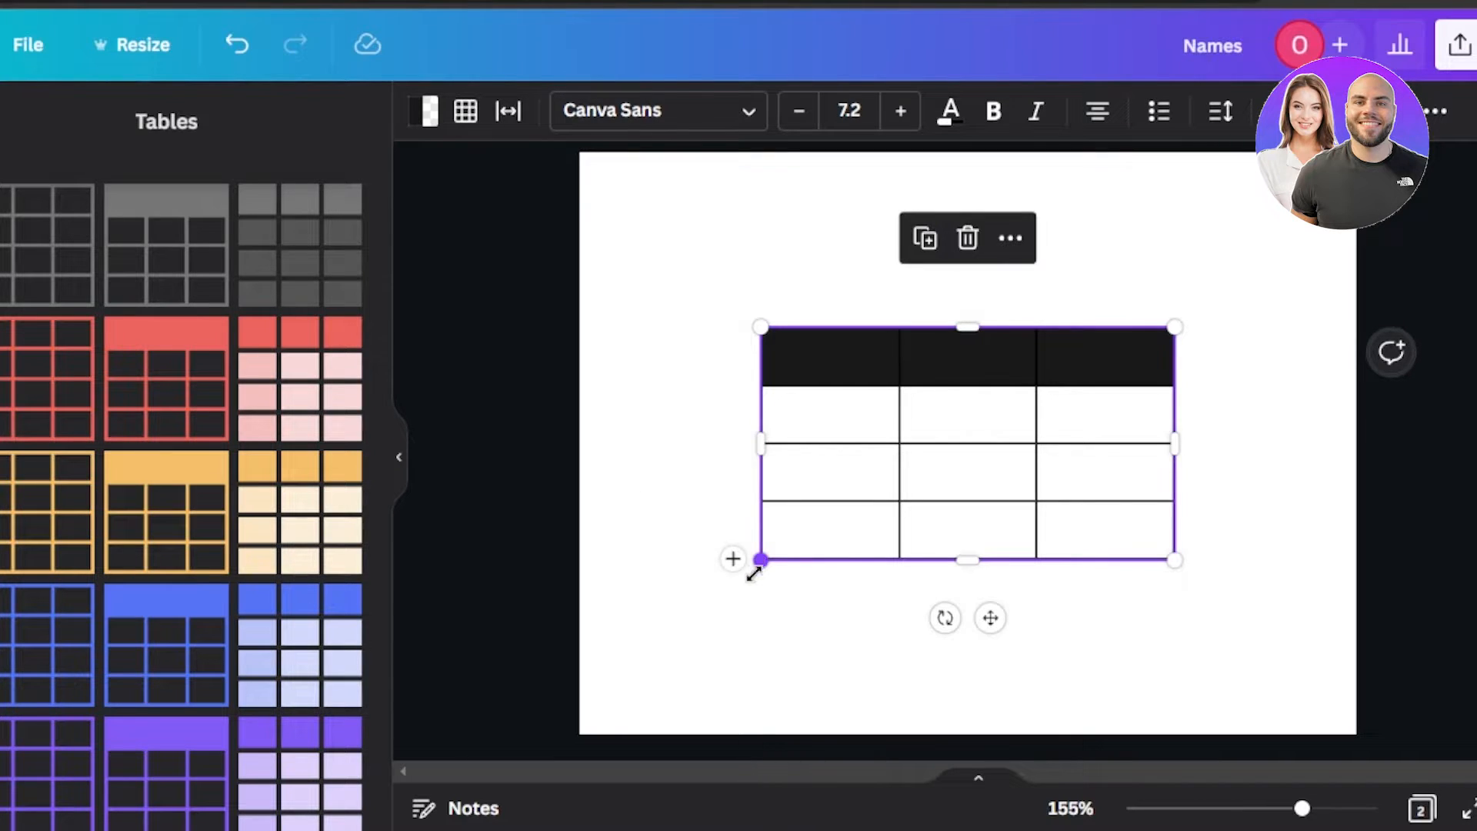
{"action": "left_click_drag", "start_coordinate": [754, 574], "coordinate": [637, 694]}
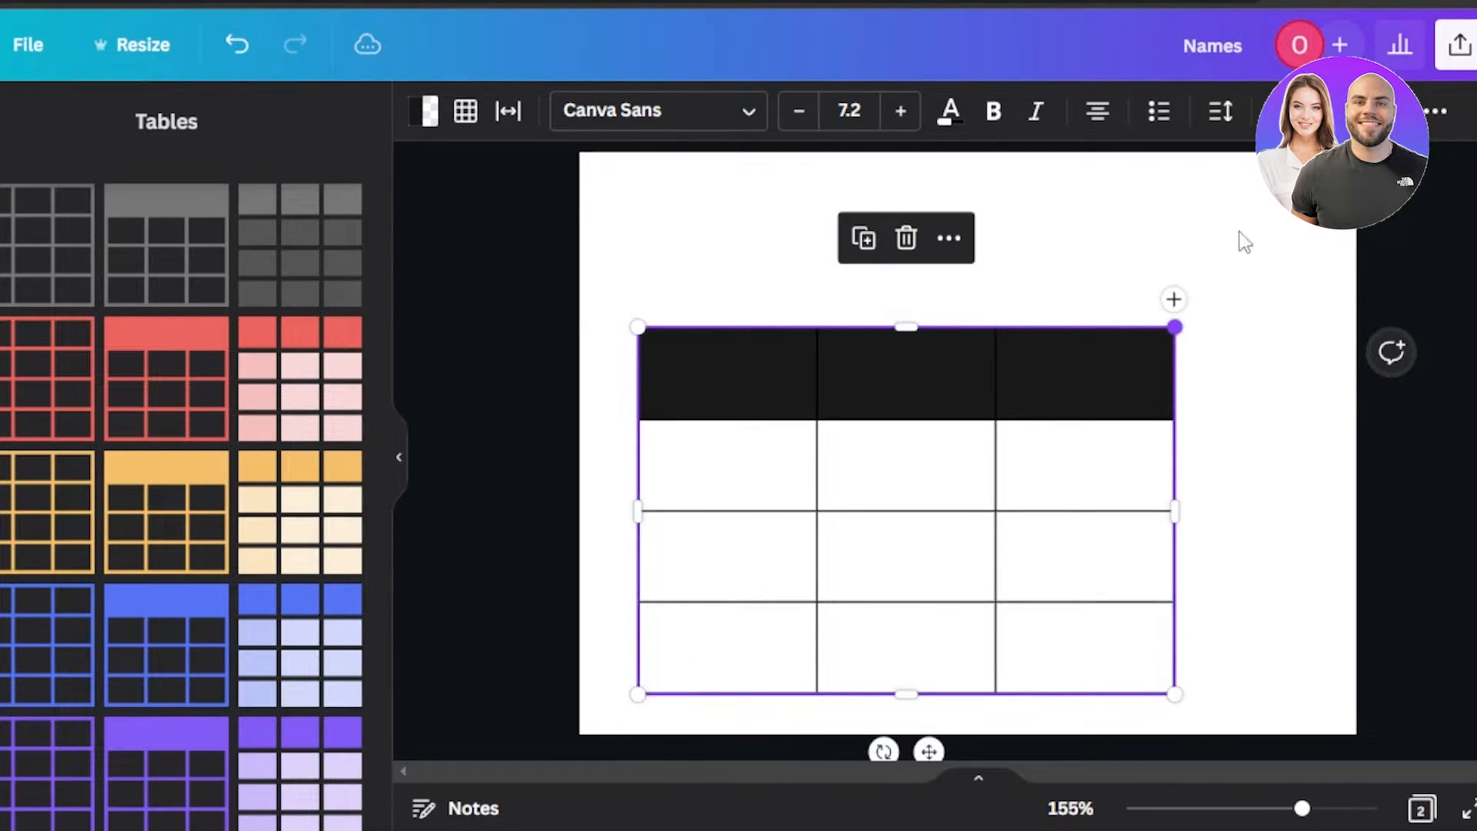
{"action": "left_click_drag", "start_coordinate": [1174, 327], "coordinate": [1310, 184]}
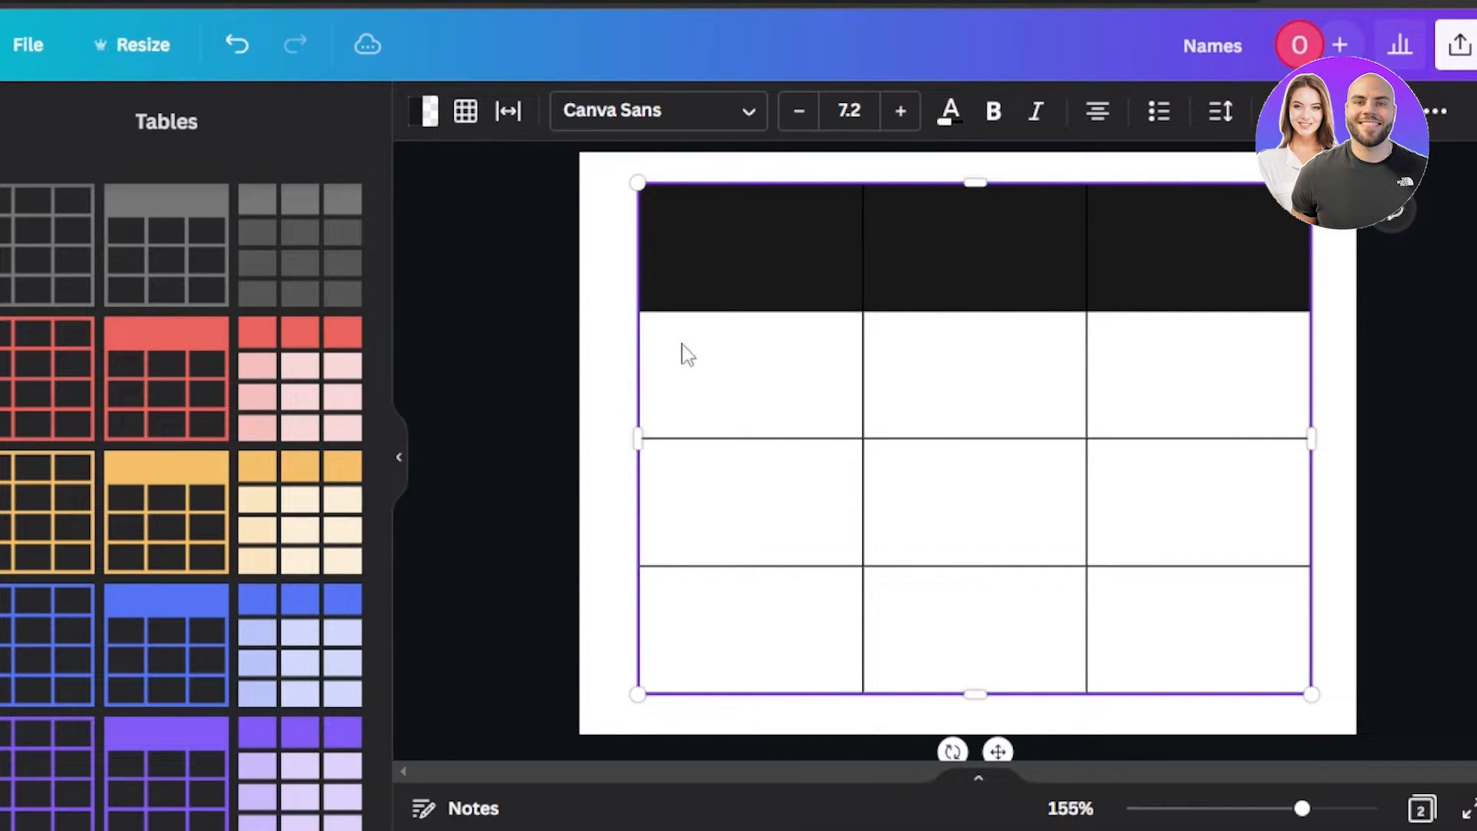
Step: Narrow the last column slightly, shrink the whole dark-header table and move it away from the page's lower edge
{"action": "left_click", "coordinate": [733, 260]}
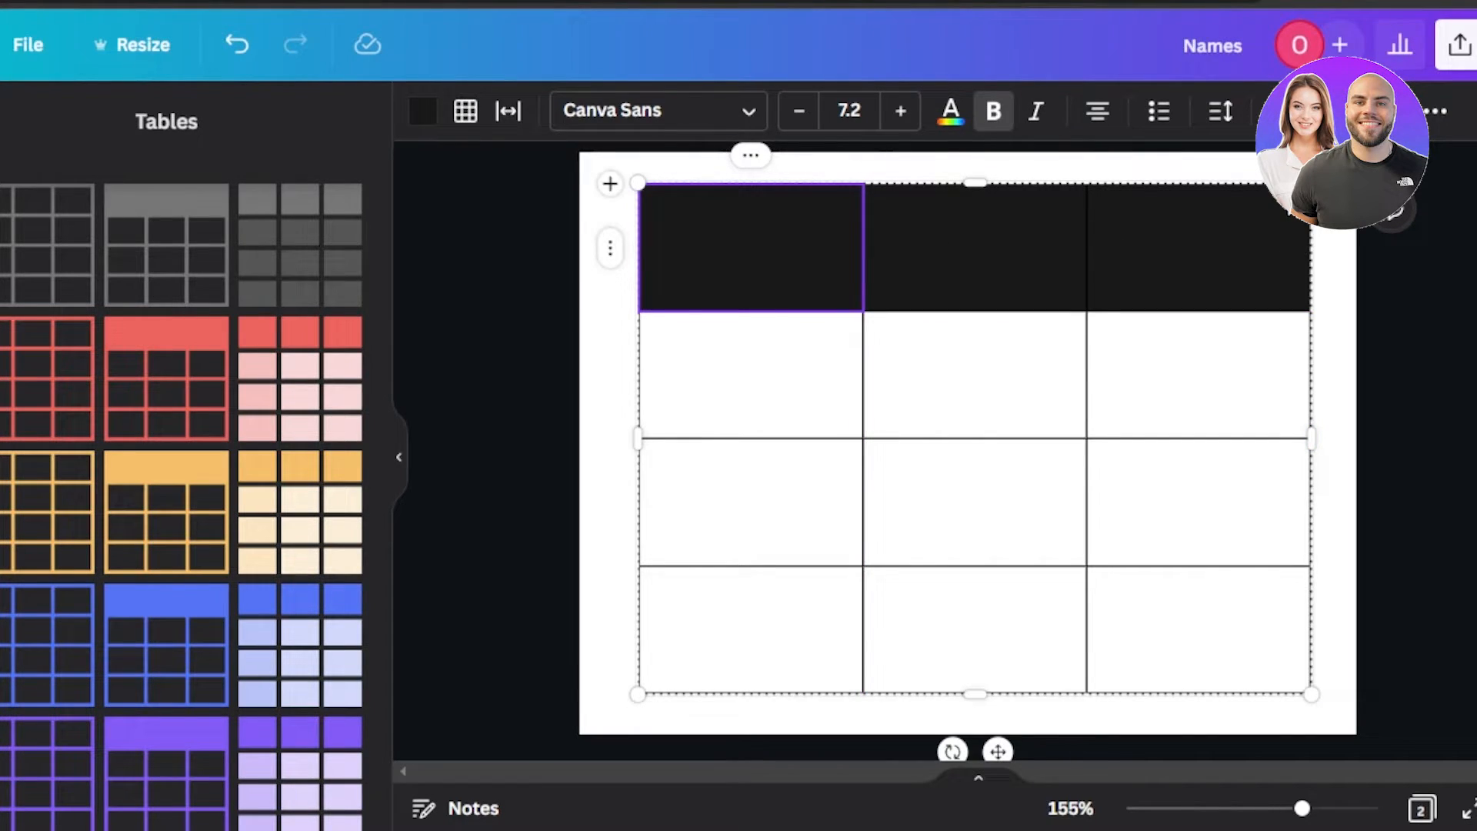
{"action": "left_click_drag", "start_coordinate": [1312, 435], "coordinate": [1355, 390]}
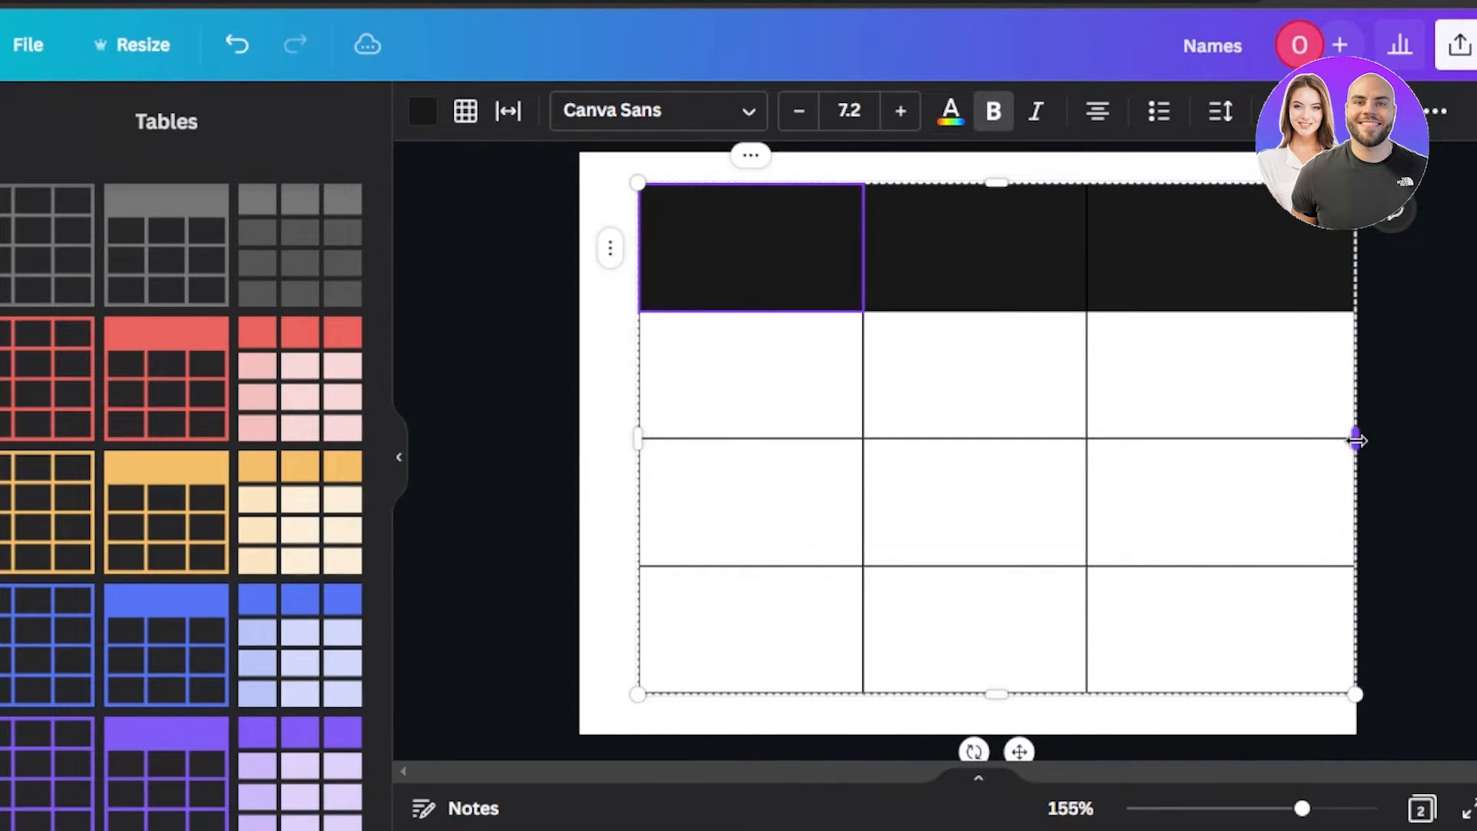
{"action": "left_click_drag", "start_coordinate": [1357, 440], "coordinate": [1297, 439]}
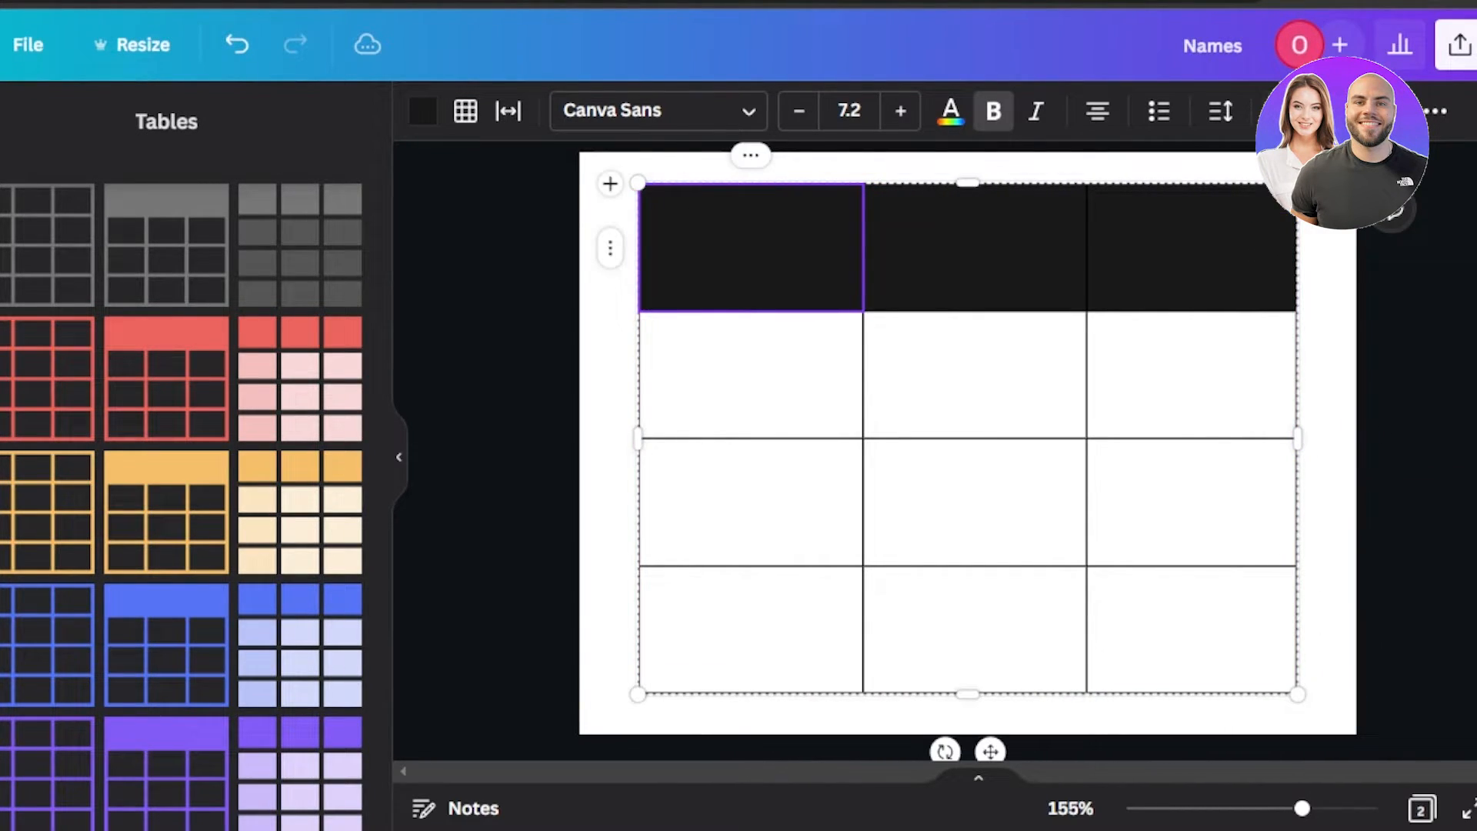
{"action": "left_click_drag", "start_coordinate": [1298, 183], "coordinate": [1125, 328]}
{"action": "left_click_drag", "start_coordinate": [904, 751], "coordinate": [915, 660]}
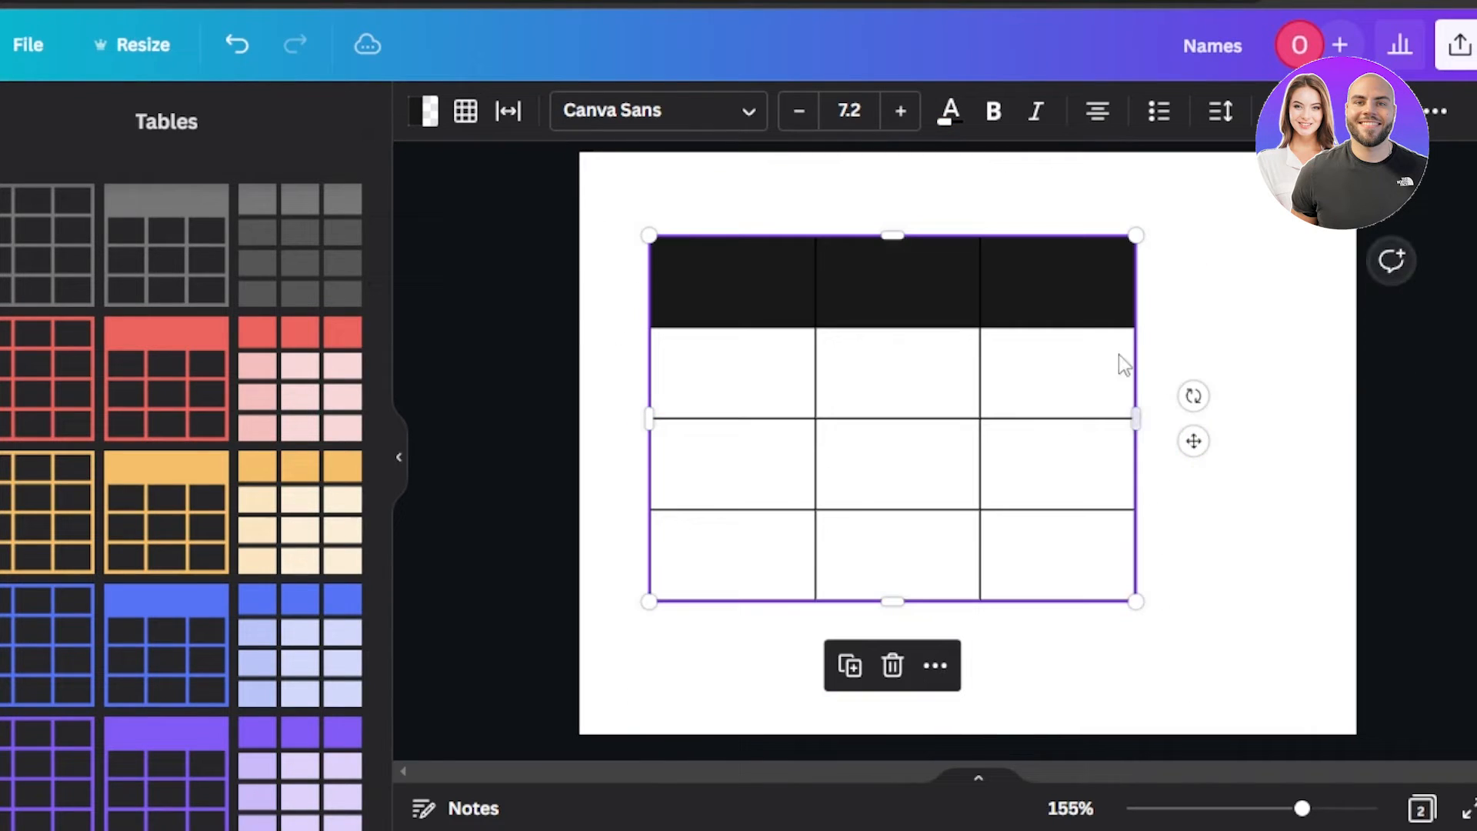
Step: Expand the dark-header table to seven columns and six rows, and move it so it fits on the page
{"action": "left_click", "coordinate": [1058, 208]}
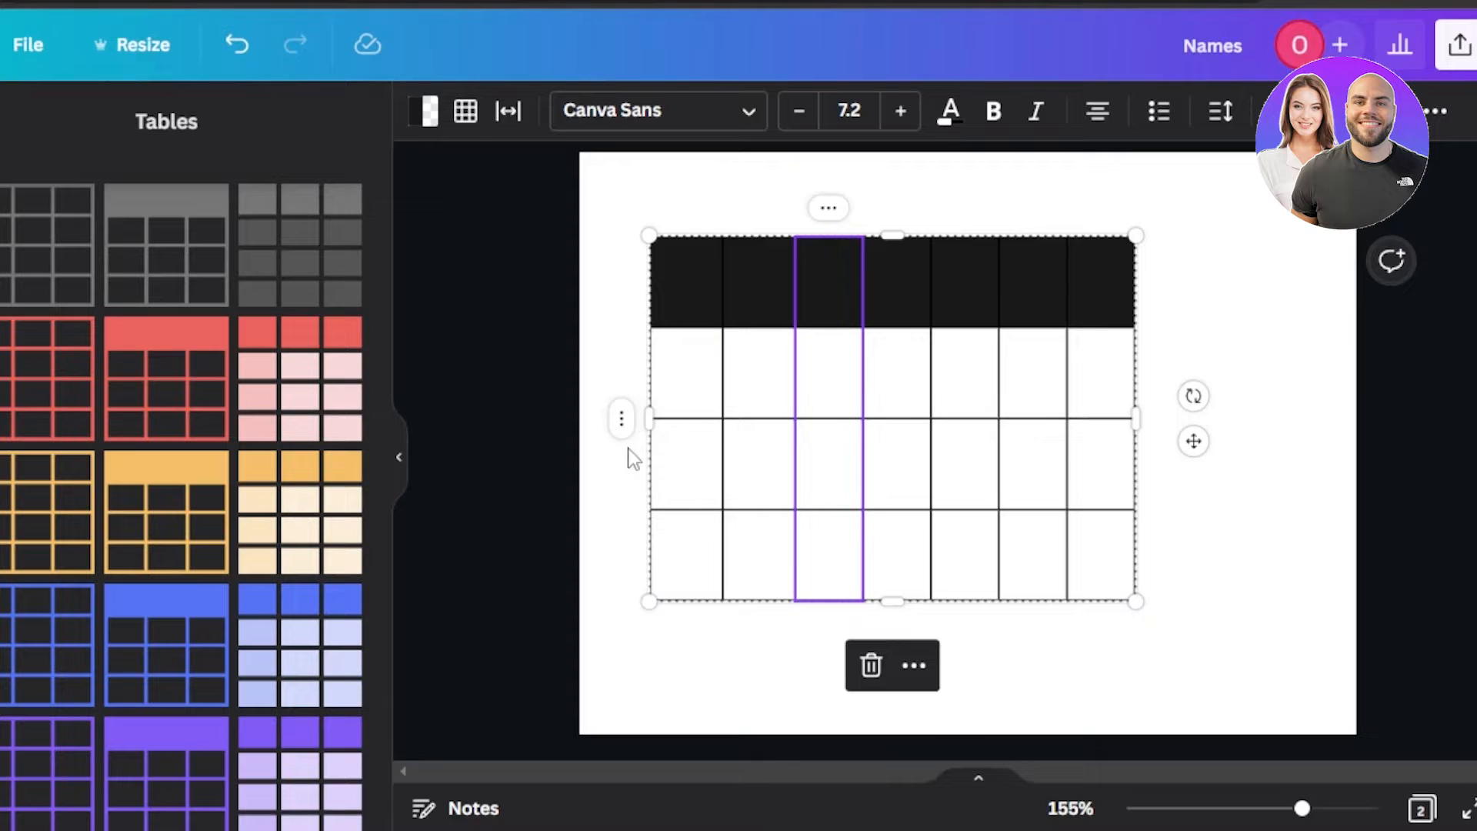
{"action": "left_click", "coordinate": [621, 419]}
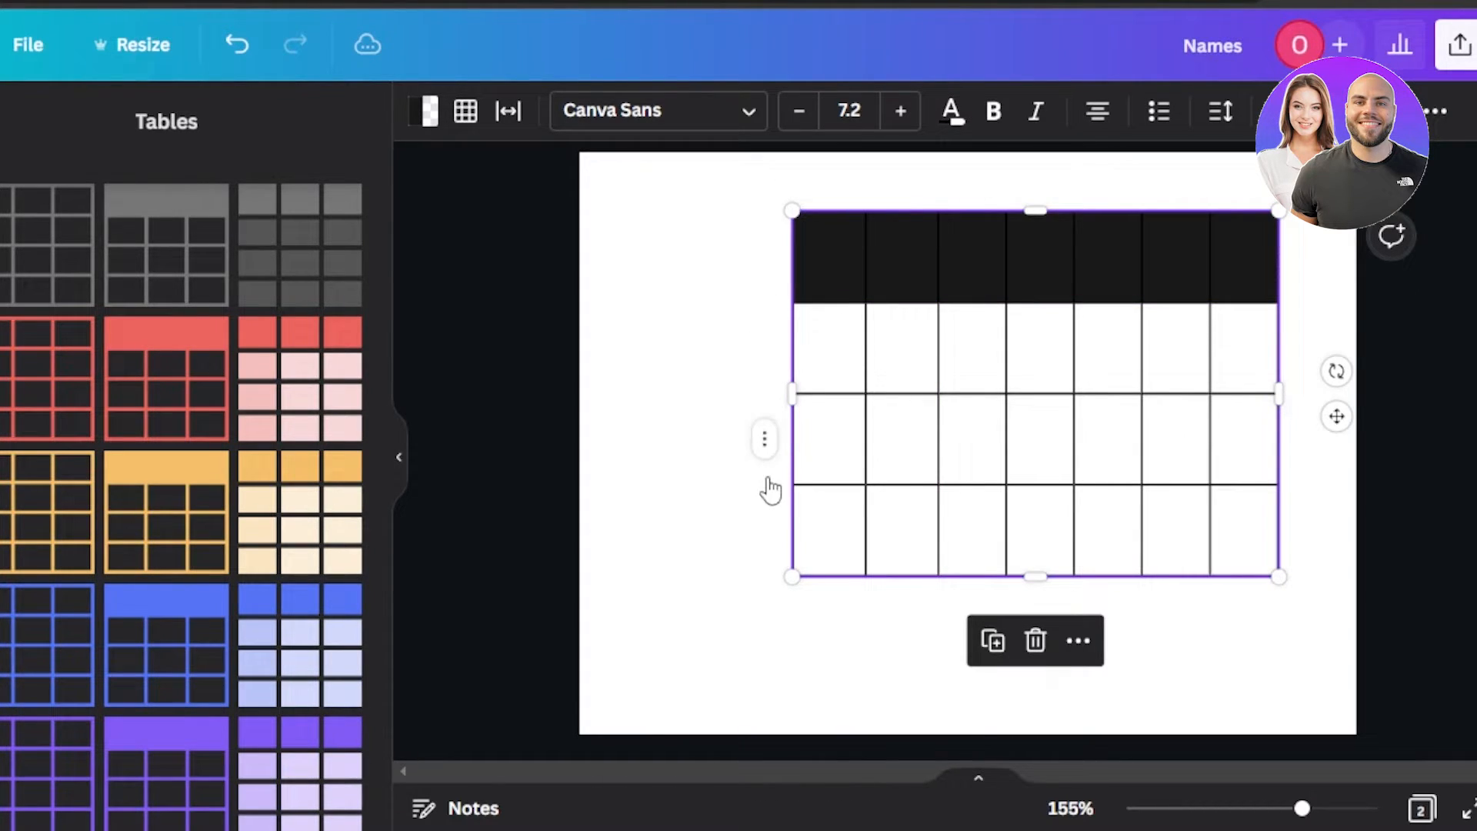
{"action": "left_click", "coordinate": [765, 485]}
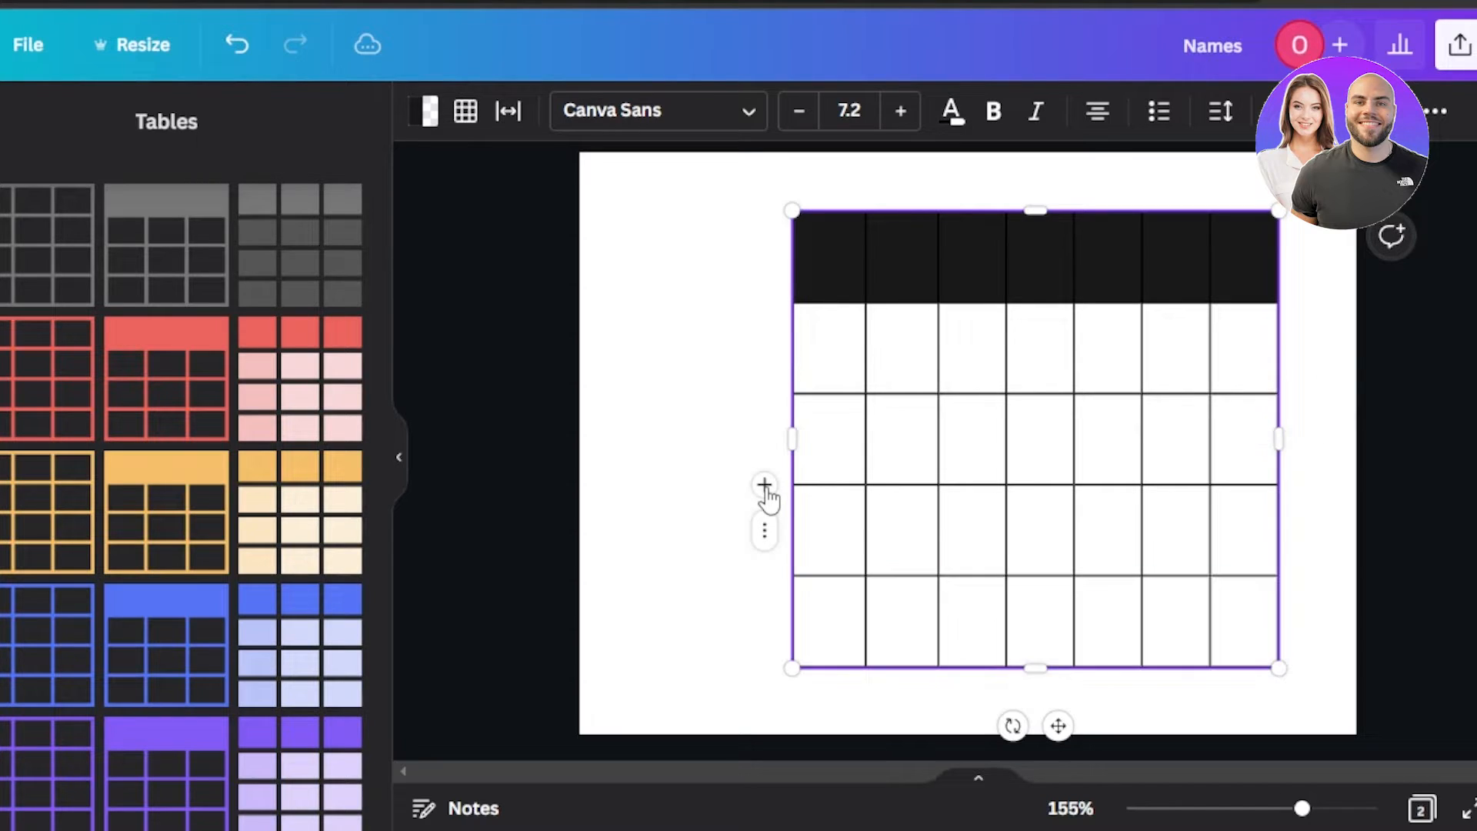
{"action": "left_click", "coordinate": [765, 485]}
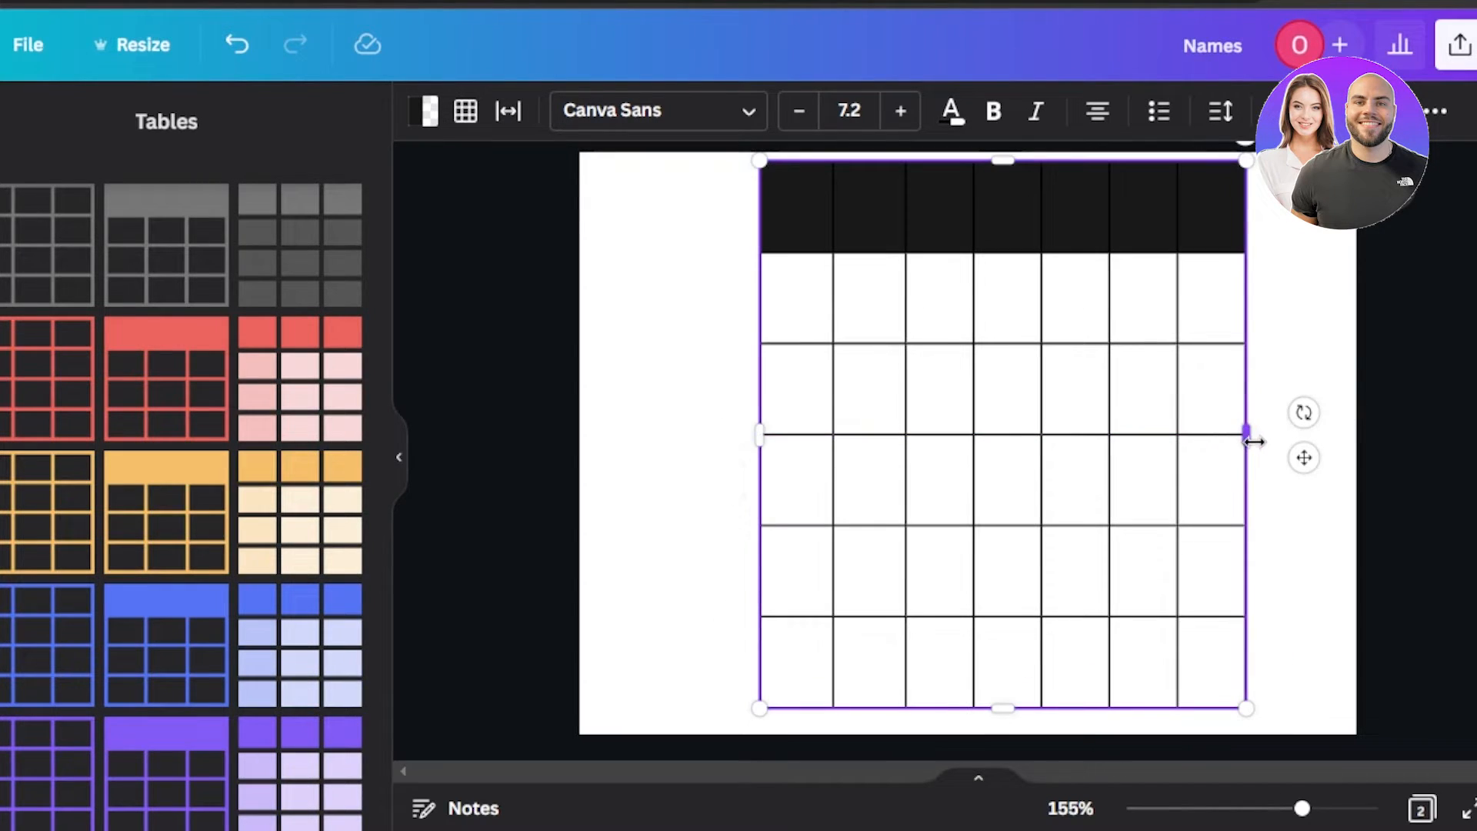
Step: Widen the table's last column slightly, size all the columns equally and deselect the table
{"action": "mouse_move", "coordinate": [1250, 433]}
{"action": "left_mouse_down"}
{"action": "mouse_move", "coordinate": [1327, 437]}
{"action": "mouse_move", "coordinate": [1232, 435]}
{"action": "left_mouse_up"}
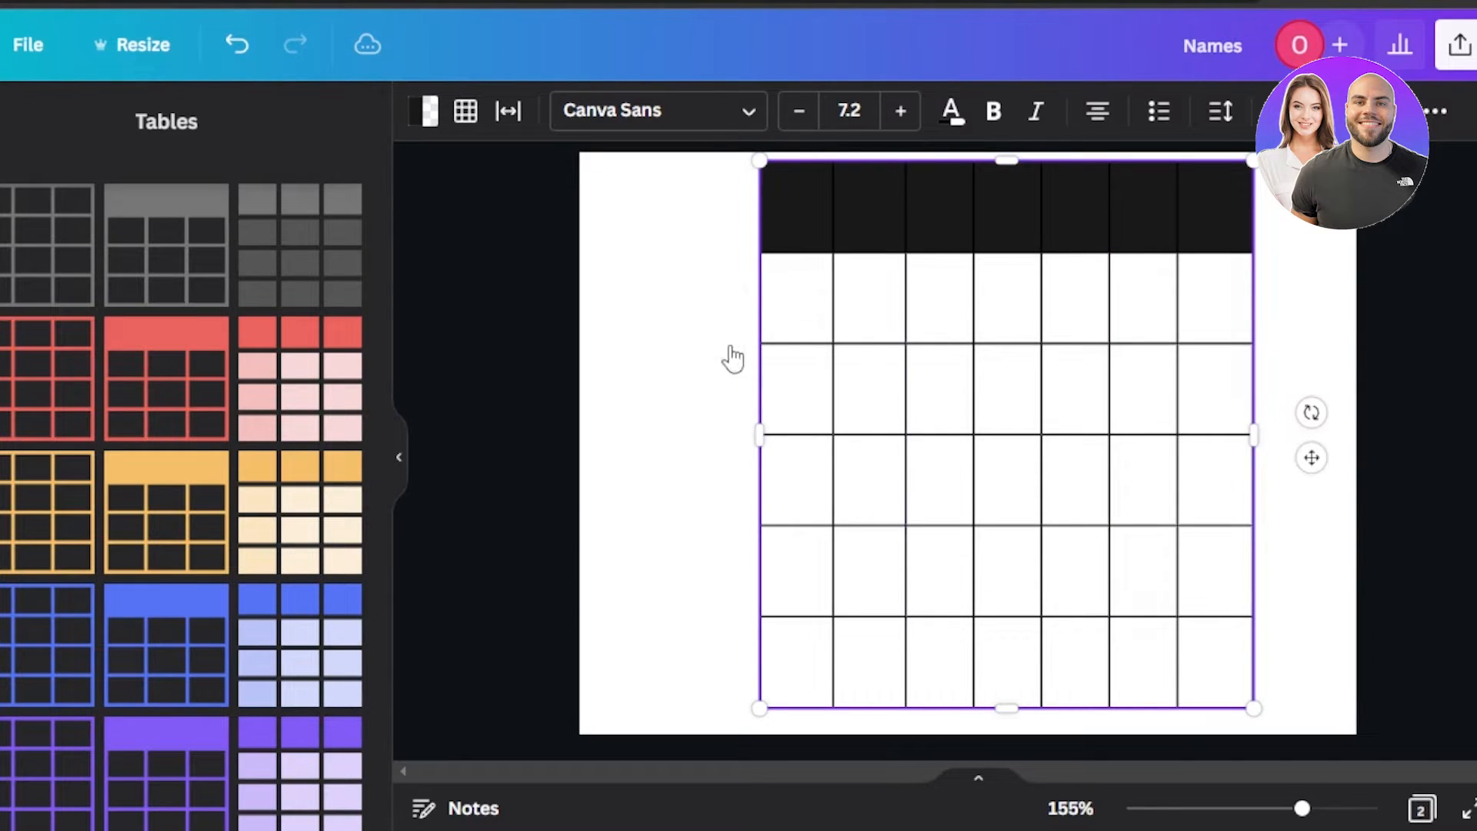
{"action": "left_click", "coordinate": [732, 297]}
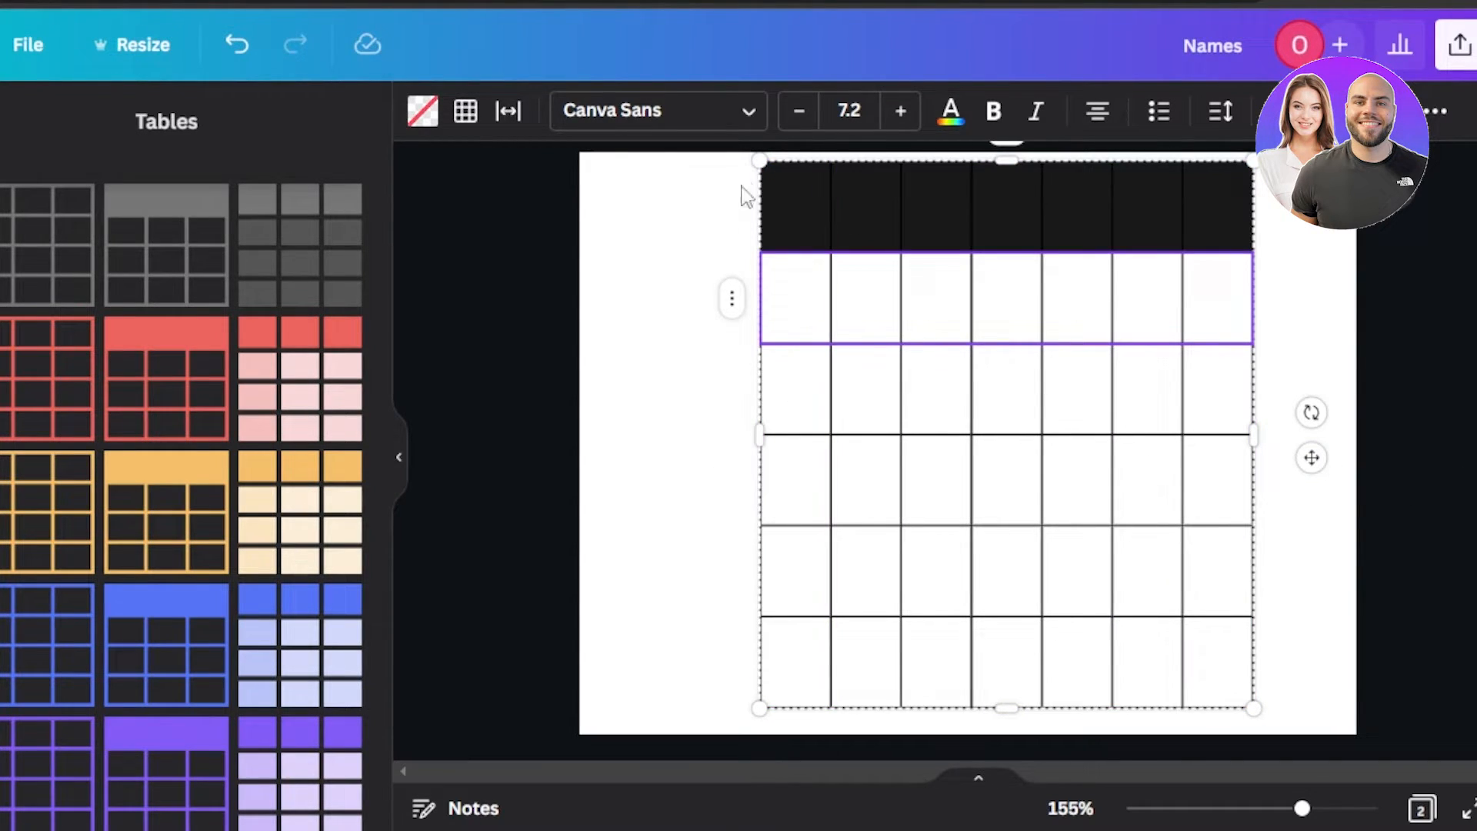
{"action": "left_click", "coordinate": [1392, 398]}
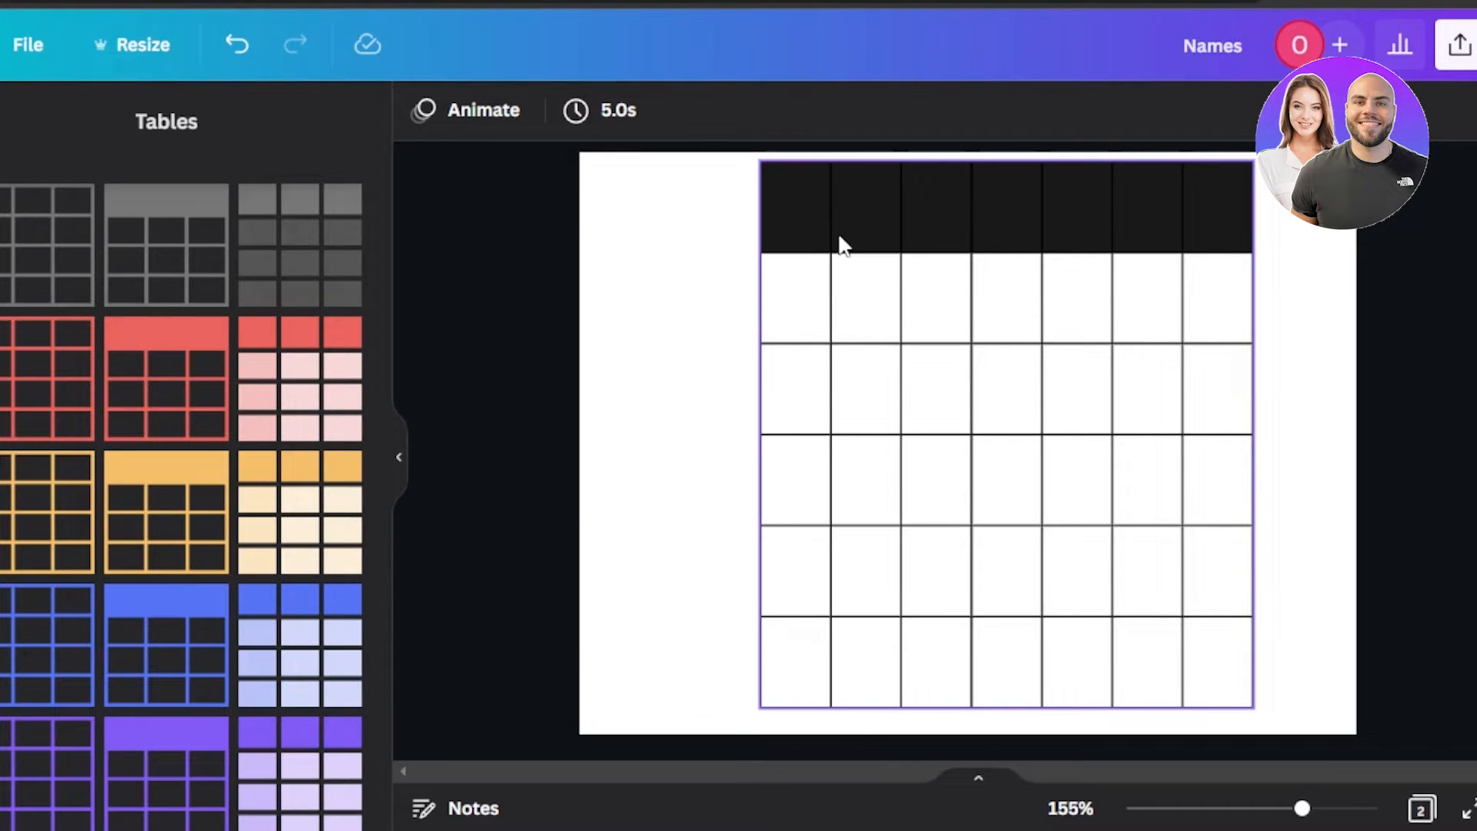
{"action": "left_click", "coordinate": [797, 333]}
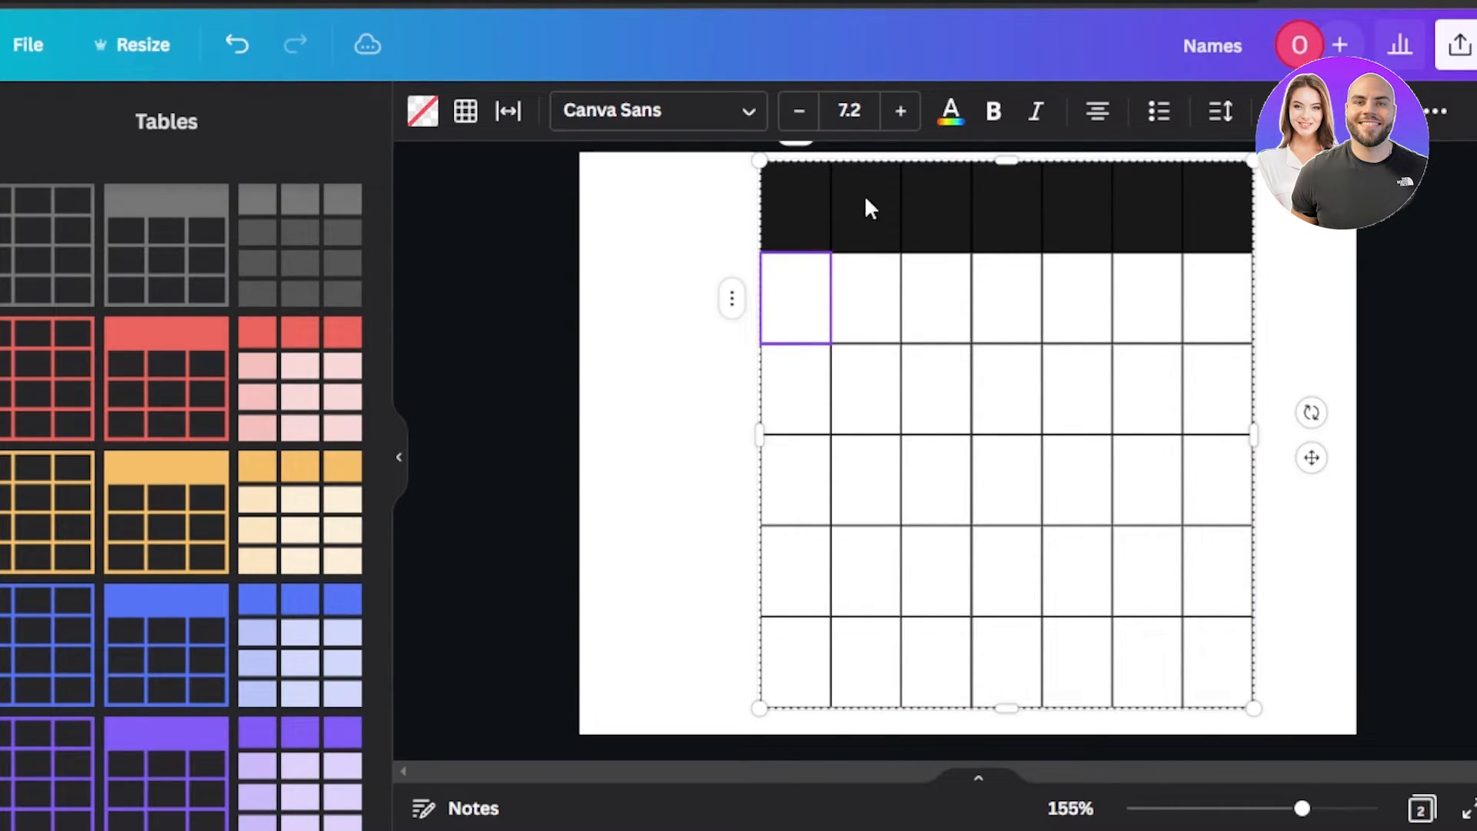
{"action": "left_click", "coordinate": [803, 225]}
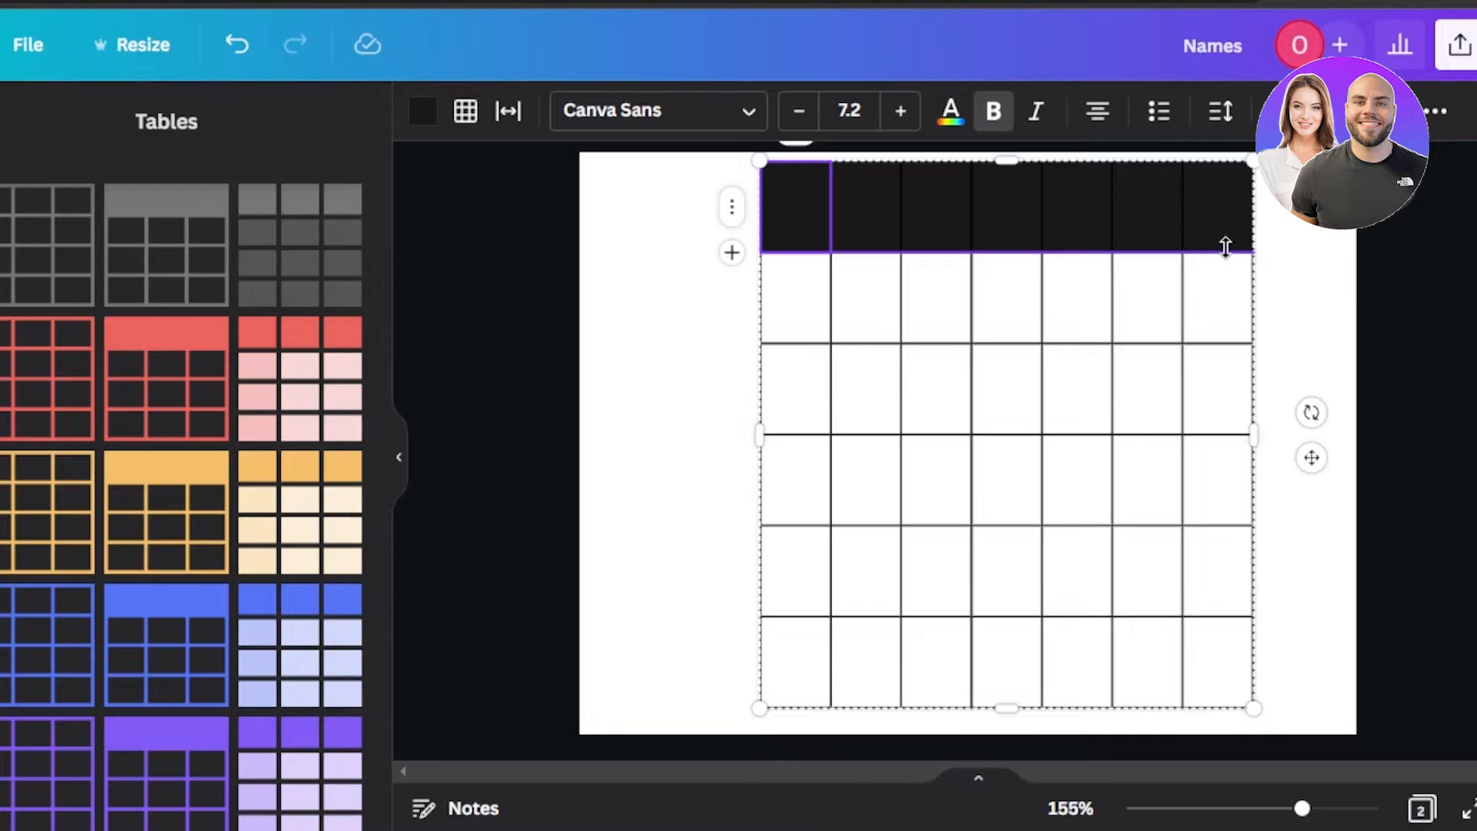
{"action": "left_click", "coordinate": [732, 216]}
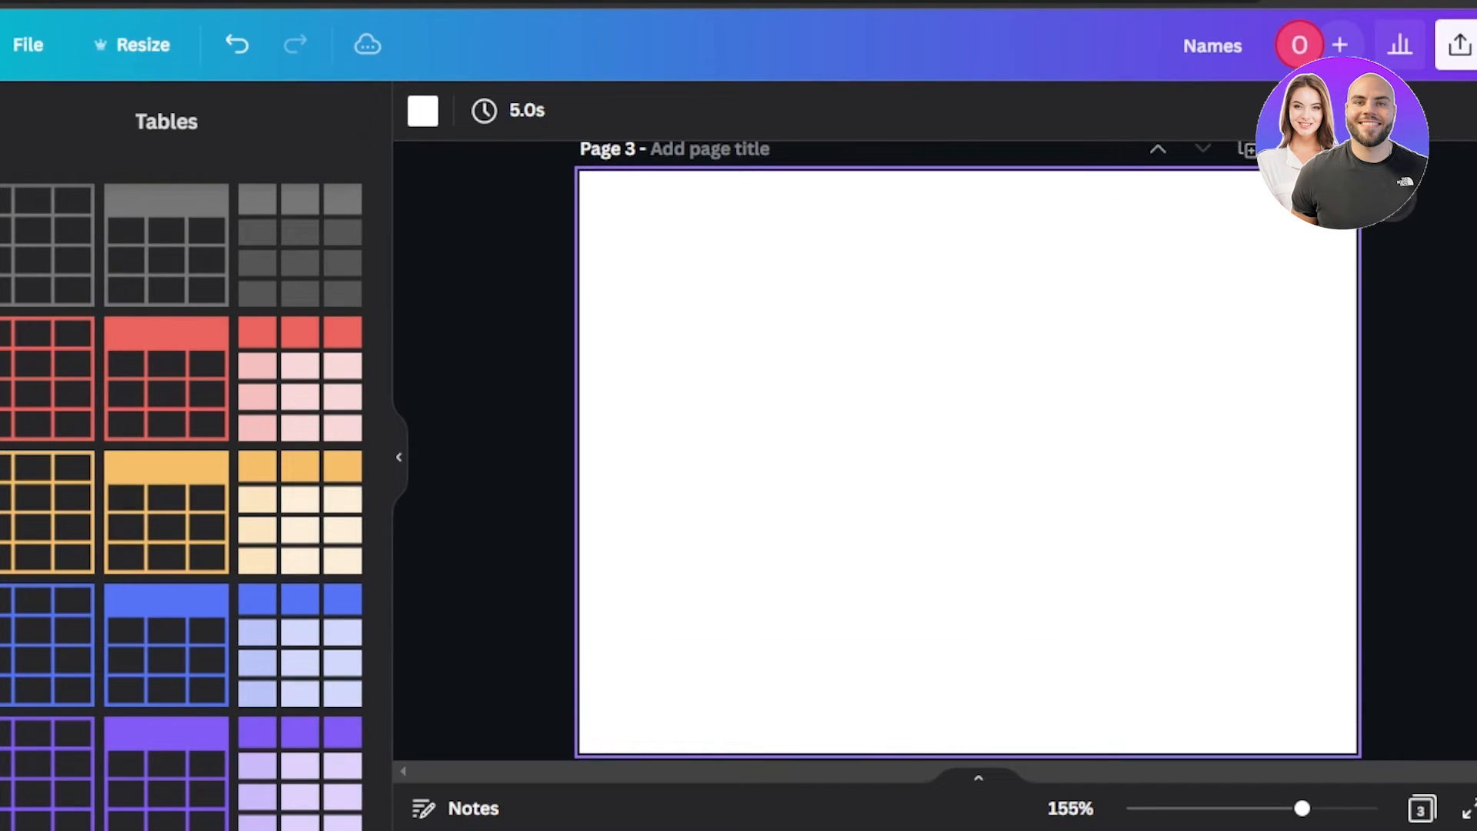
Step: Add a third page, insert the table with red header cells and light pink rows, and enlarge and center it on the page
{"action": "left_click", "coordinate": [286, 391]}
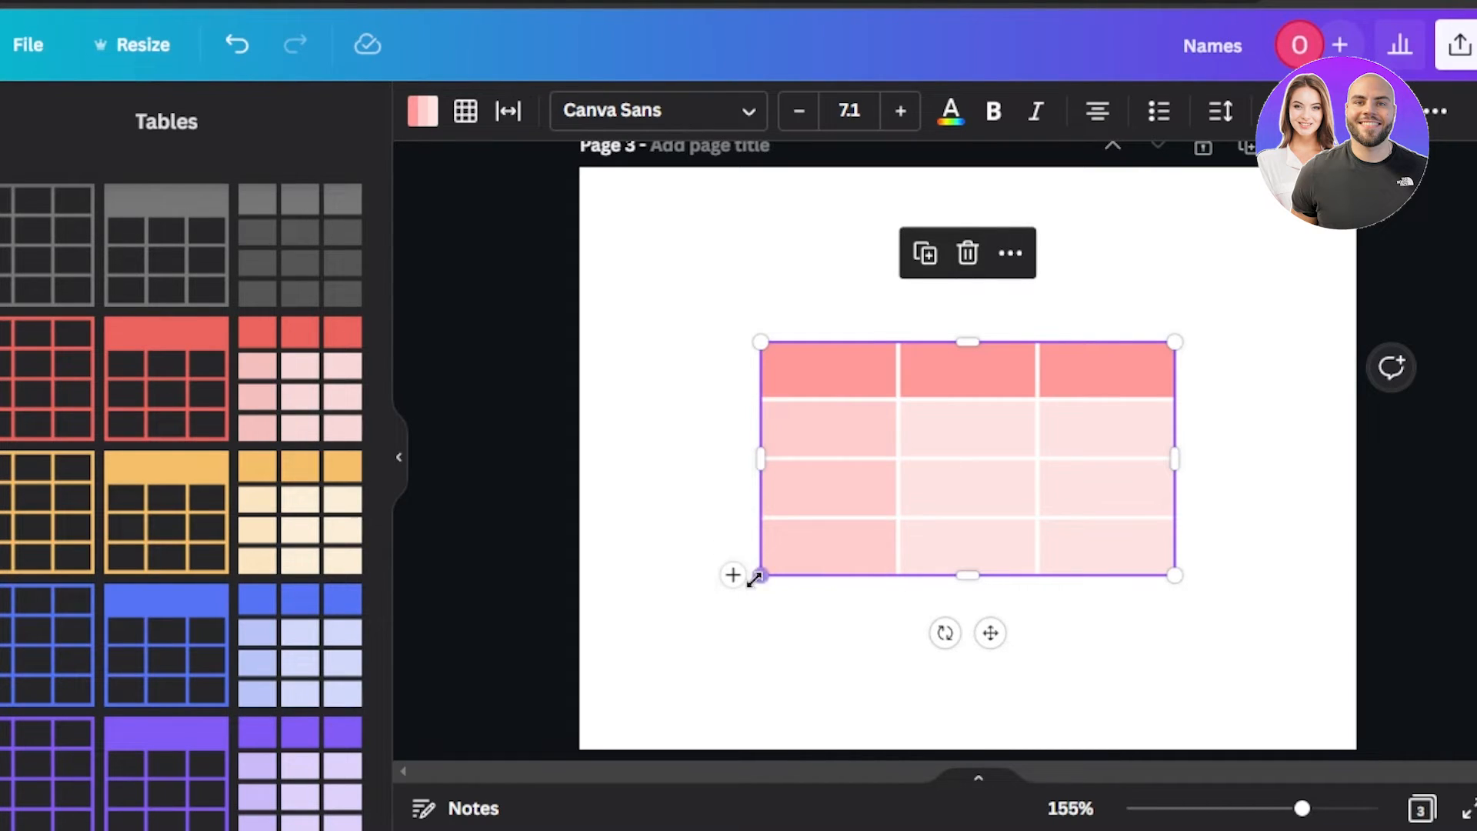
{"action": "left_click_drag", "start_coordinate": [759, 576], "coordinate": [587, 742]}
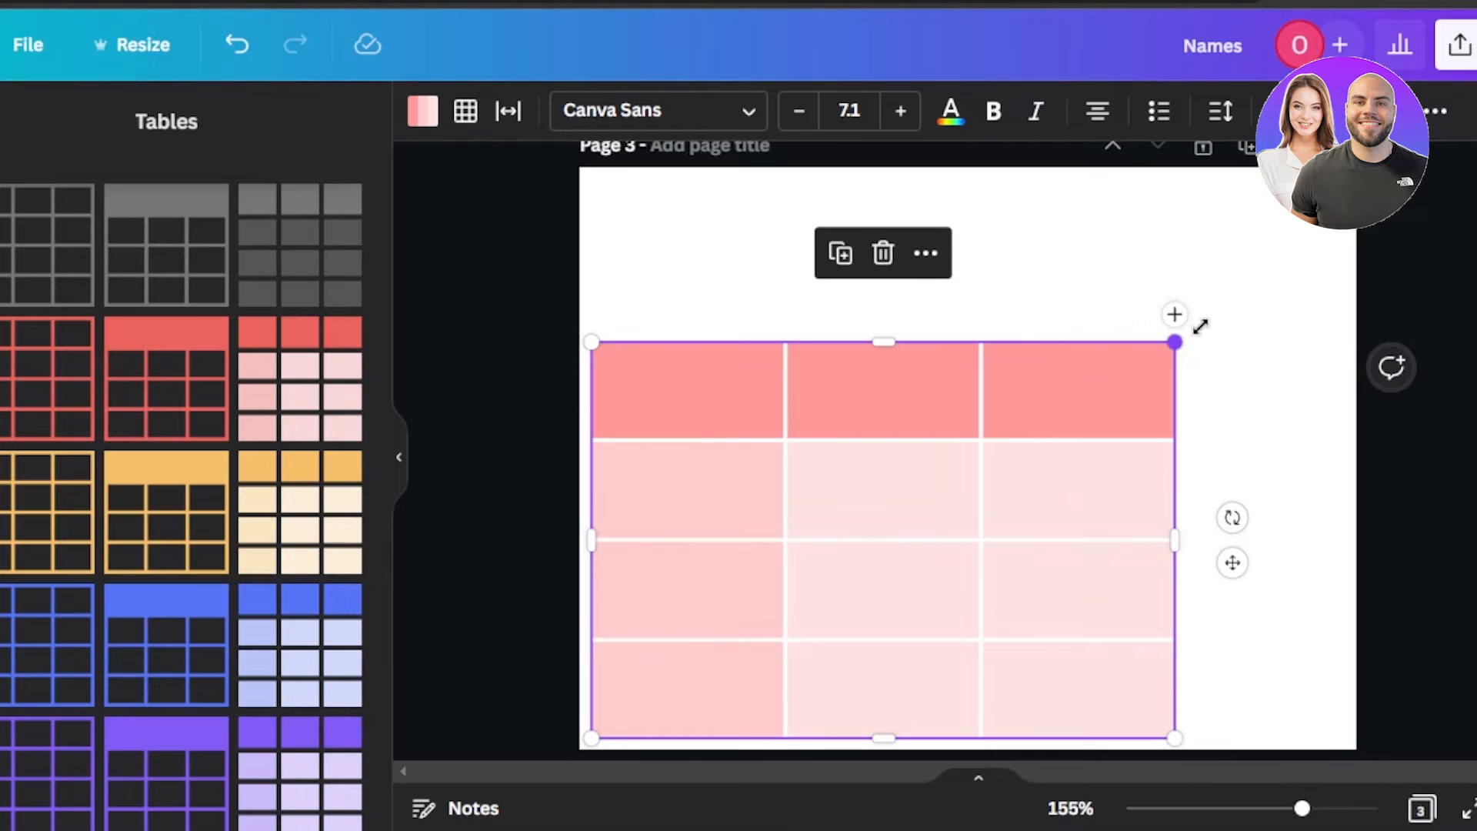
{"action": "left_click_drag", "start_coordinate": [1175, 341], "coordinate": [1264, 209]}
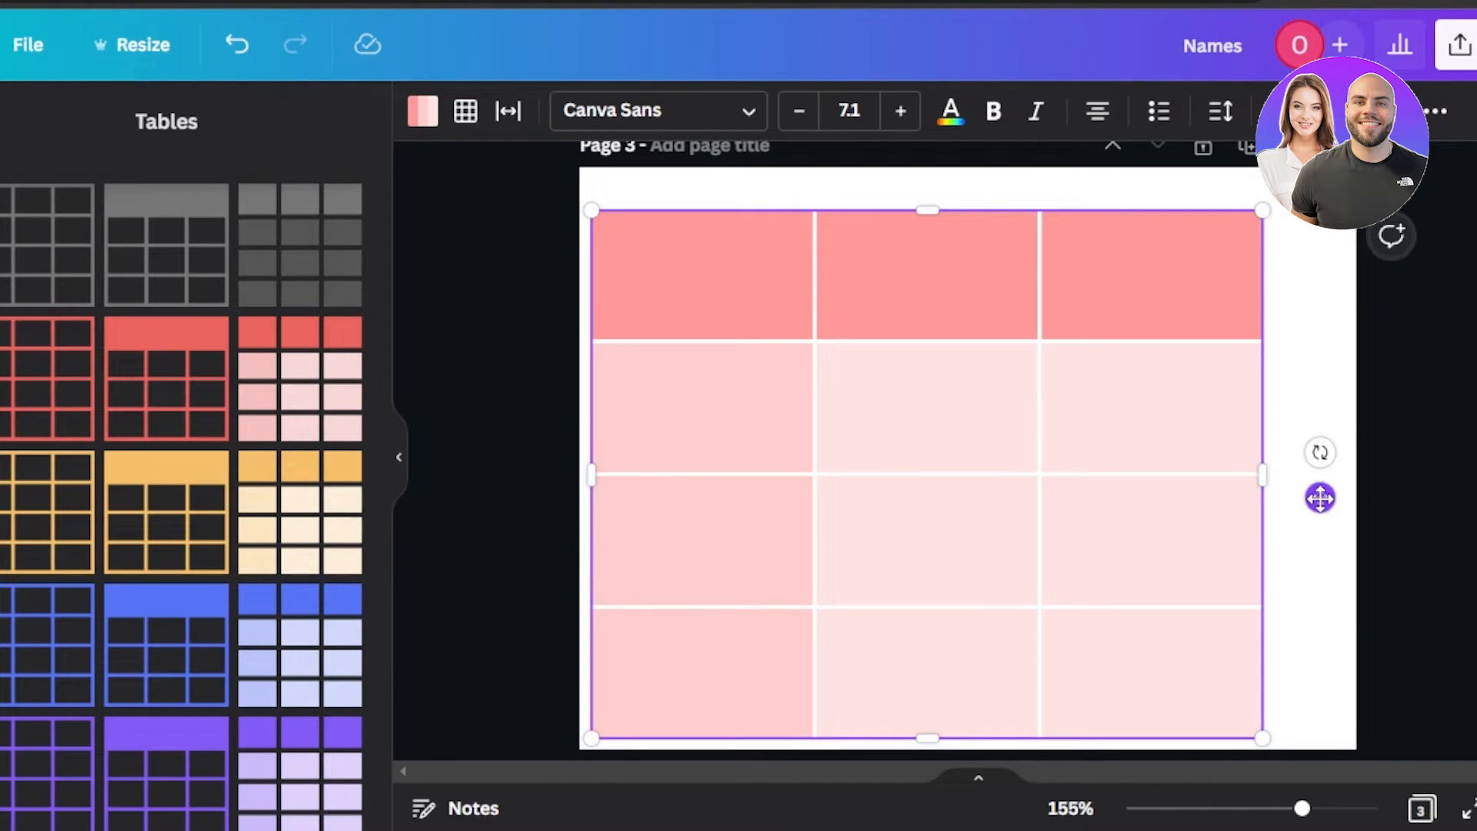
{"action": "left_click_drag", "start_coordinate": [1324, 498], "coordinate": [1341, 484]}
Step: Examine the row options available for the pink table's header row and second row
{"action": "left_click", "coordinate": [723, 290]}
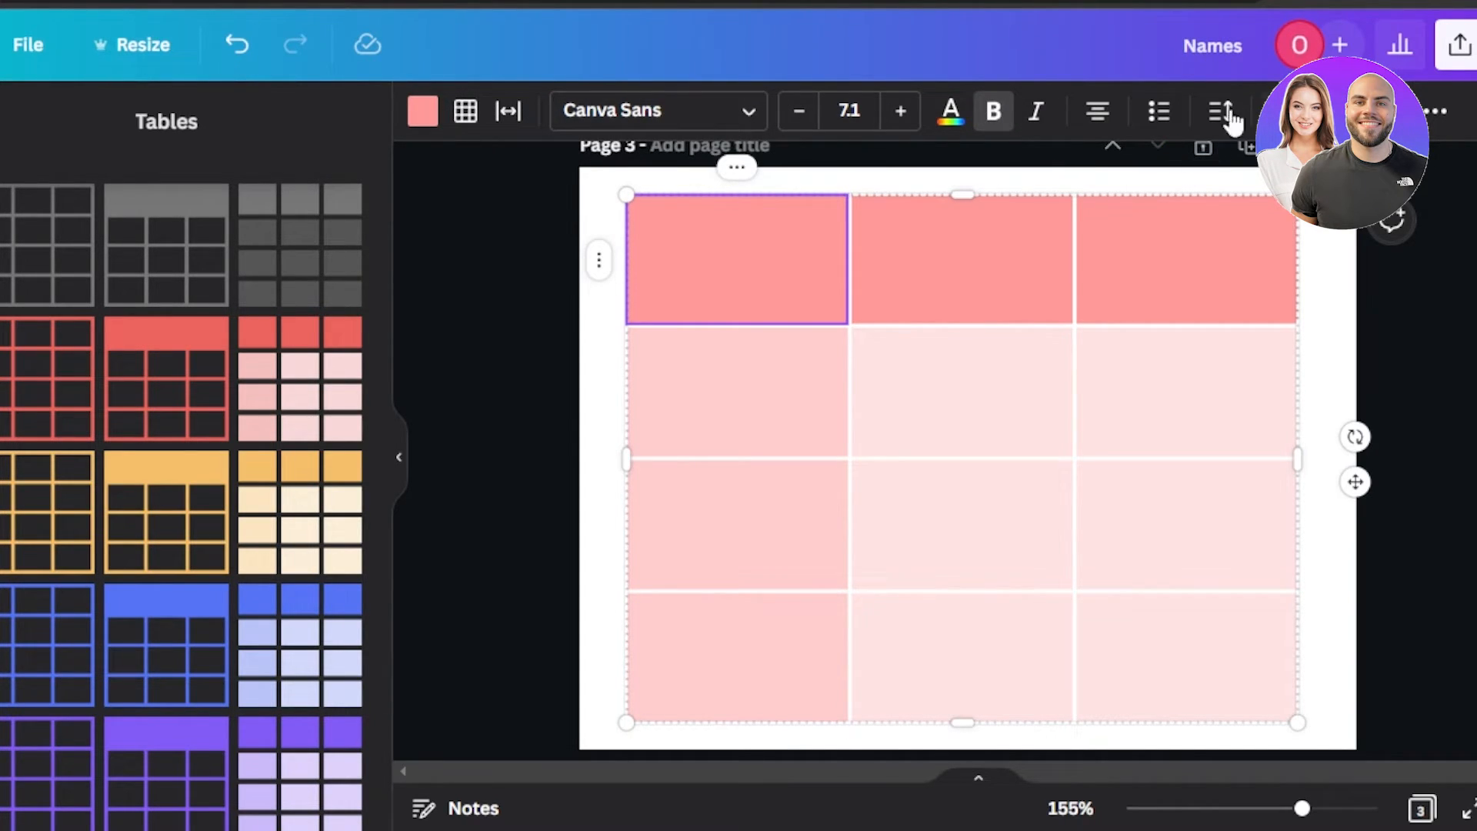
{"action": "left_click", "coordinate": [597, 265]}
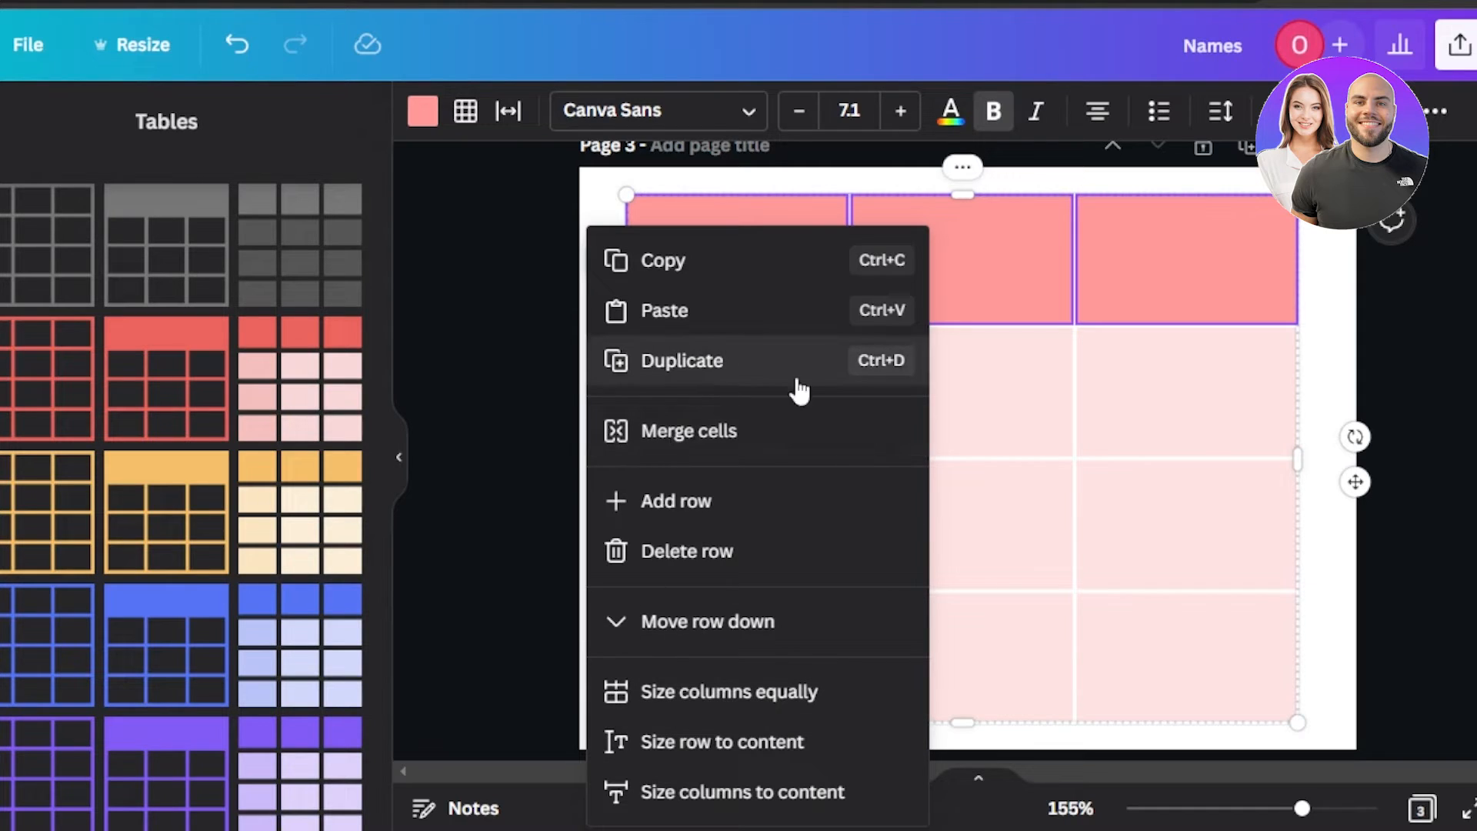
{"action": "left_click", "coordinate": [1021, 442]}
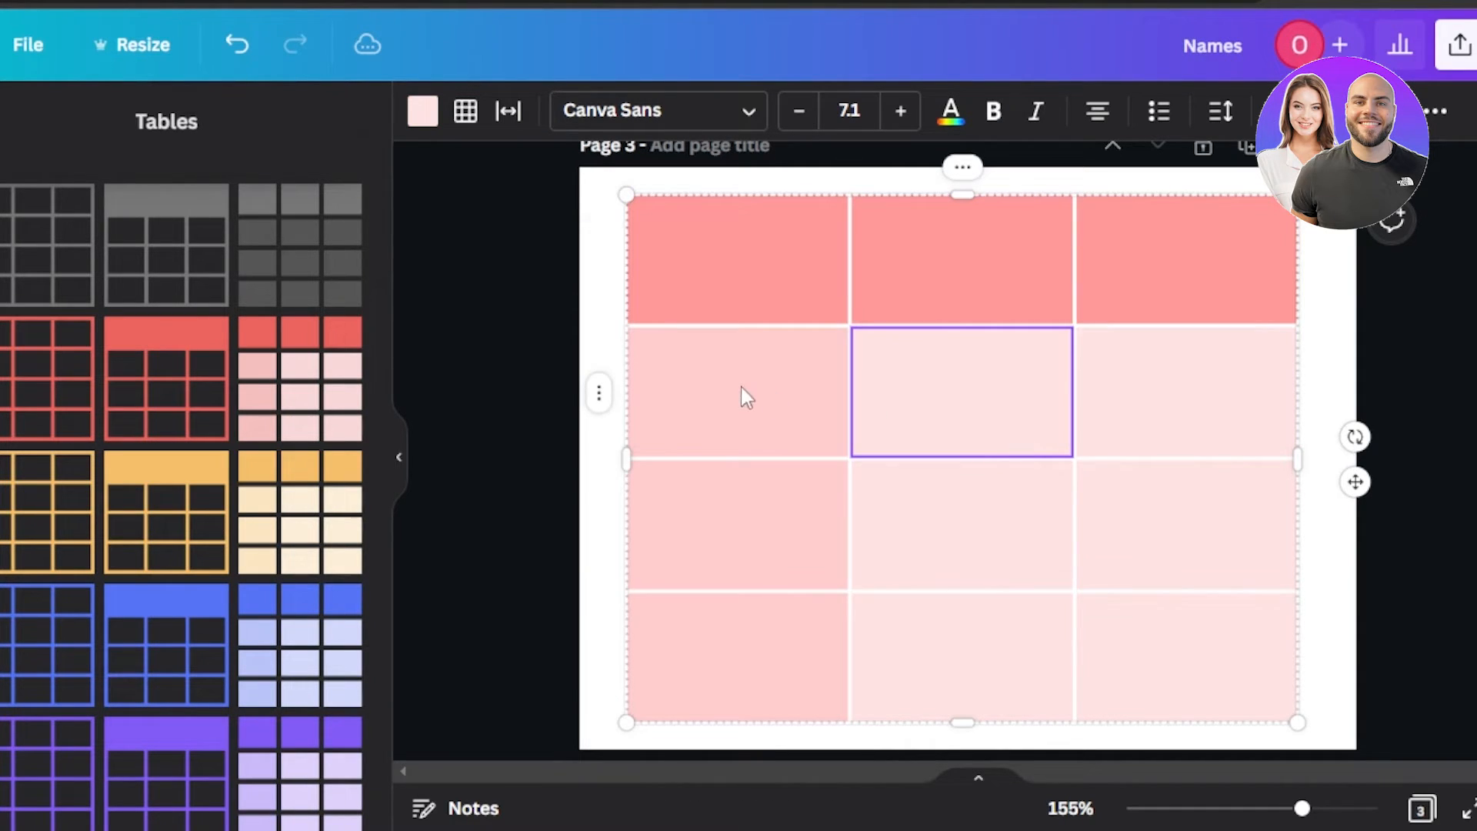
{"action": "left_click", "coordinate": [683, 396]}
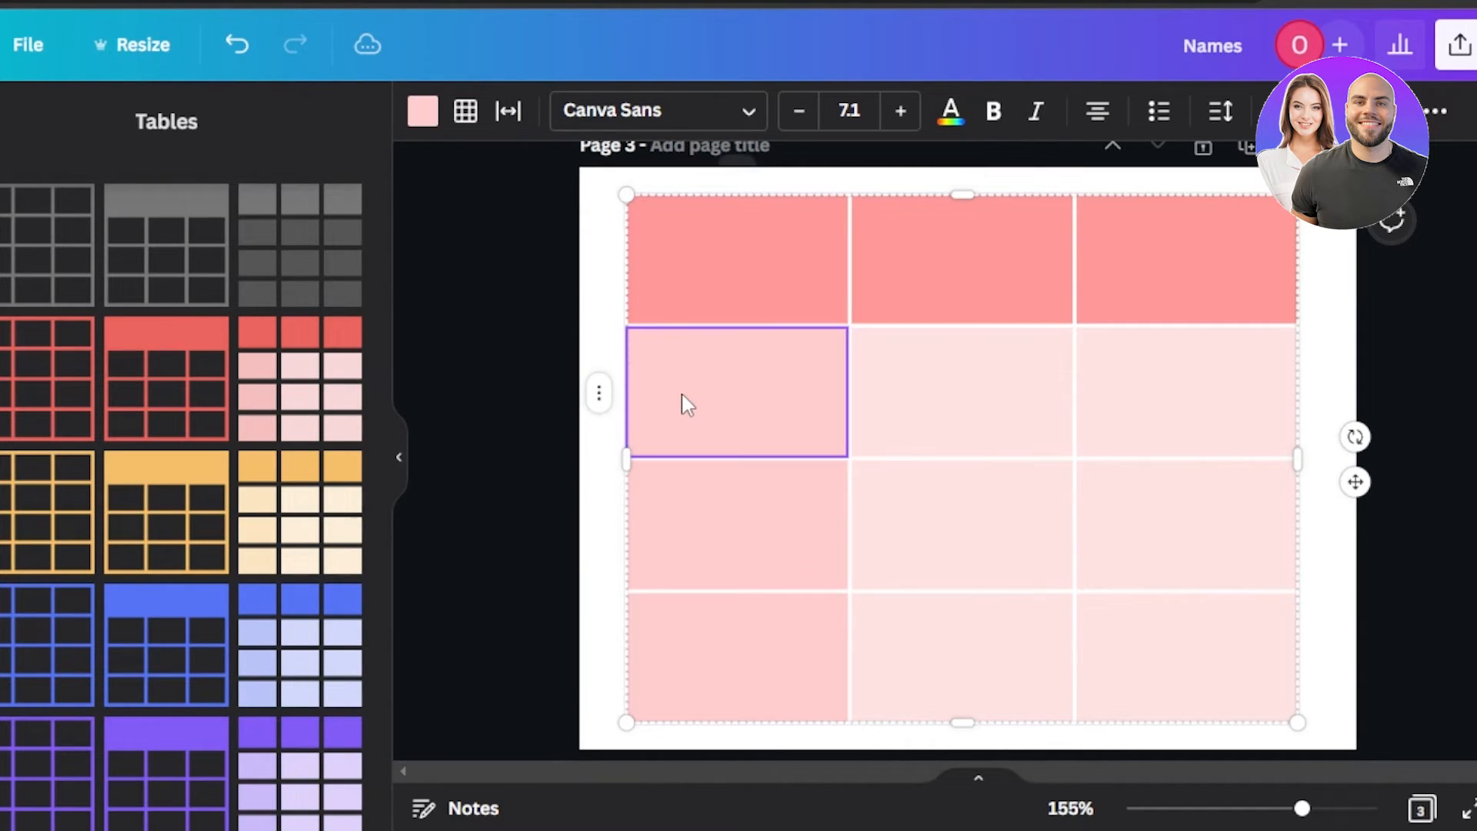
{"action": "left_click", "coordinate": [600, 396]}
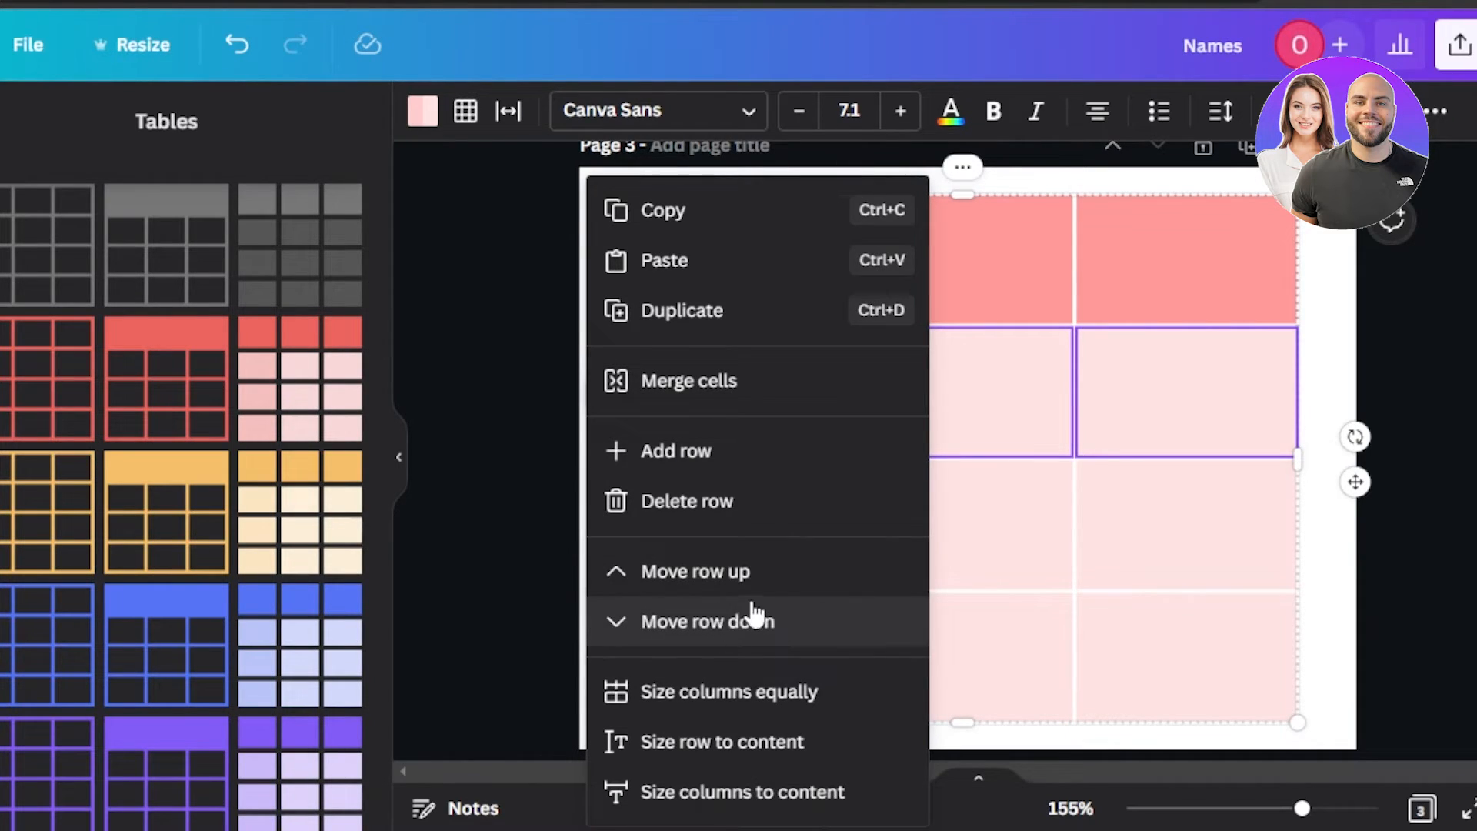
Step: Set the pink table's table spacing to 3 with cell spacing 2, and shrink the table slightly so it sits centered on page 3
{"action": "left_click", "coordinate": [507, 112]}
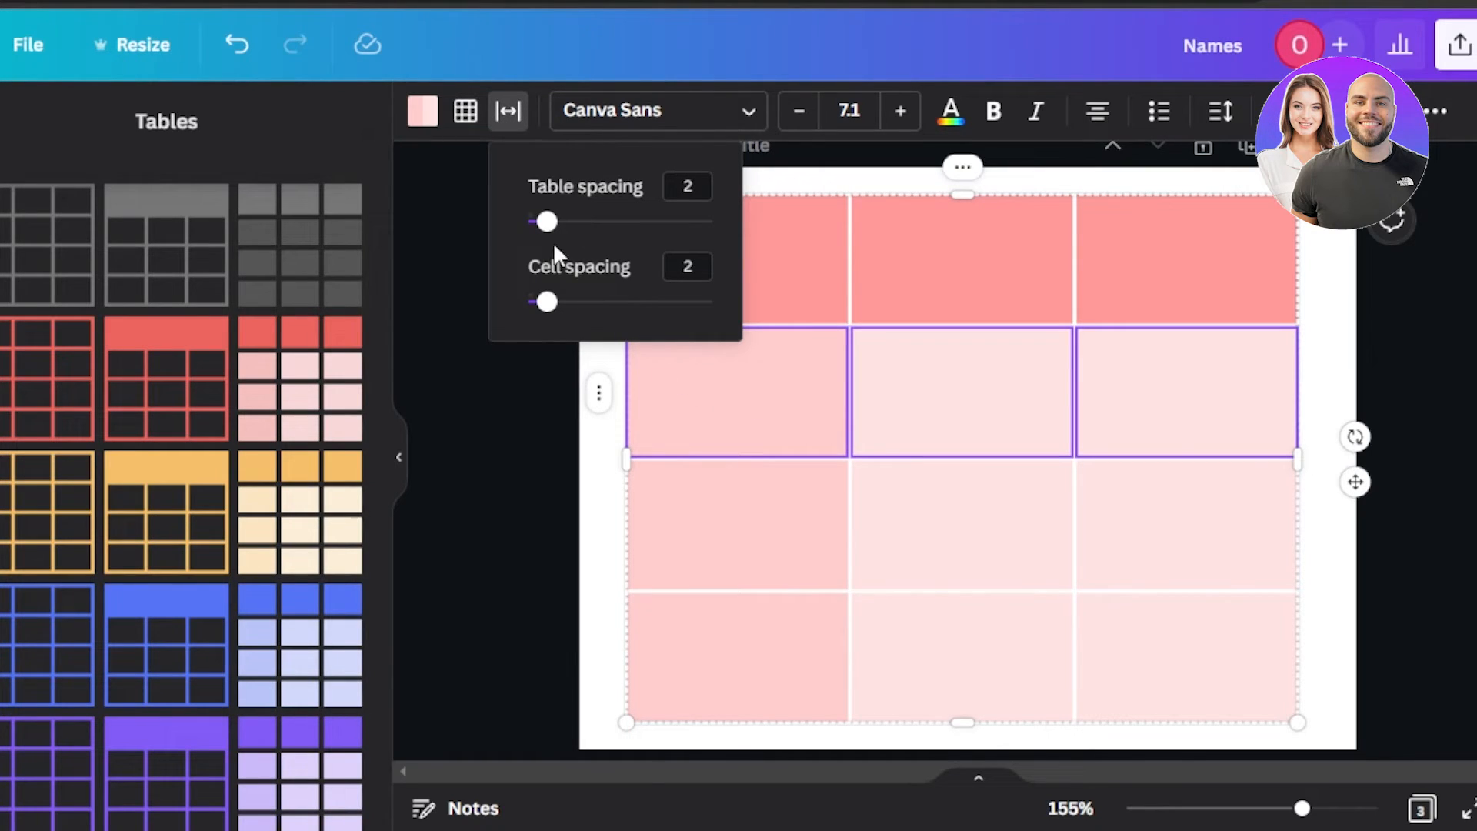
{"action": "mouse_move", "coordinate": [551, 223]}
{"action": "left_mouse_down"}
{"action": "mouse_move", "coordinate": [680, 227]}
{"action": "mouse_move", "coordinate": [556, 228]}
{"action": "left_mouse_up"}
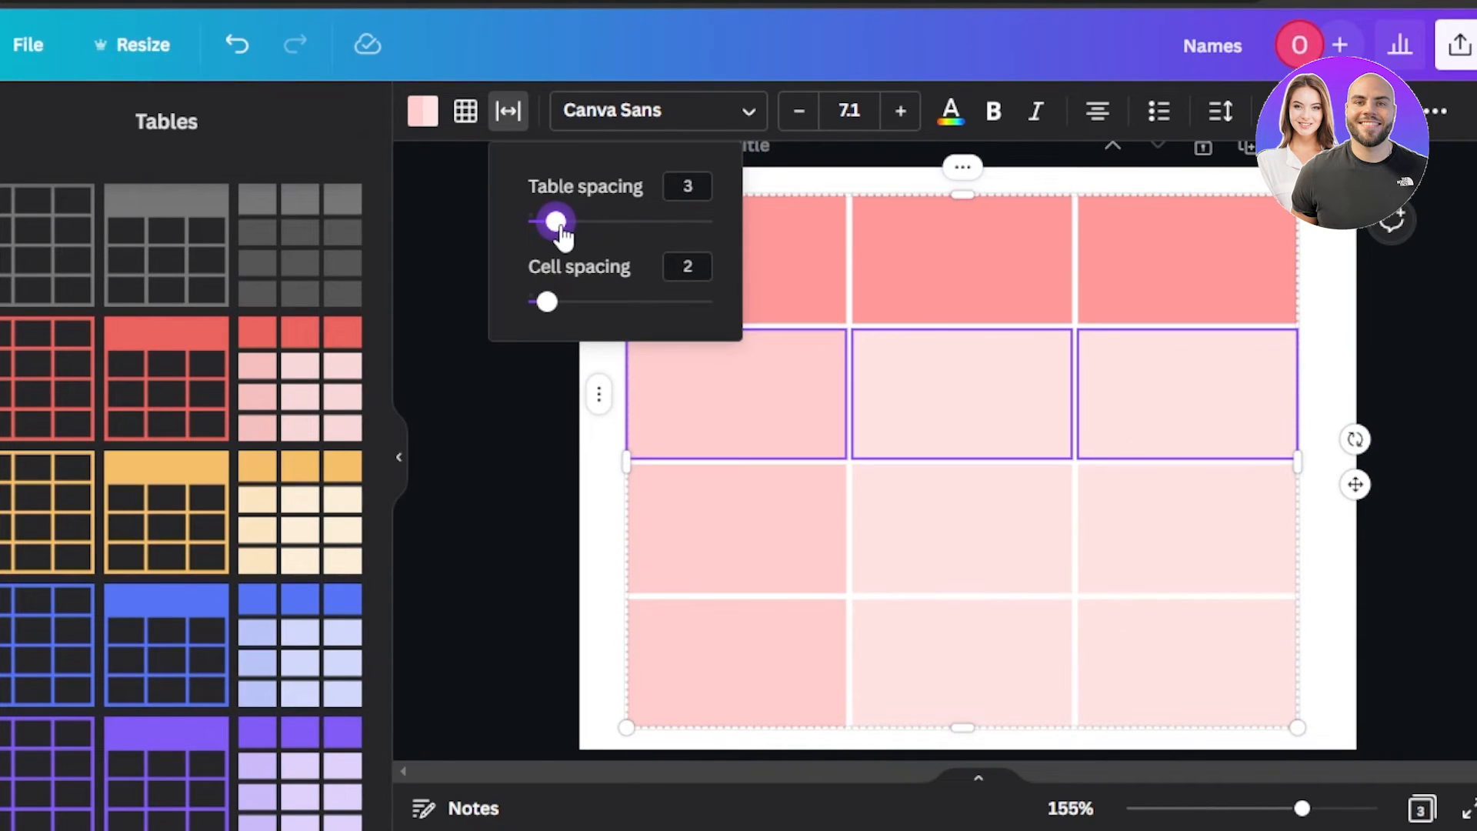
{"action": "mouse_move", "coordinate": [548, 313]}
{"action": "left_mouse_down"}
{"action": "mouse_move", "coordinate": [602, 312]}
{"action": "mouse_move", "coordinate": [547, 302]}
{"action": "left_mouse_up"}
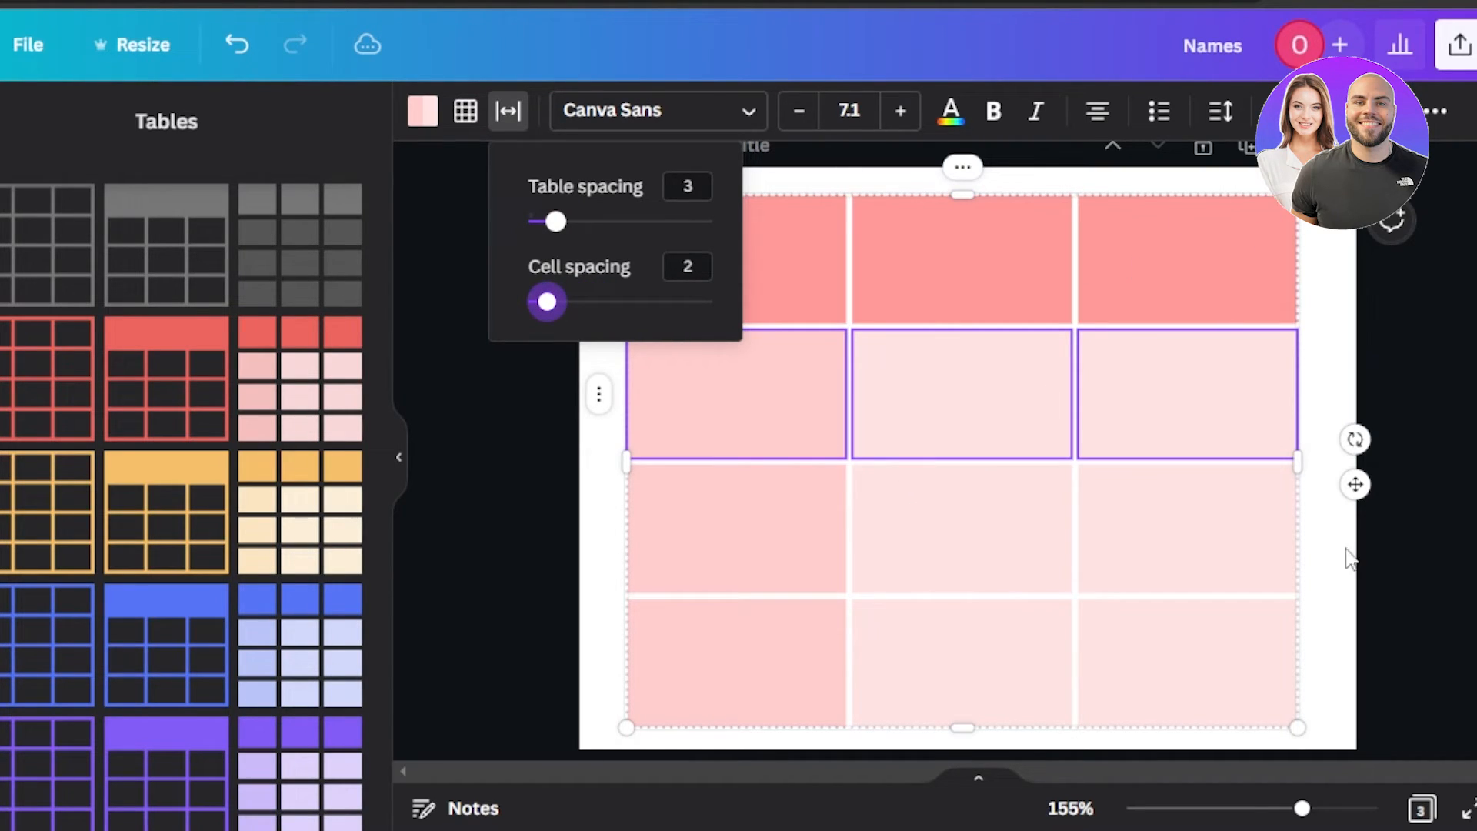
{"action": "left_click_drag", "start_coordinate": [1298, 728], "coordinate": [1261, 691]}
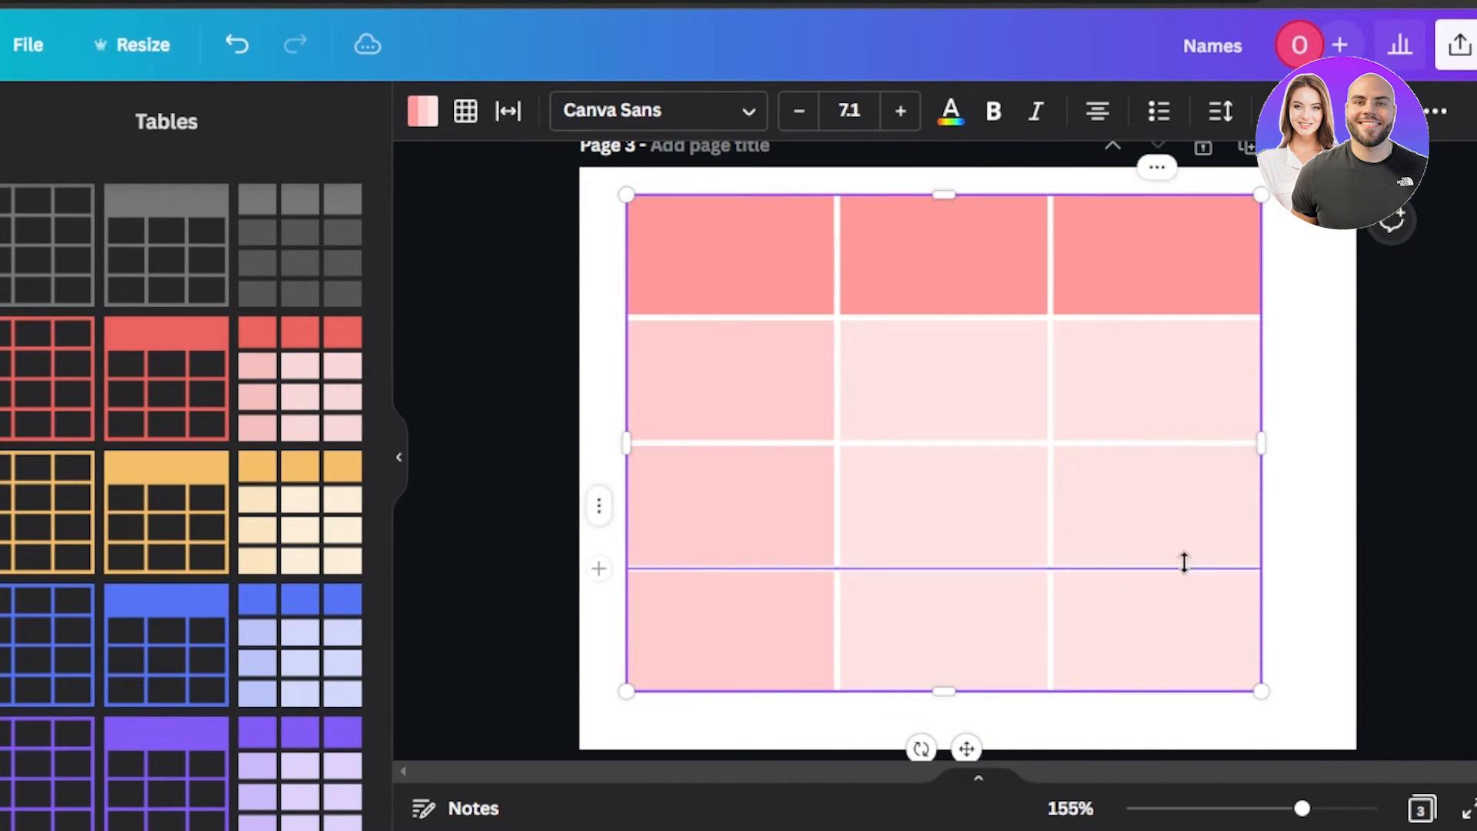
{"action": "left_click_drag", "start_coordinate": [966, 748], "coordinate": [995, 760]}
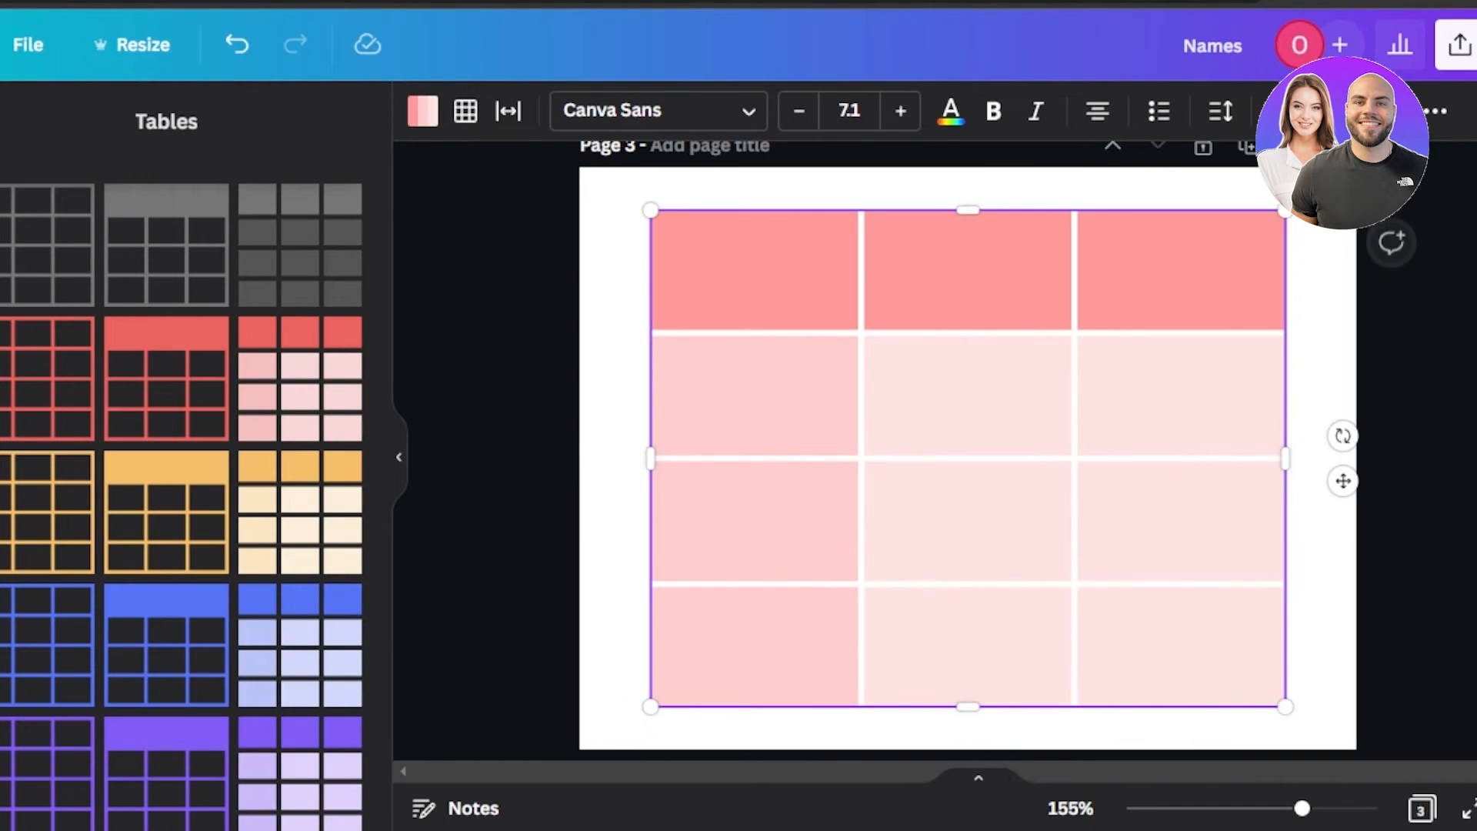
Step: Select the first cell in the bottom row of the plain five-column table on page 2
{"action": "scroll", "coordinate": [968, 446], "scroll_direction": "up", "scroll_amount": 6}
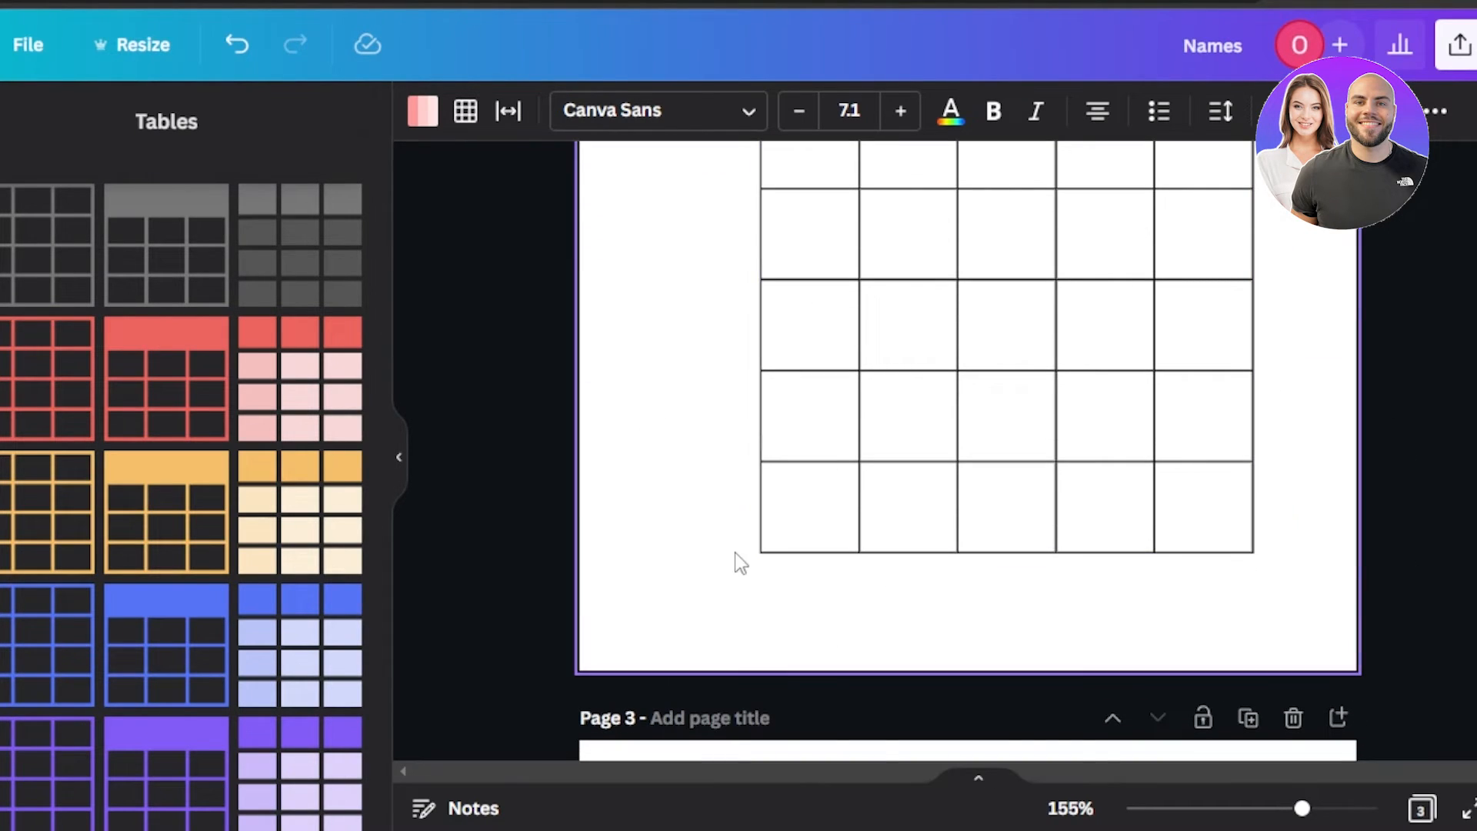
{"action": "left_click", "coordinate": [785, 532]}
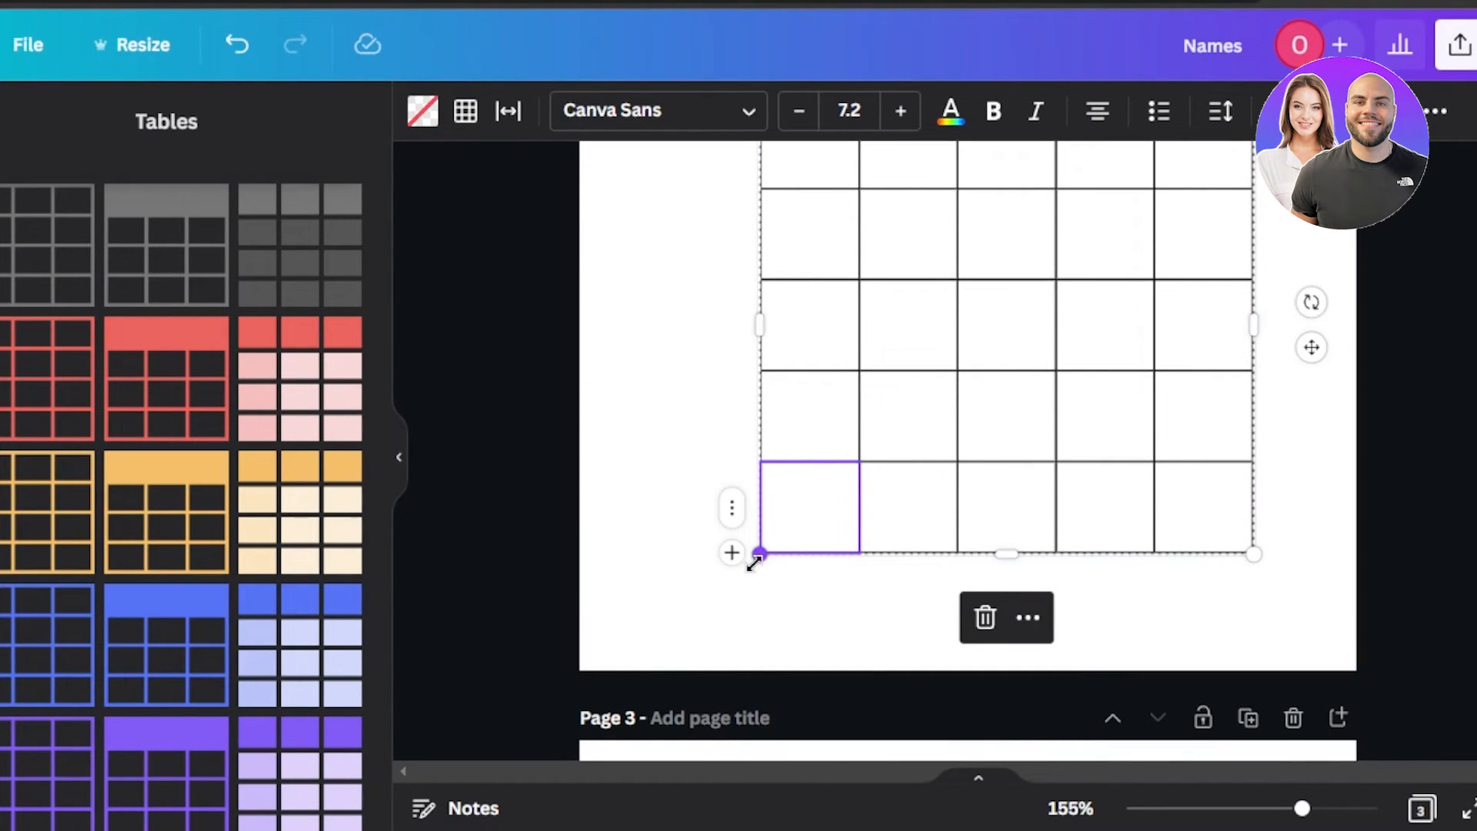
{"action": "scroll", "coordinate": [1240, 316], "scroll_direction": "up", "scroll_amount": 2}
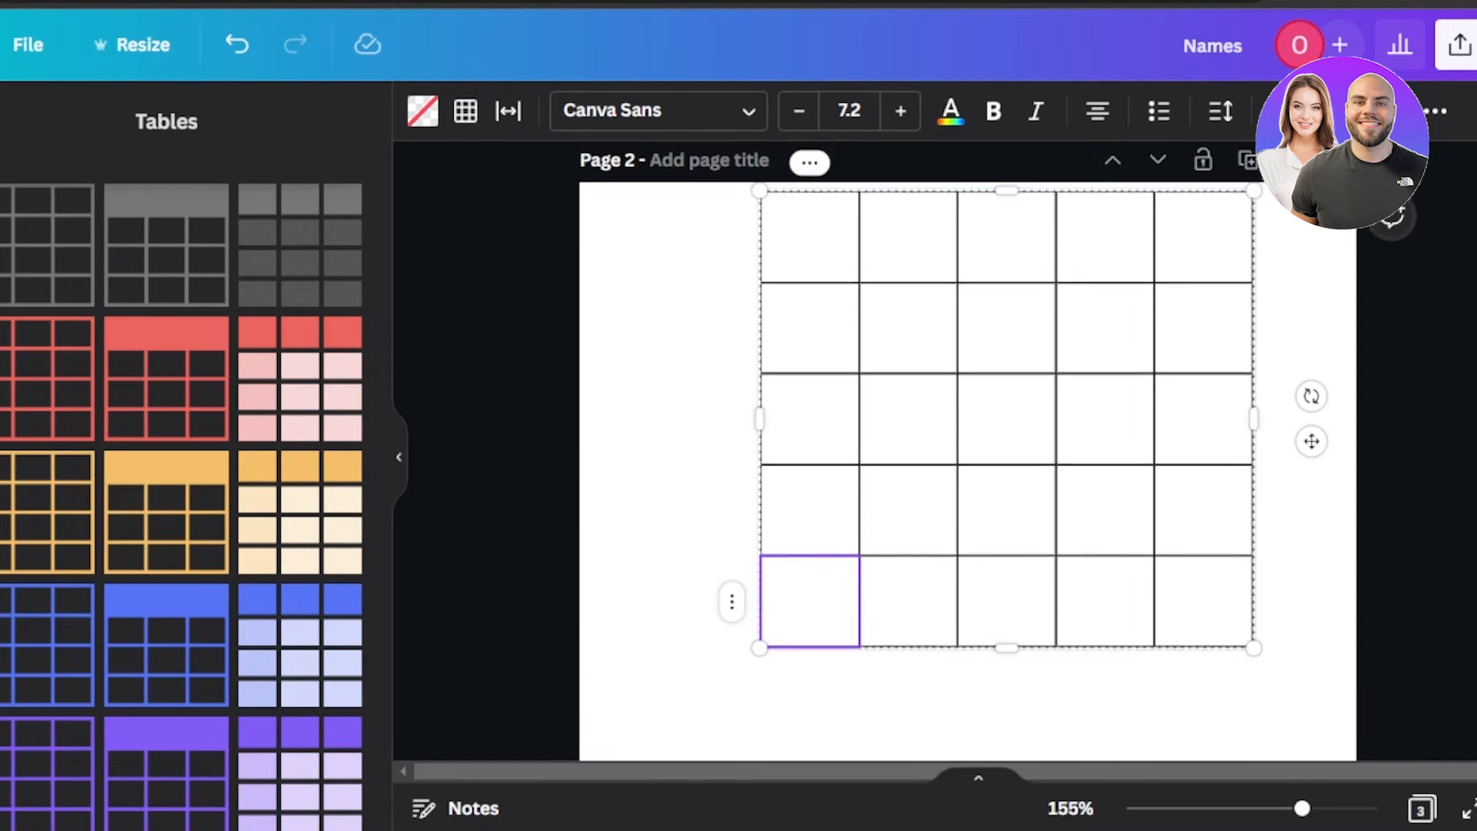